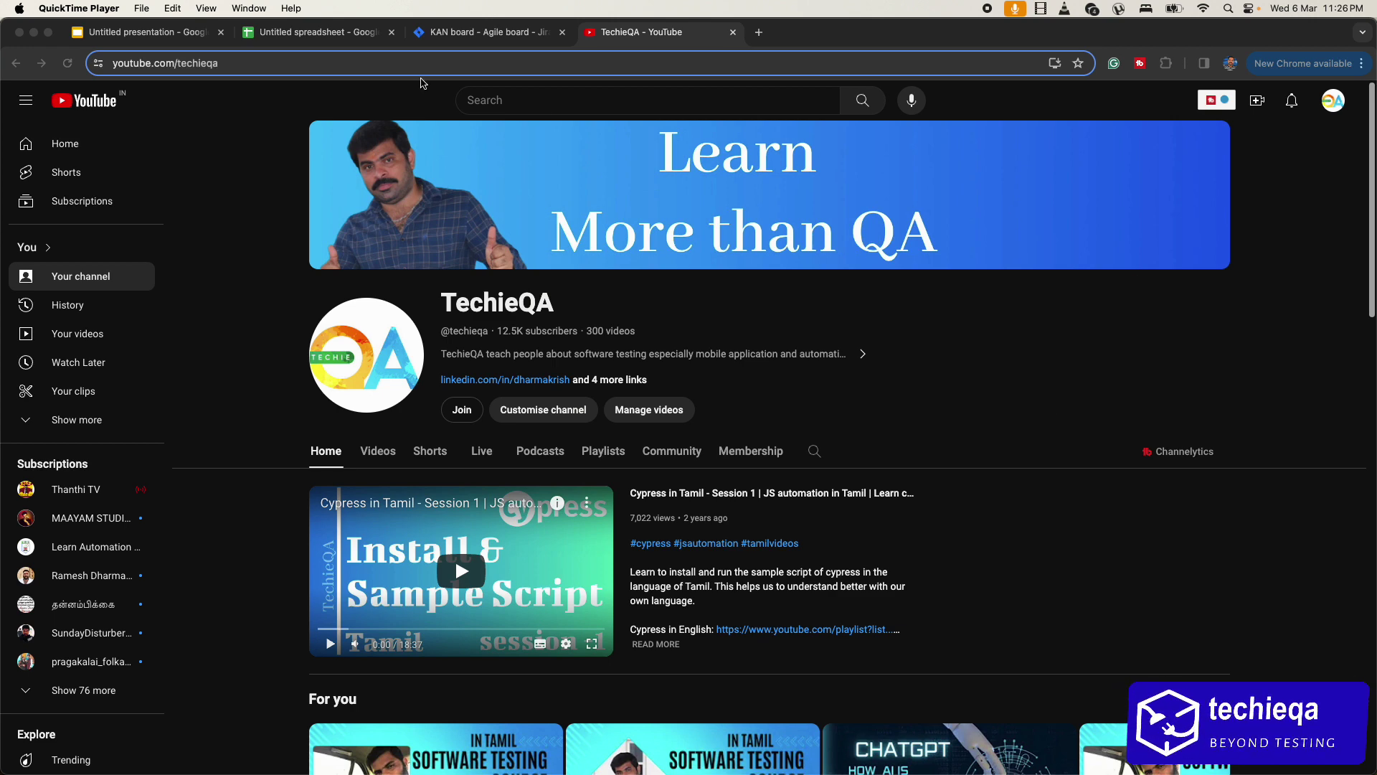
Switch to the Jira KAN board and reload it.
{"action": "left_click", "coordinate": [476, 34]}
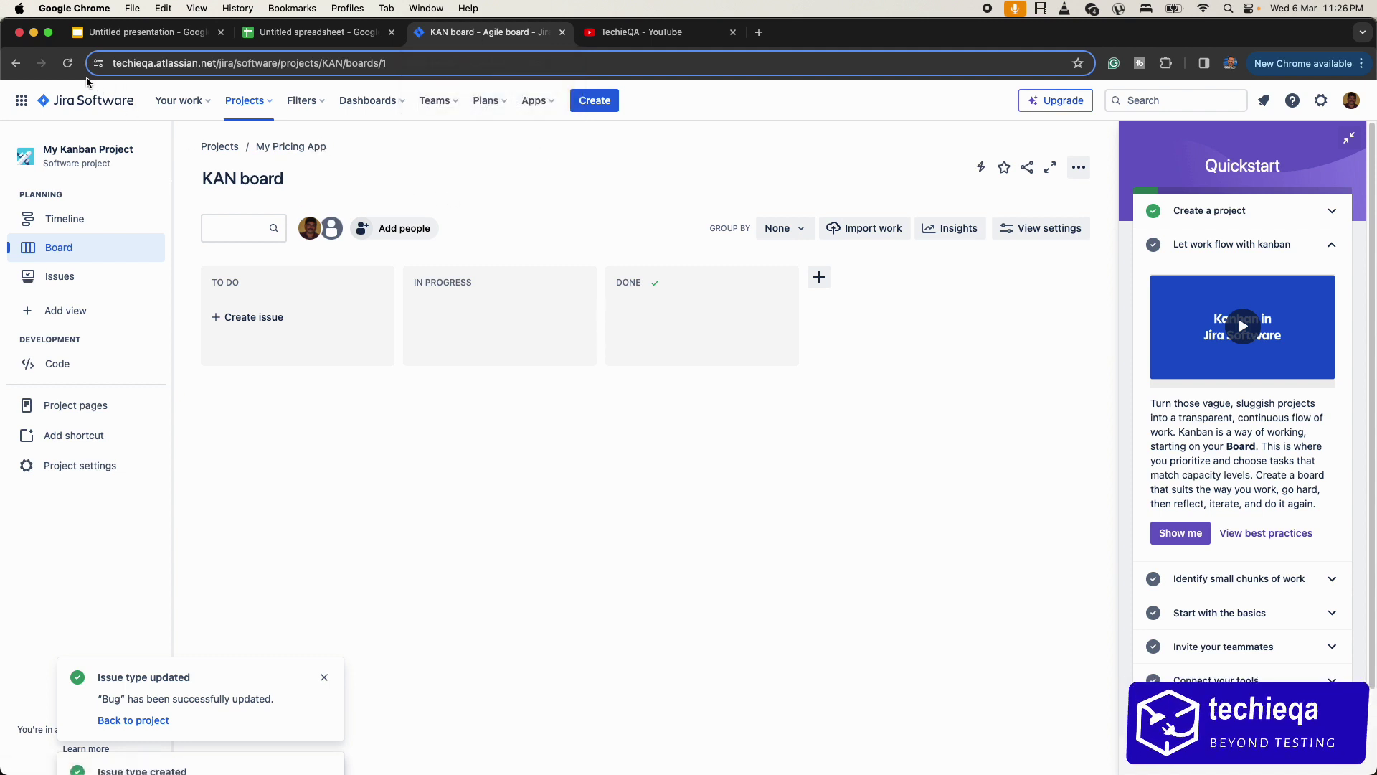
{"action": "left_click", "coordinate": [69, 65]}
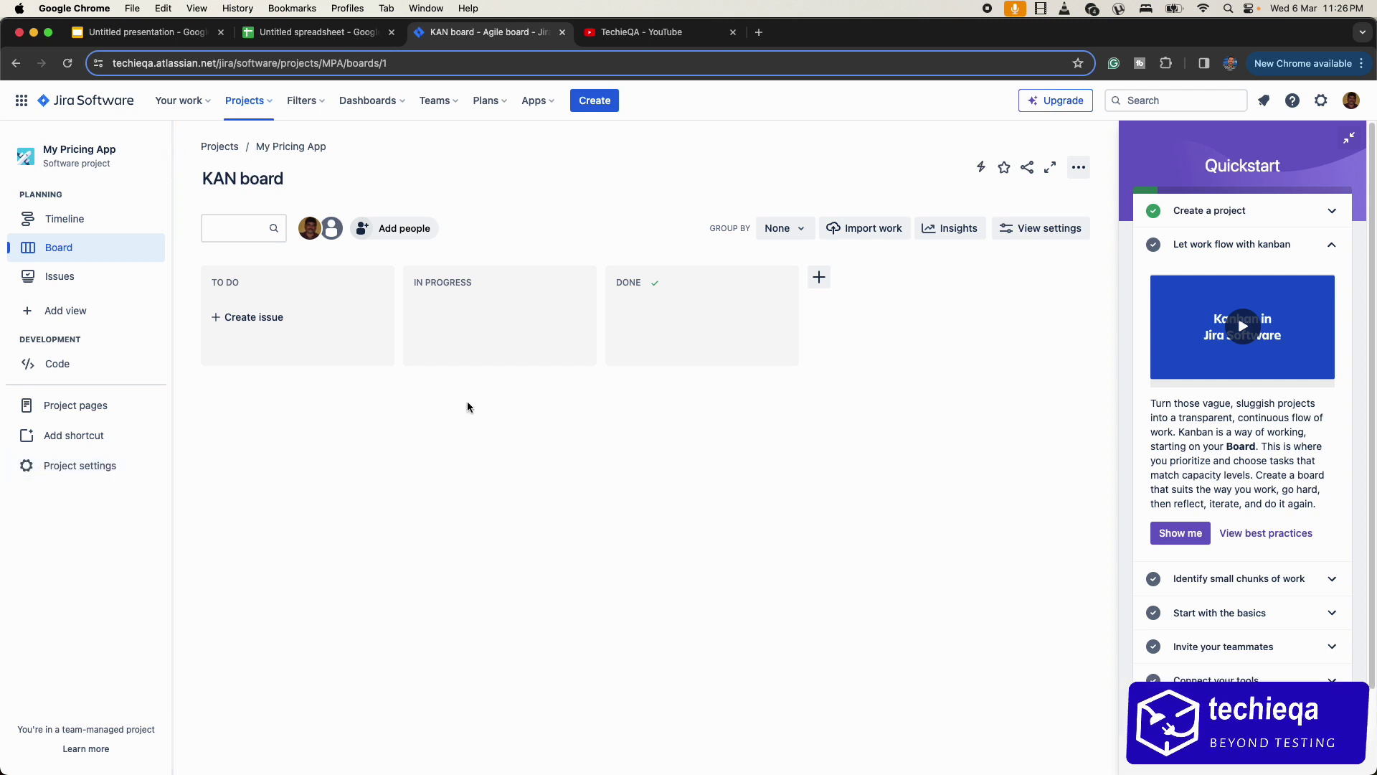
{"action": "left_click", "coordinate": [315, 323]}
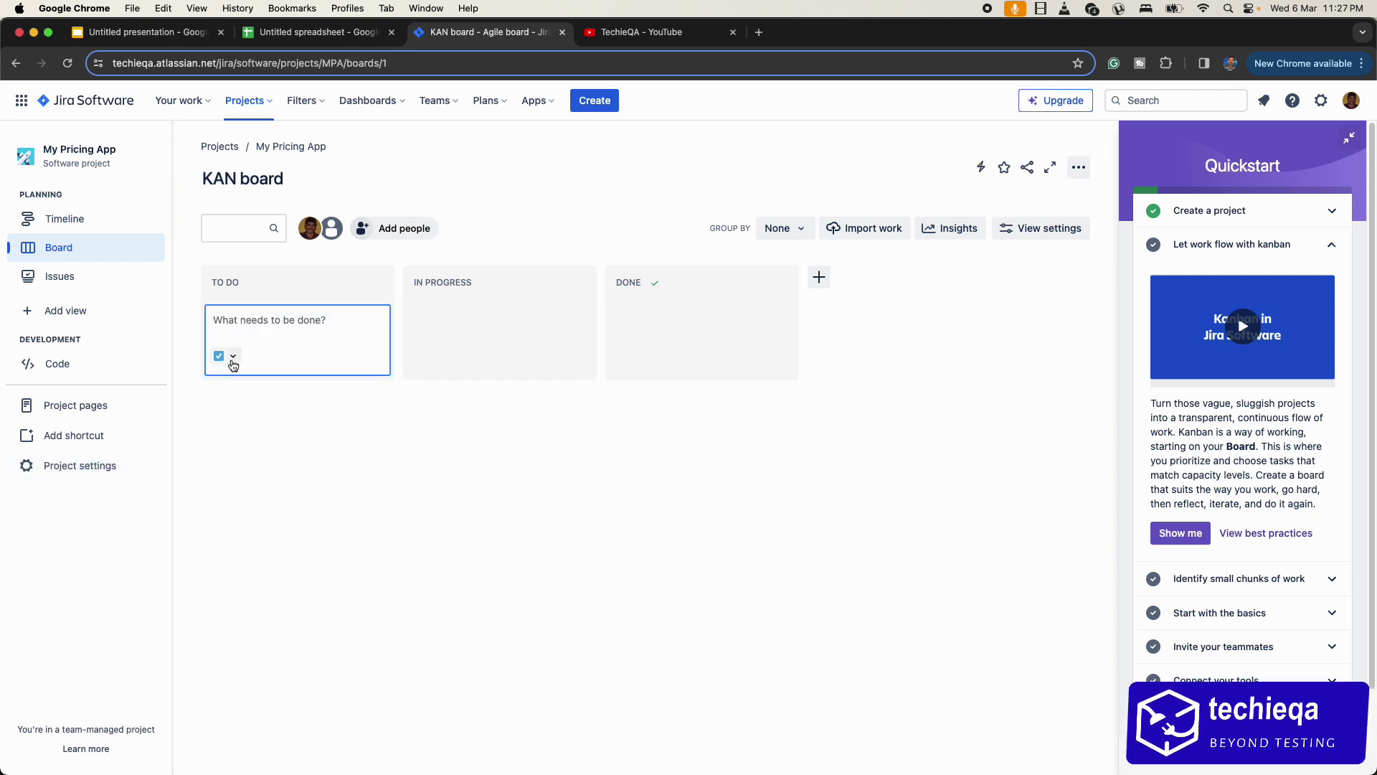
{"action": "left_click", "coordinate": [233, 359]}
{"action": "left_click", "coordinate": [491, 244]}
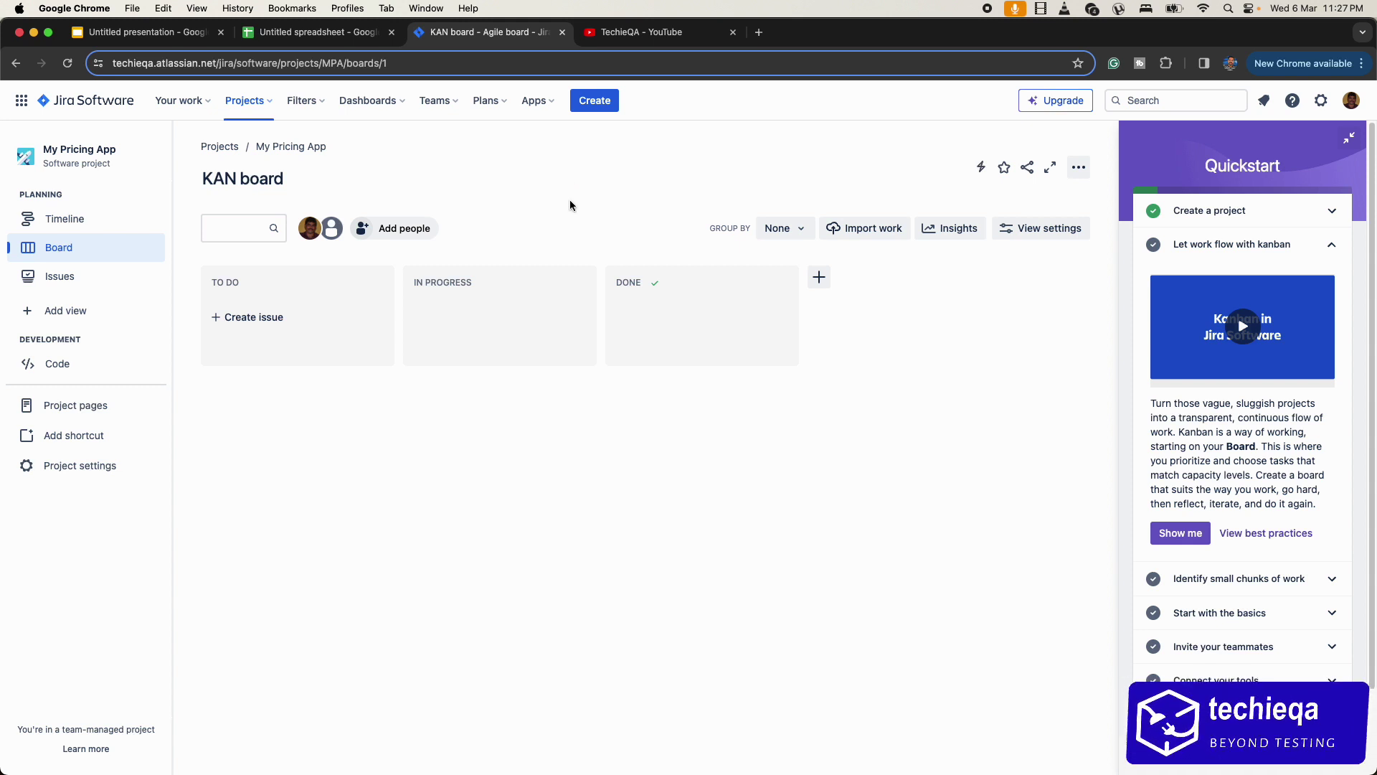
Create a task named "Forgot Password" in the To Do column of the KAN board.
{"action": "left_click", "coordinate": [307, 329]}
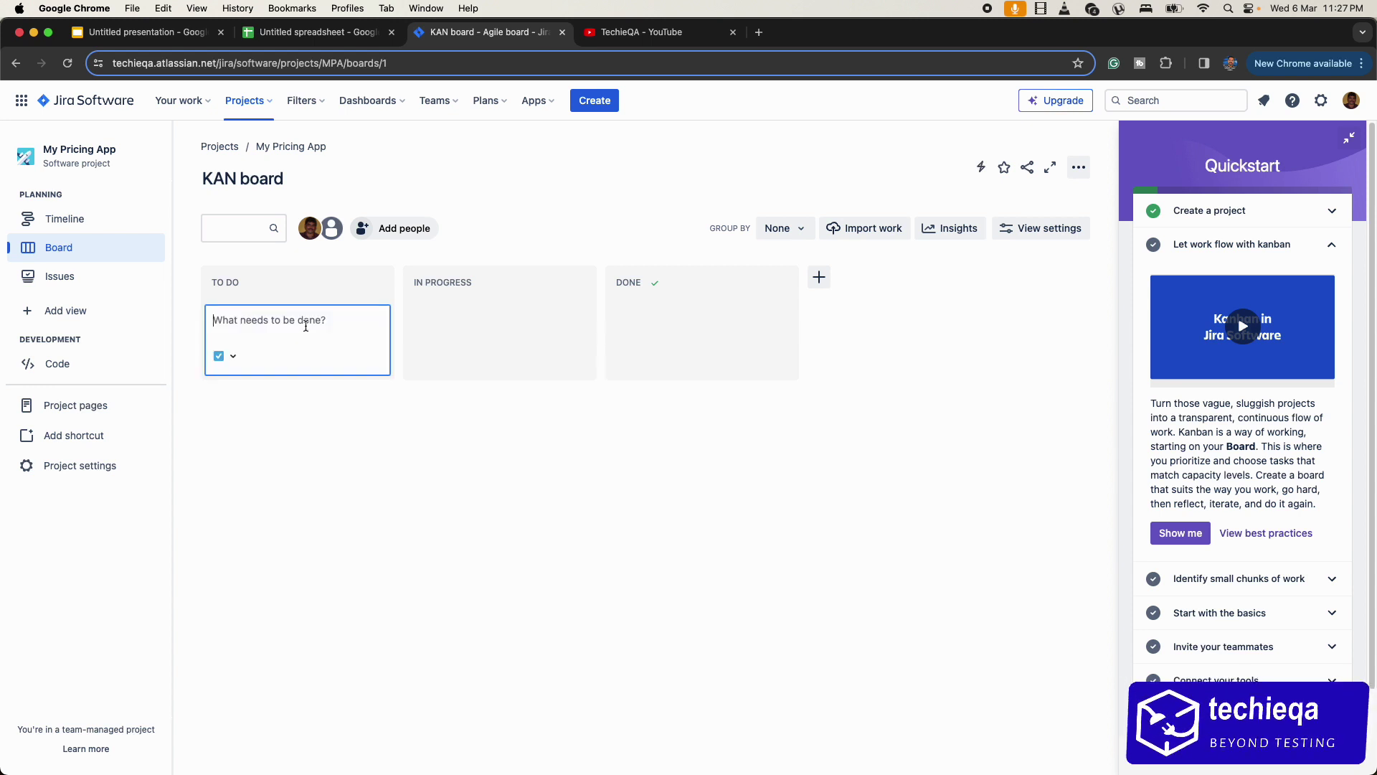
{"action": "type", "text": "Task"}
{"action": "key", "text": "super+a"}
{"action": "type", "text": "Forgot Password"}
{"action": "key", "text": "Return"}
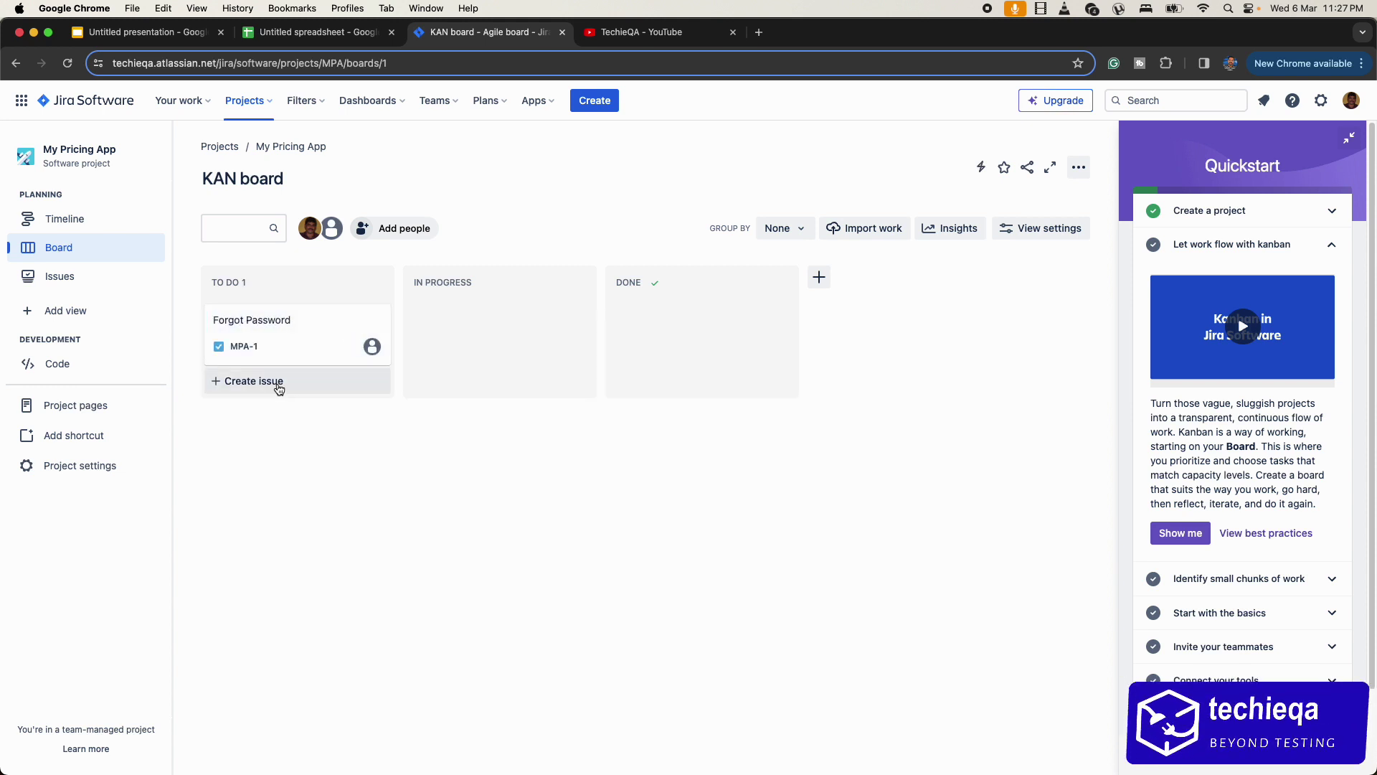
Create a second task named "Analytics Implementation" in the To Do column.
{"action": "left_click", "coordinate": [278, 382]}
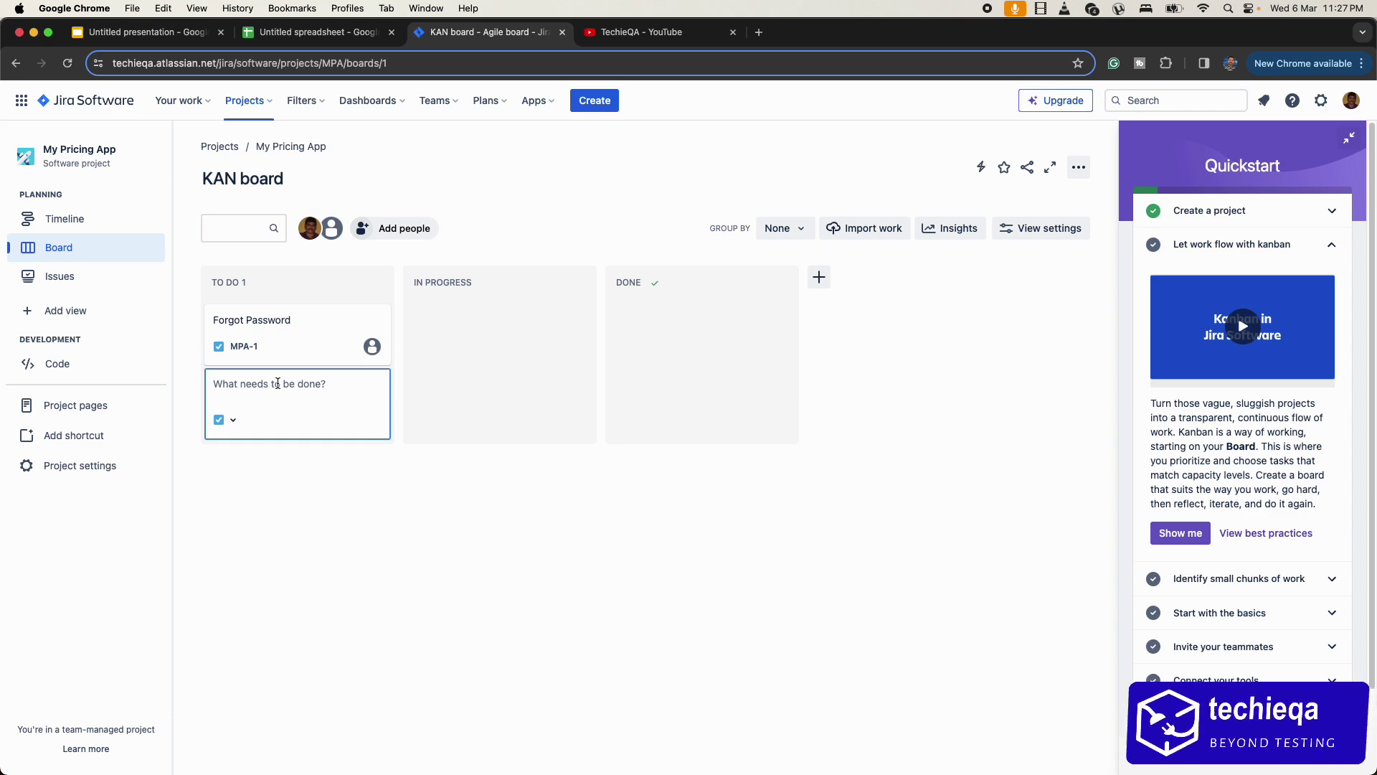
{"action": "left_click", "coordinate": [302, 330]}
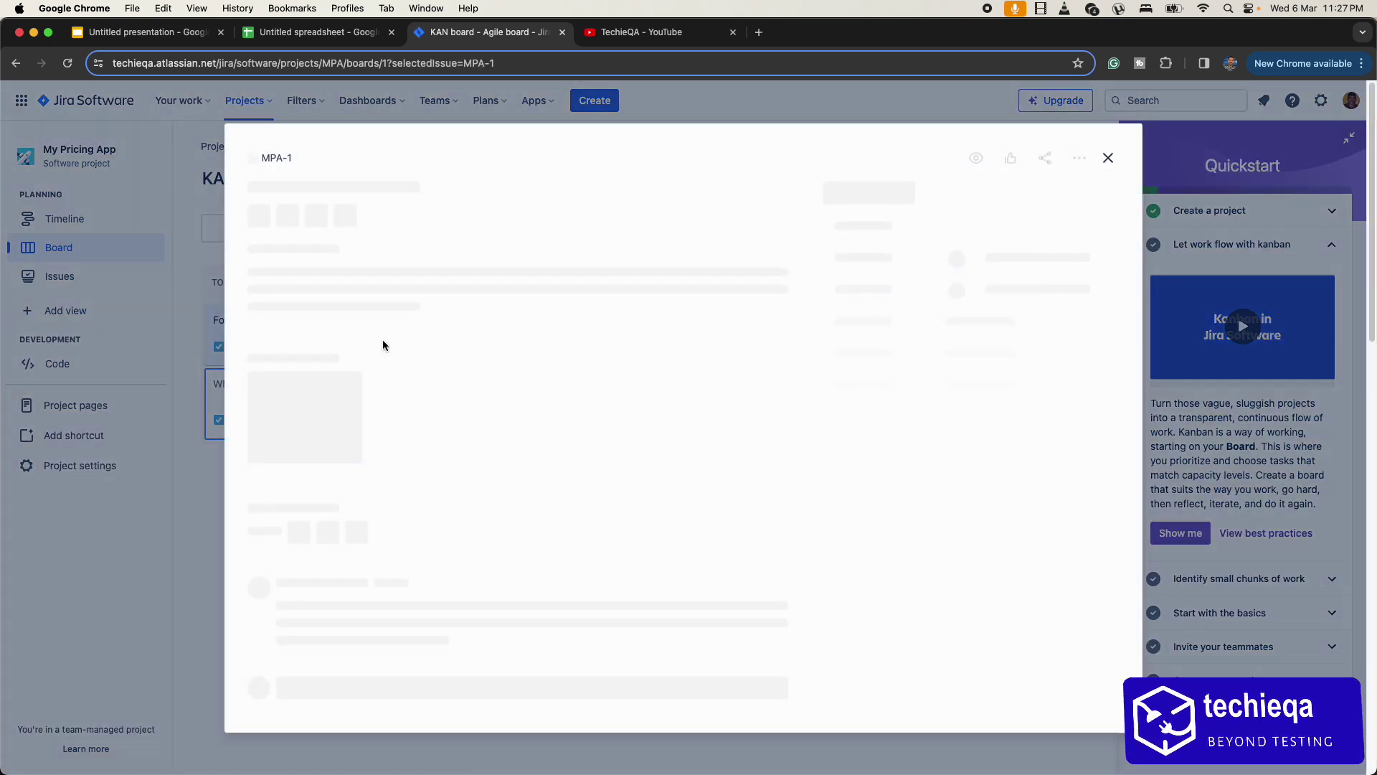
{"action": "left_click", "coordinate": [1108, 158]}
{"action": "left_click", "coordinate": [250, 383]}
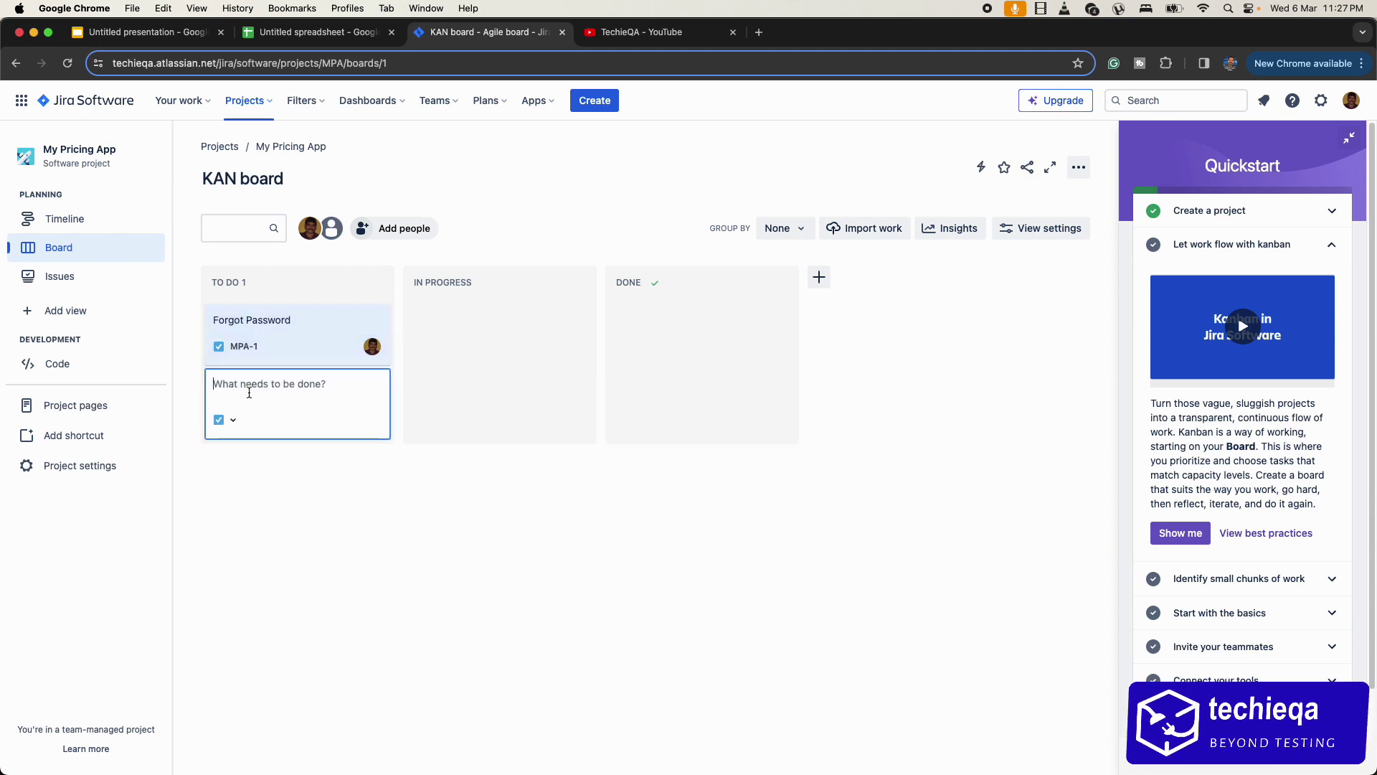
{"action": "type", "text": "Analytics Implementation"}
{"action": "key", "text": "Return"}
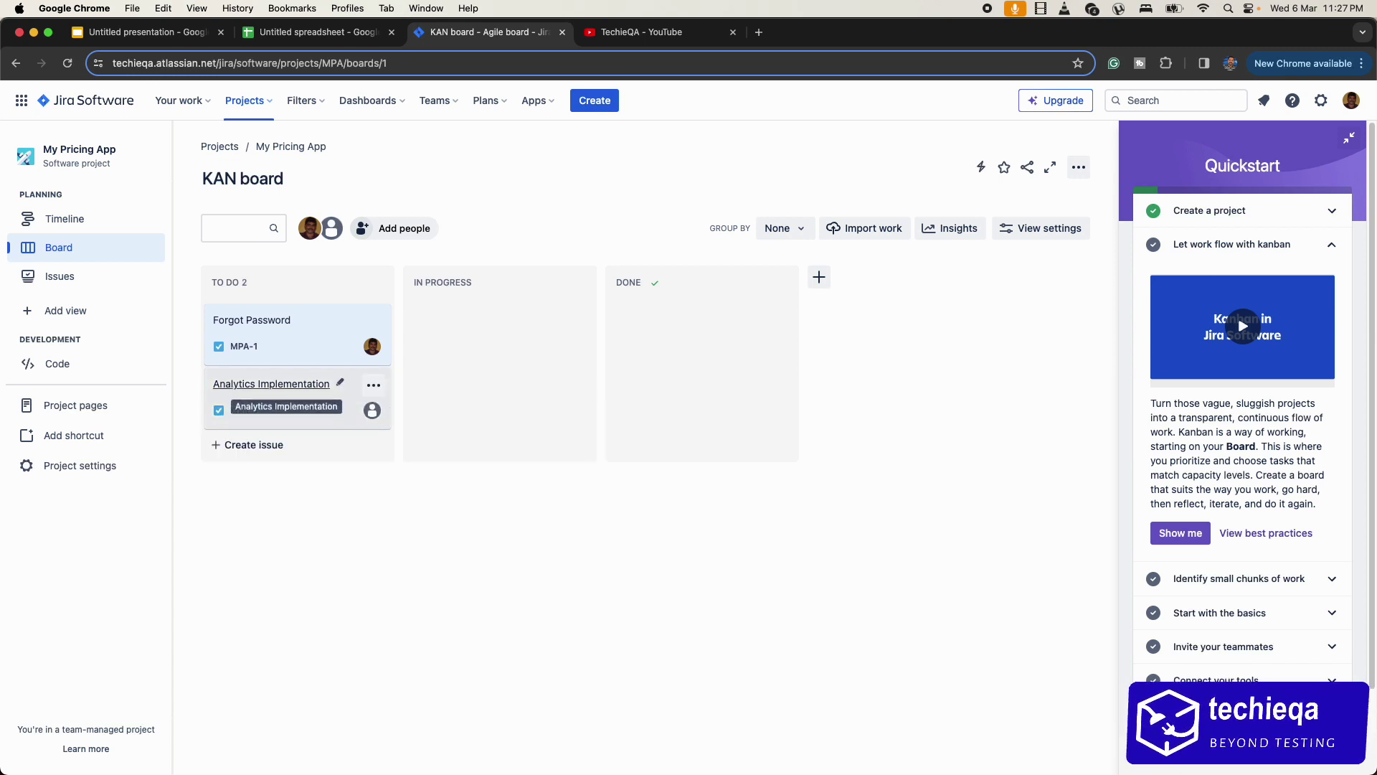
Move the "Forgot Password" task from To Do to In Progress.
{"action": "left_click", "coordinate": [459, 318]}
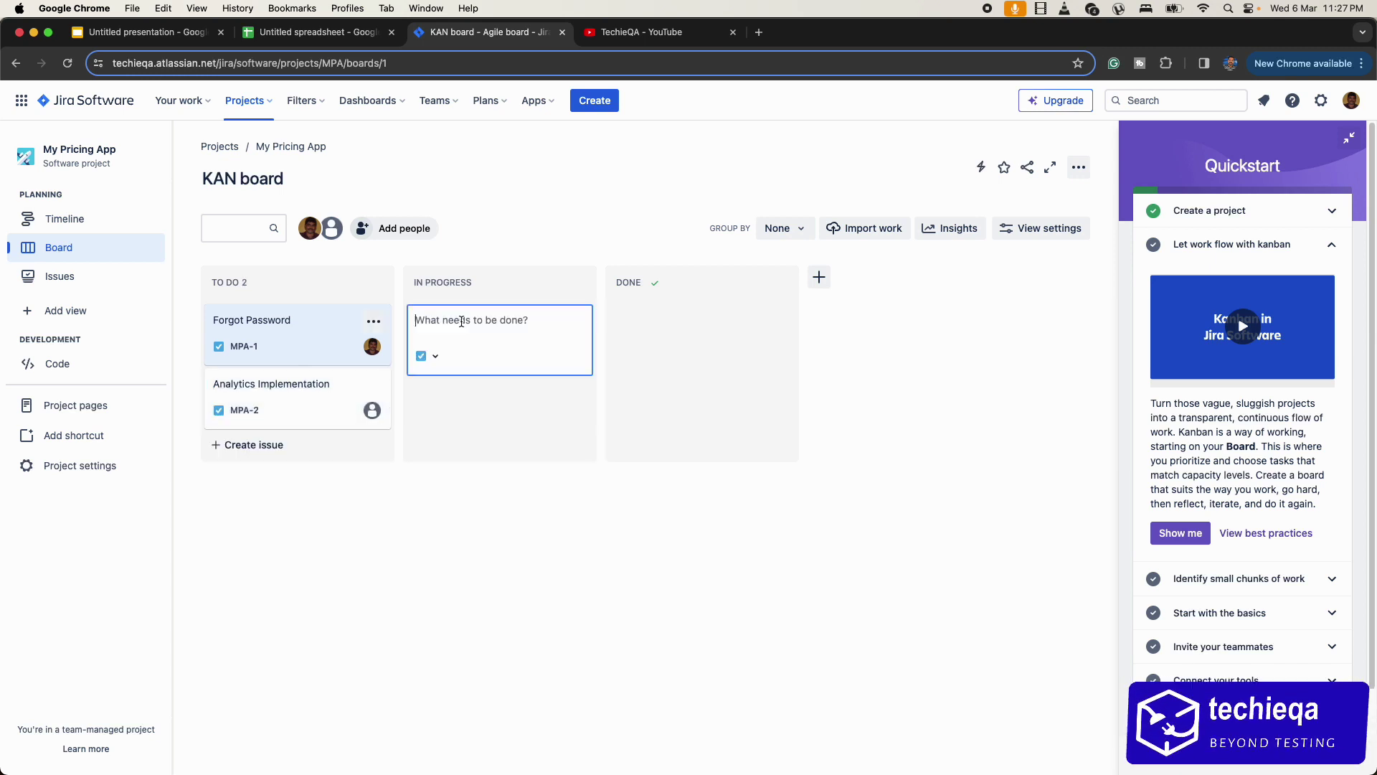
{"action": "left_click", "coordinate": [520, 208]}
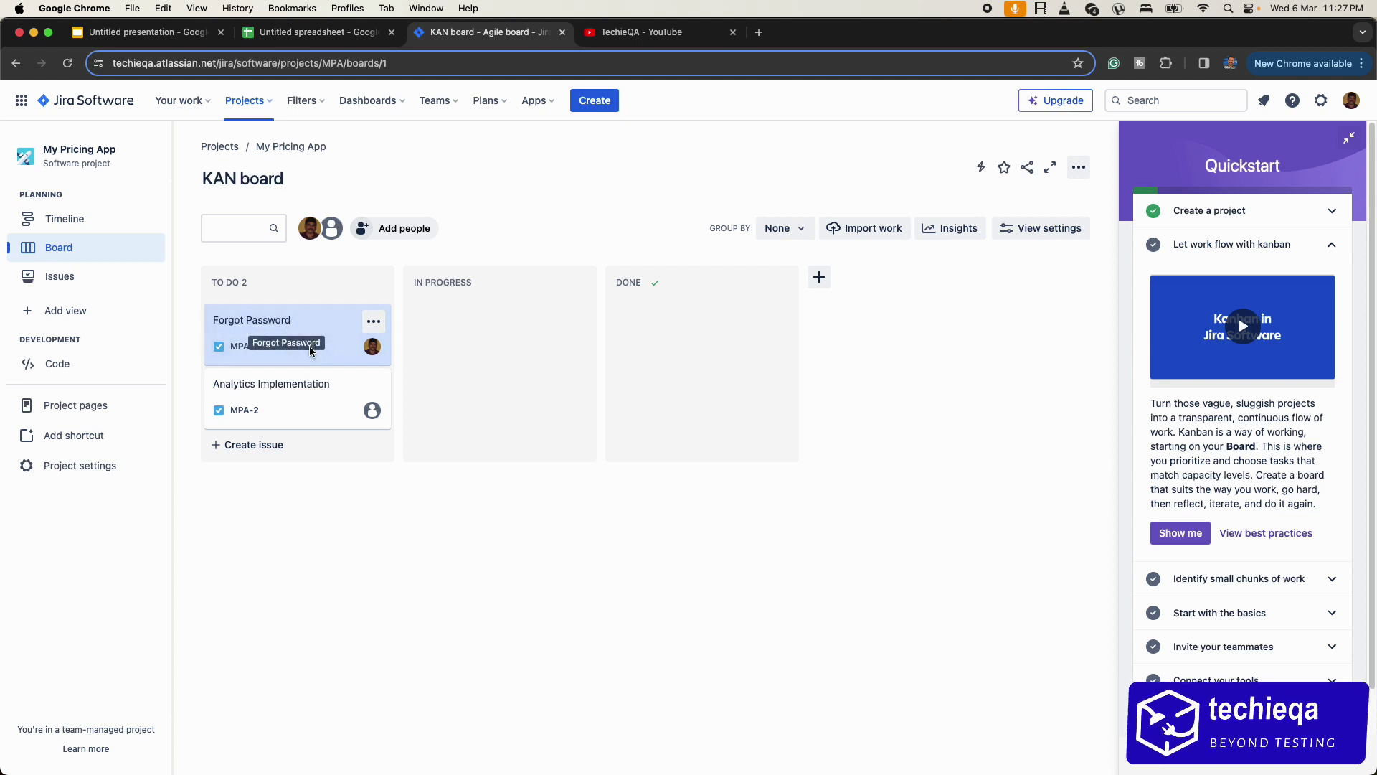
{"action": "left_click", "coordinate": [334, 333]}
{"action": "left_click_drag", "start_coordinate": [334, 333], "coordinate": [538, 343]}
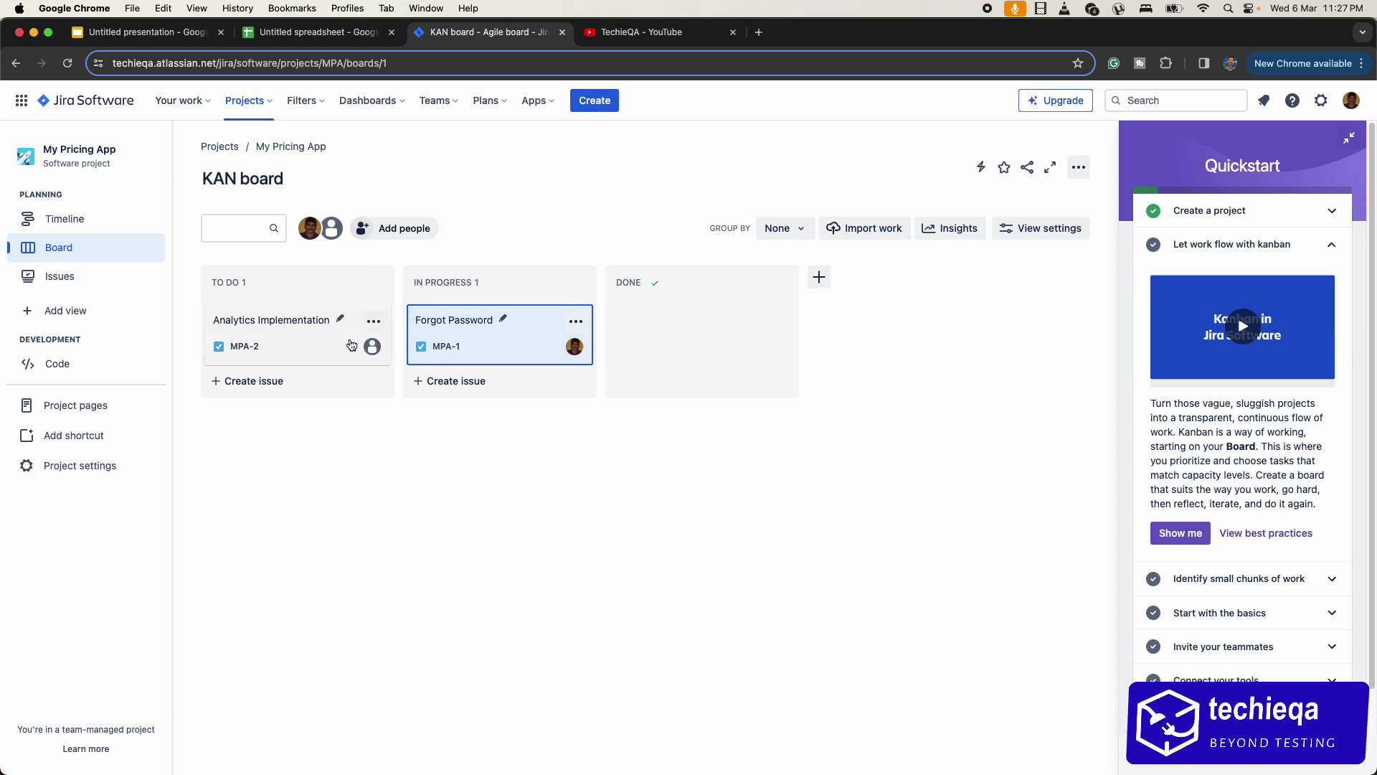
Create a task named "Login with Mobile number" in To Do and move it to In Progress below "Forgot Password".
{"action": "left_click", "coordinate": [278, 382]}
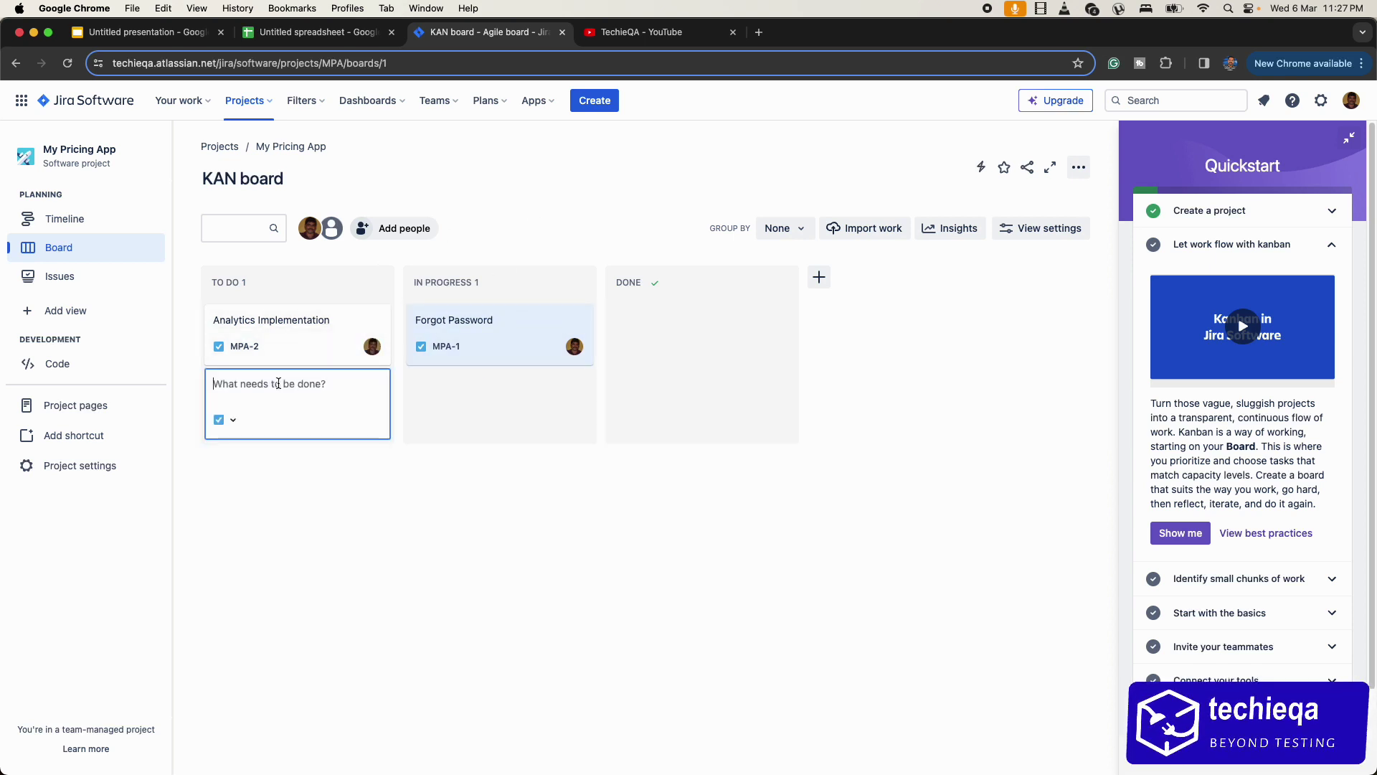
{"action": "type", "text": "Login with"}
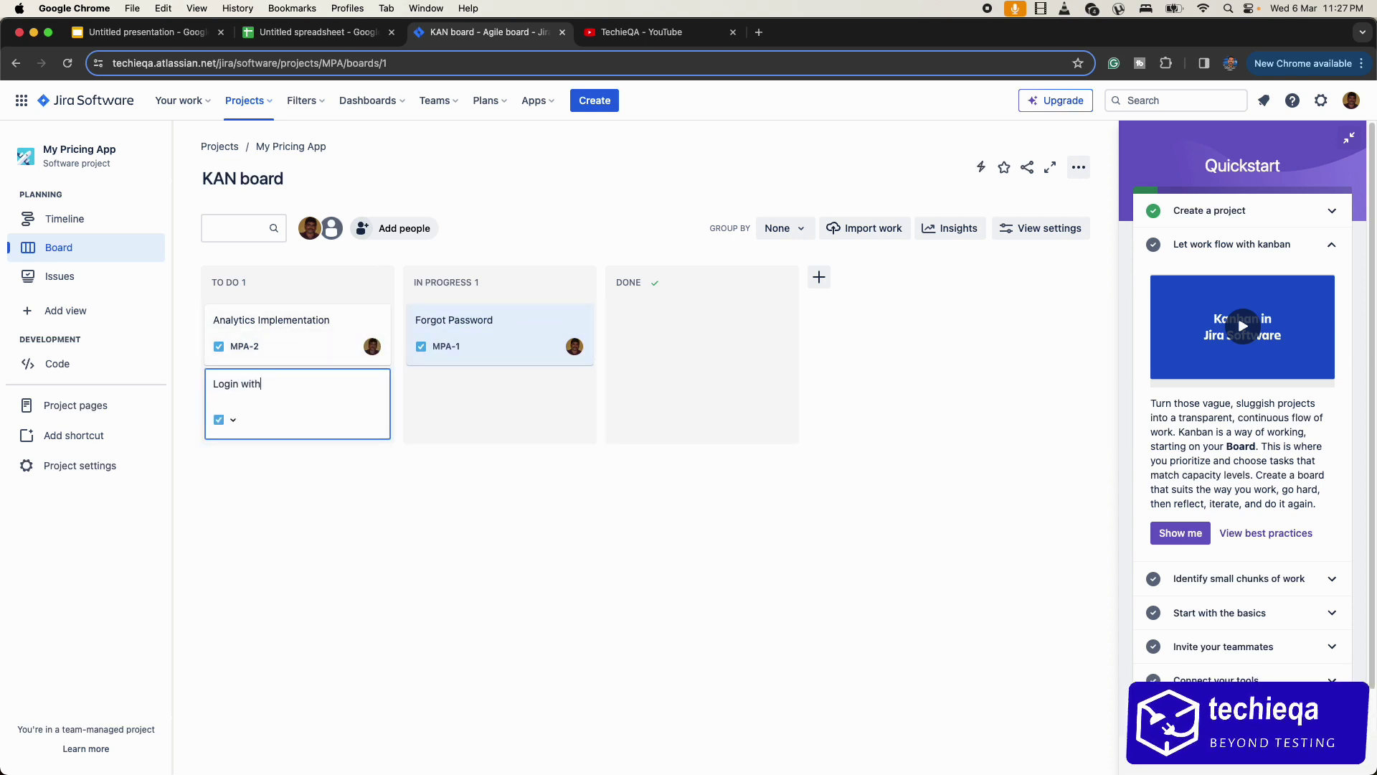
{"action": "type", "text": " Mobile number"}
{"action": "key", "text": "Return"}
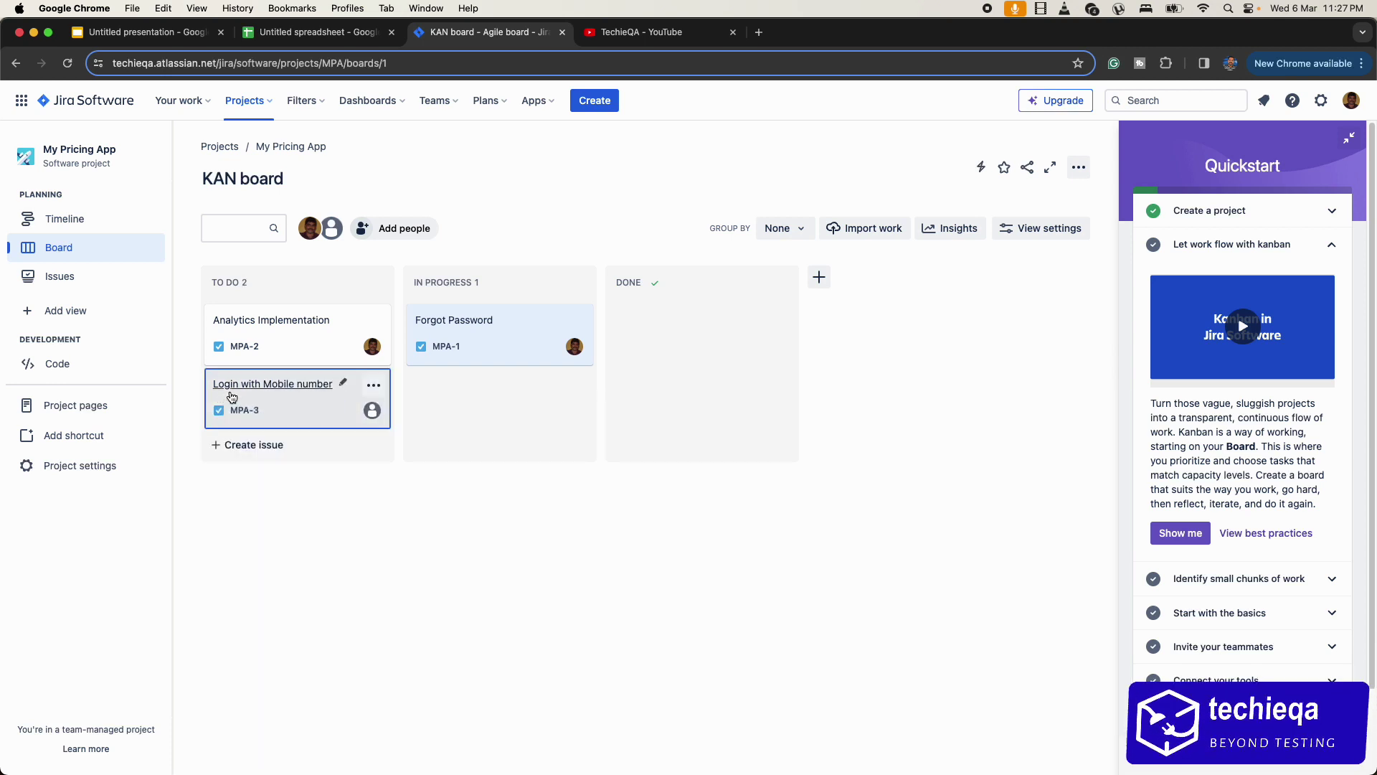
{"action": "left_click_drag", "start_coordinate": [228, 396], "coordinate": [426, 377]}
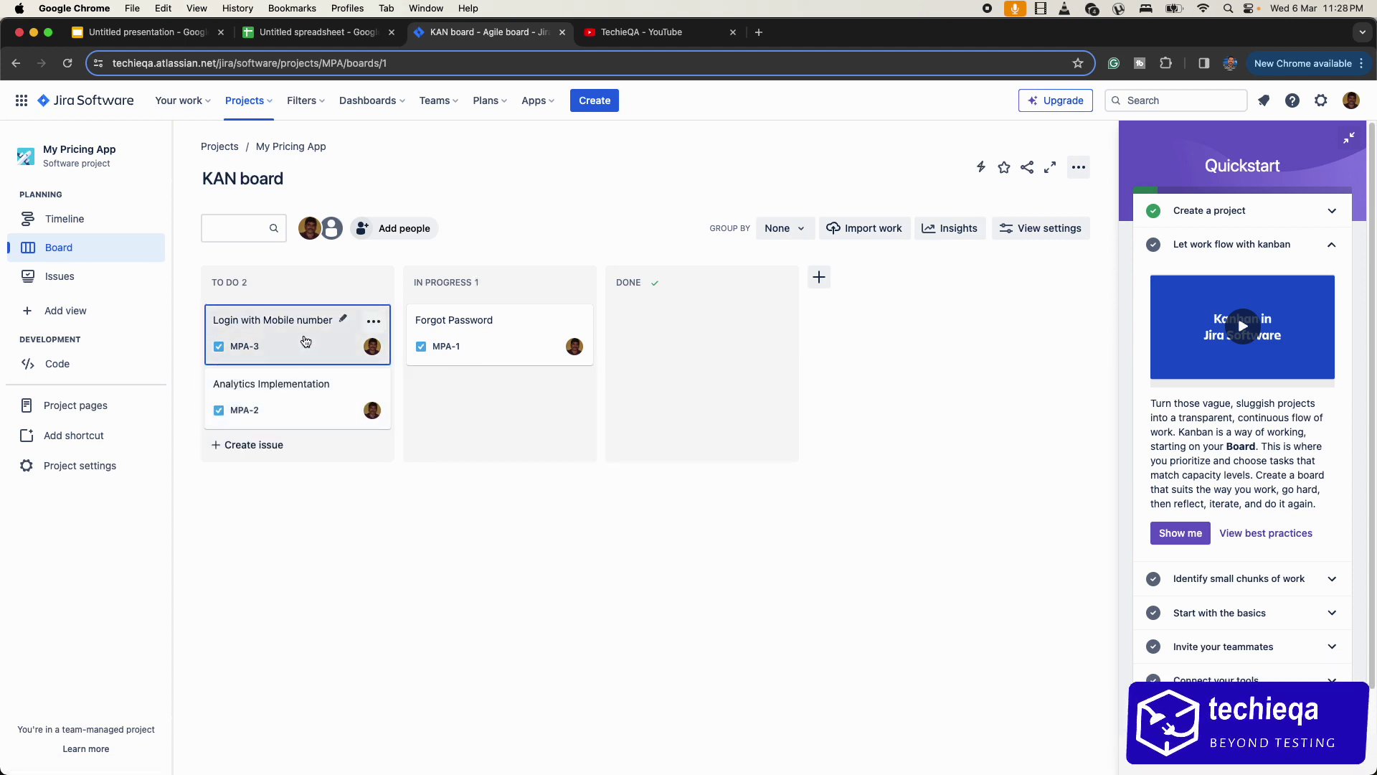
{"action": "left_click_drag", "start_coordinate": [301, 338], "coordinate": [407, 380]}
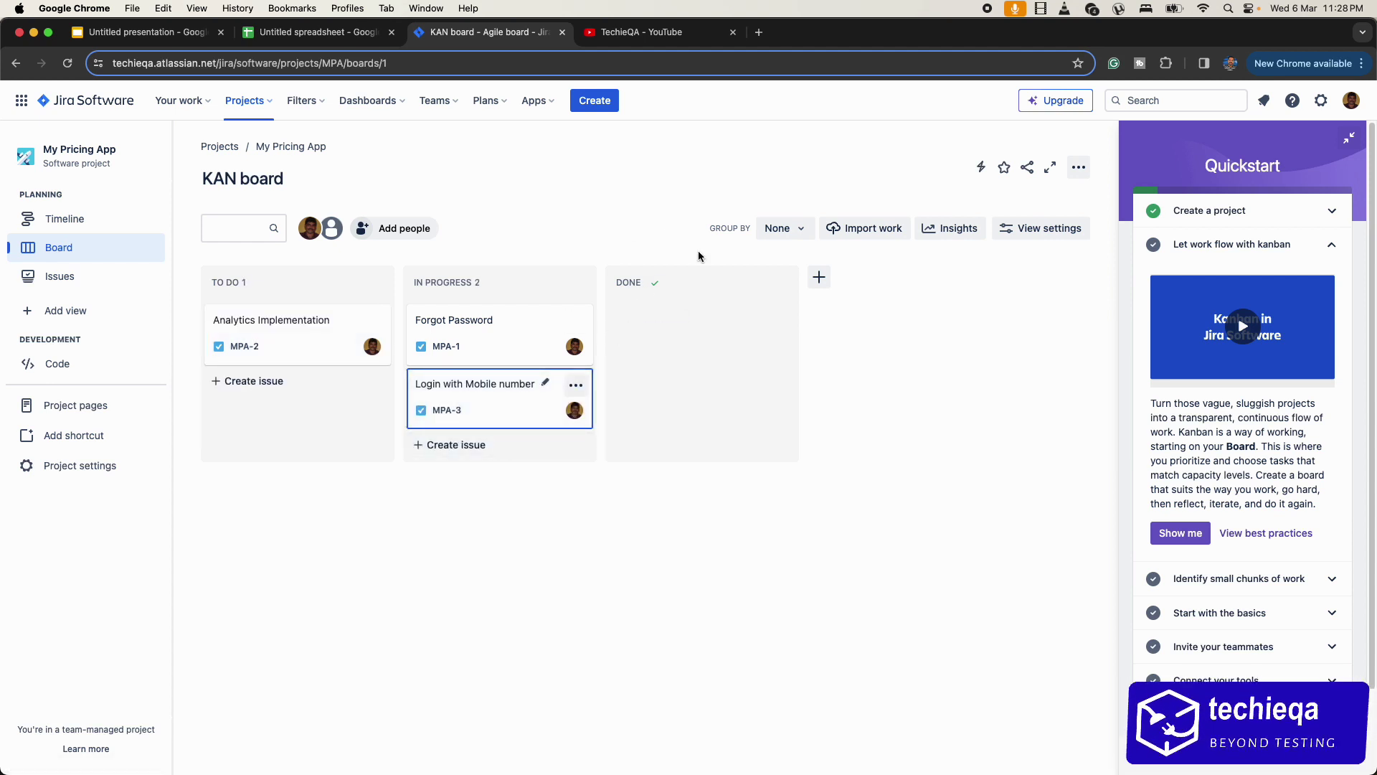
Add a column named "Testing" to the board and place it between In Progress and Done.
{"action": "left_click", "coordinate": [819, 277]}
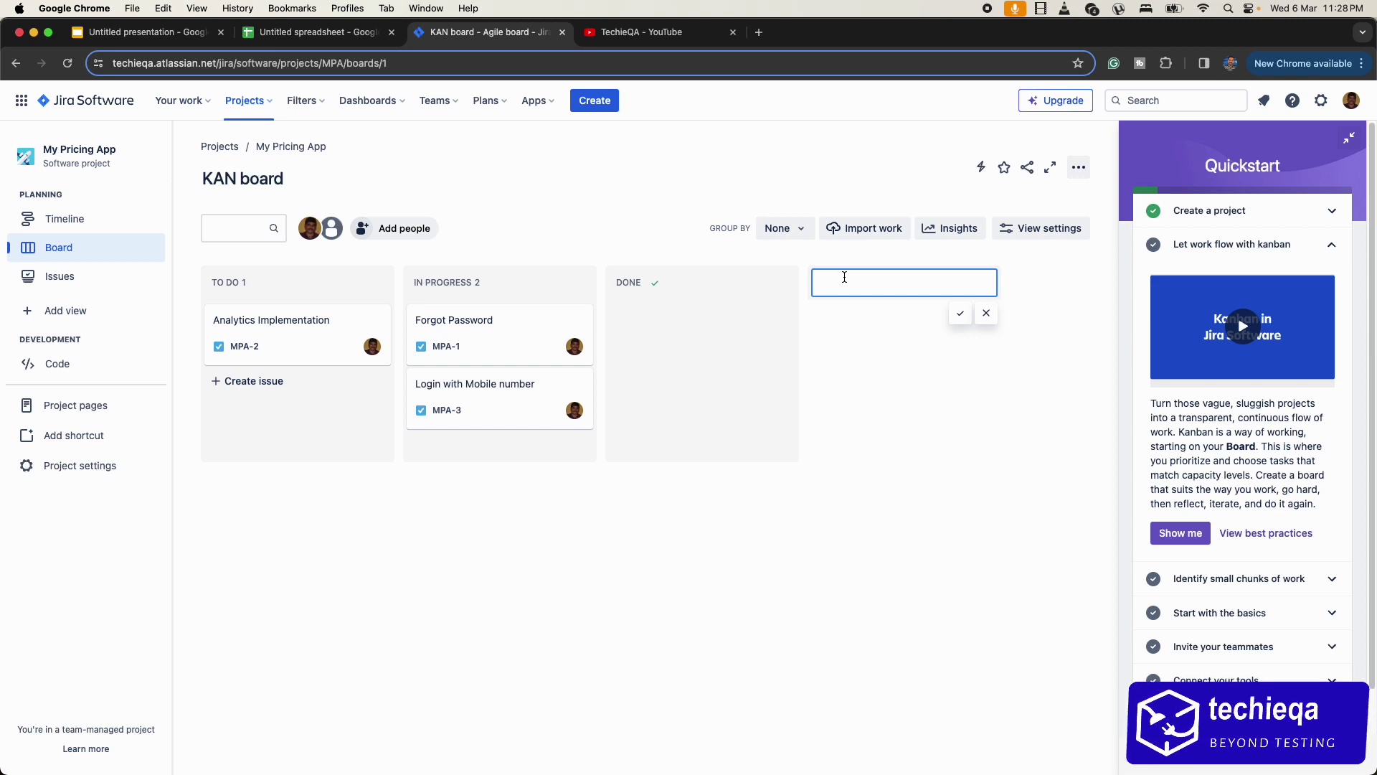
{"action": "type", "text": "Ma"}
{"action": "key", "text": "BackSpace"}
{"action": "key", "text": "BackSpace"}
{"action": "type", "text": "Testing"}
{"action": "key", "text": "Escape"}
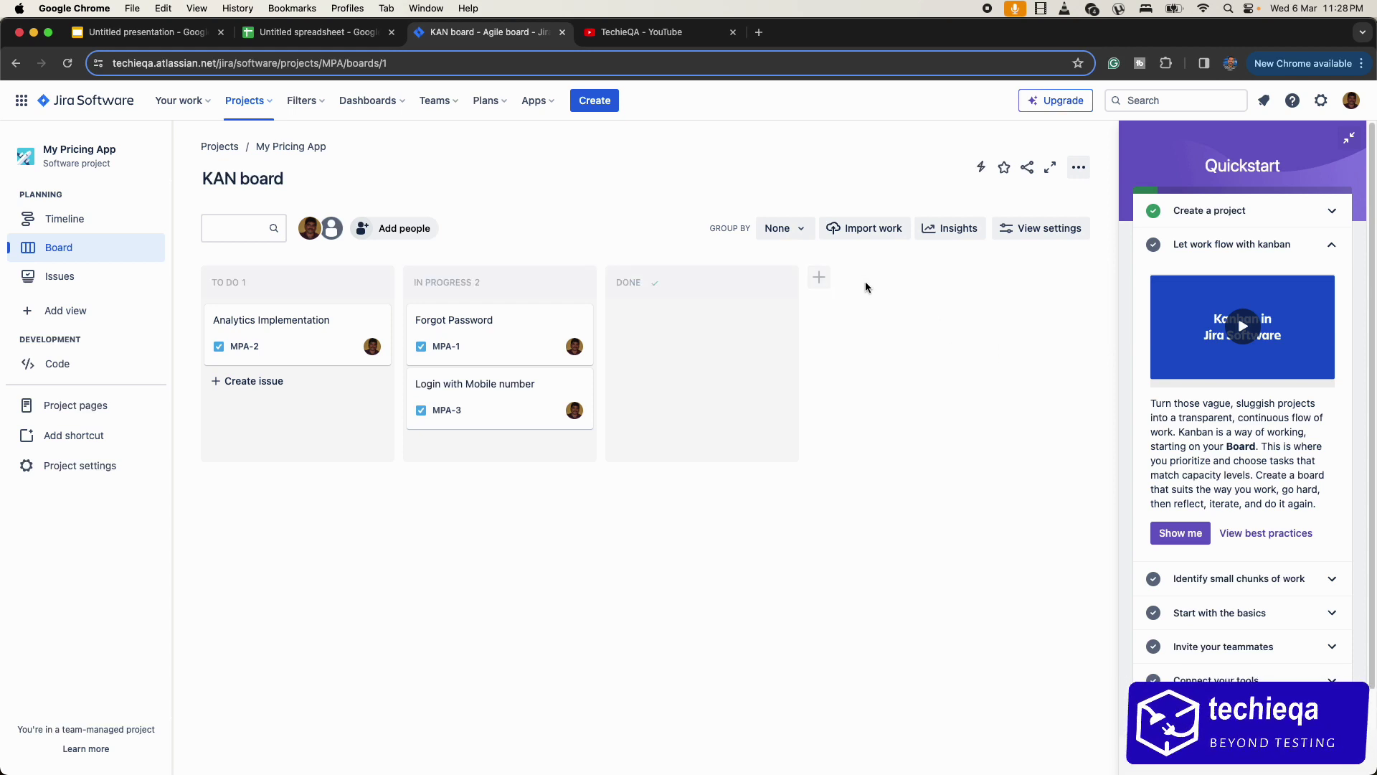
{"action": "left_click_drag", "start_coordinate": [852, 284], "coordinate": [630, 282]}
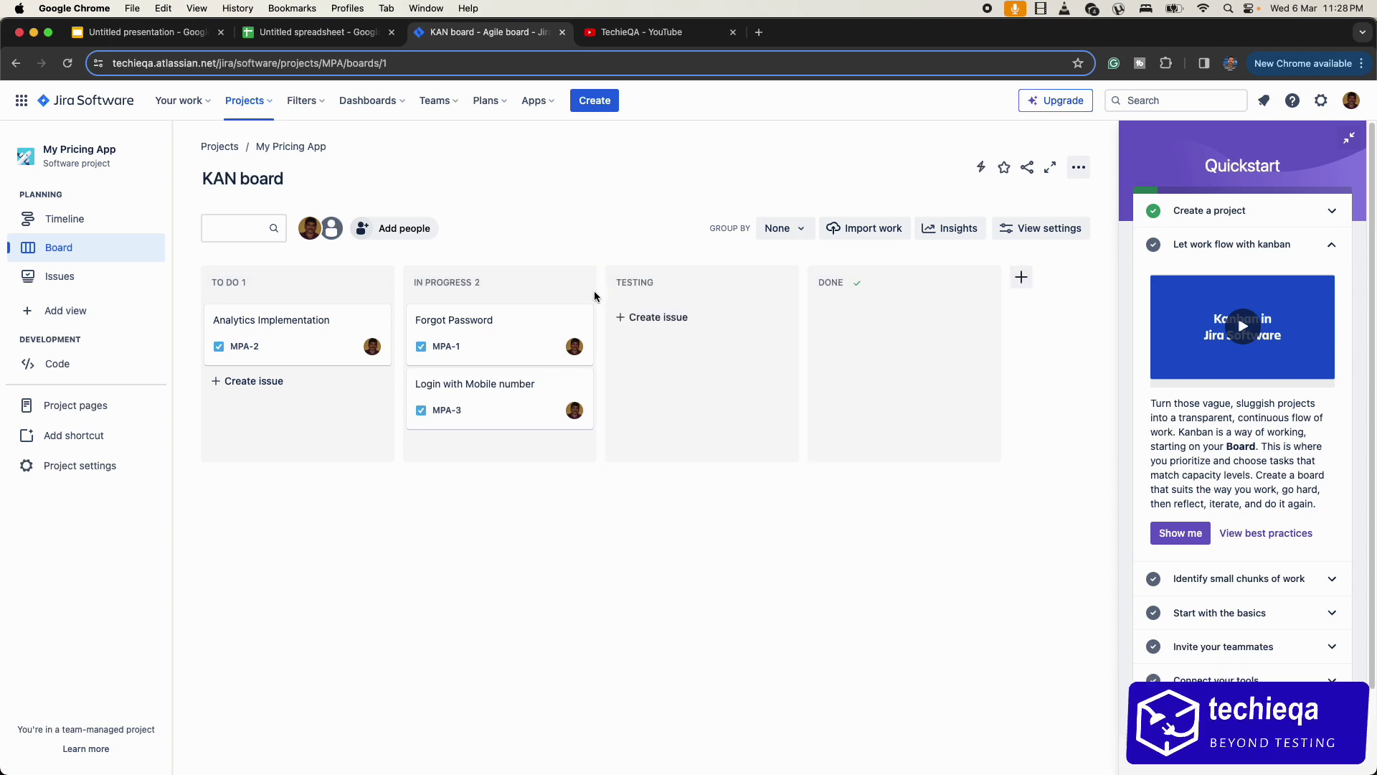
Move the "Login with Mobile number" task to the Testing column and set its assignee to Unassigned.
{"action": "left_click_drag", "start_coordinate": [482, 393], "coordinate": [627, 323]}
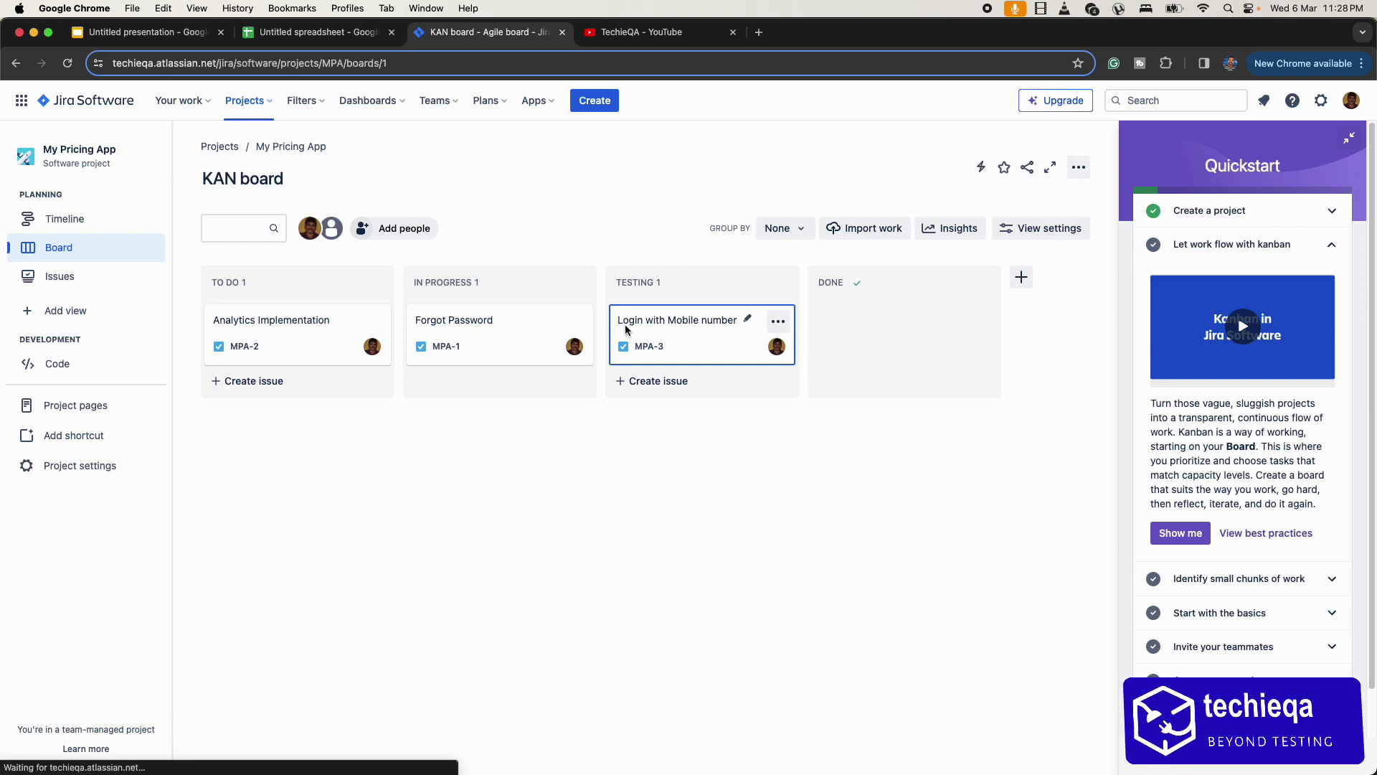
{"action": "left_click", "coordinate": [777, 349]}
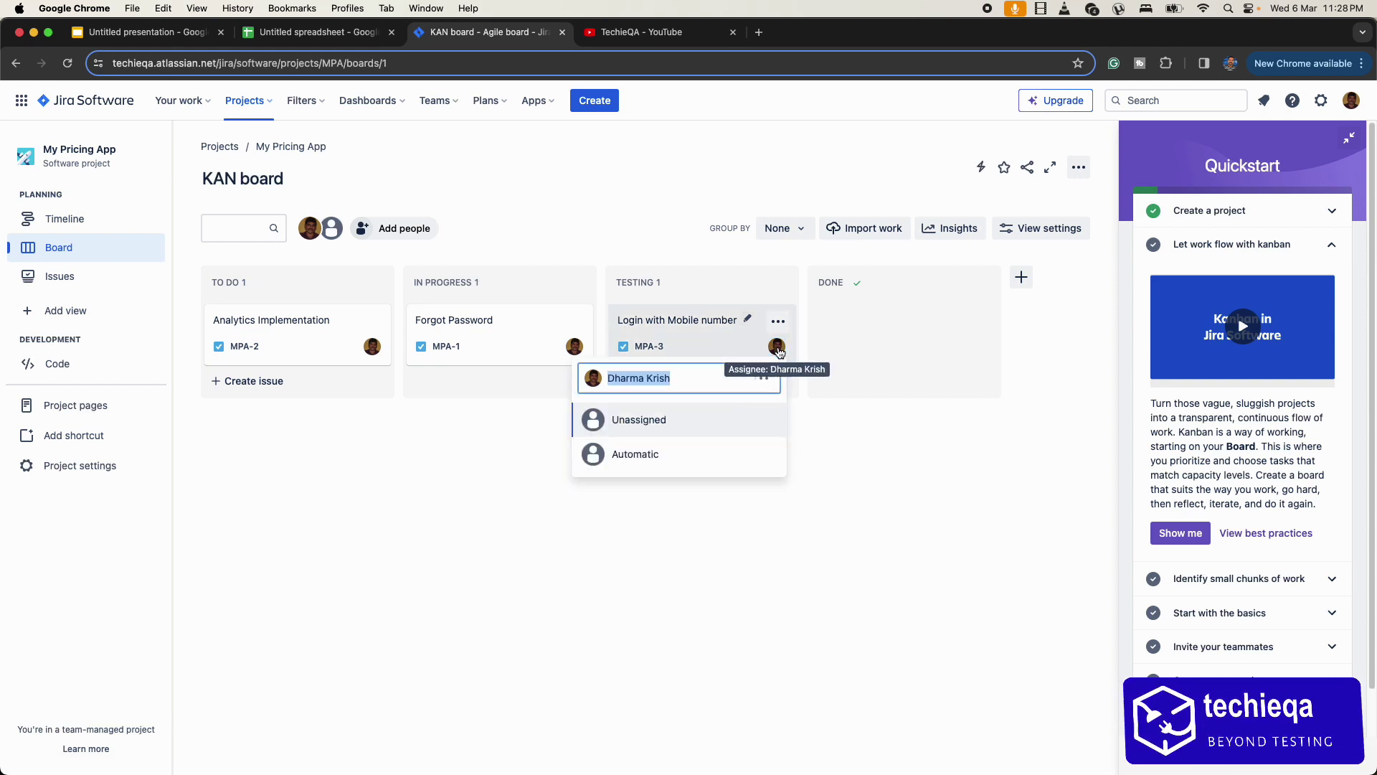
{"action": "left_click", "coordinate": [666, 425]}
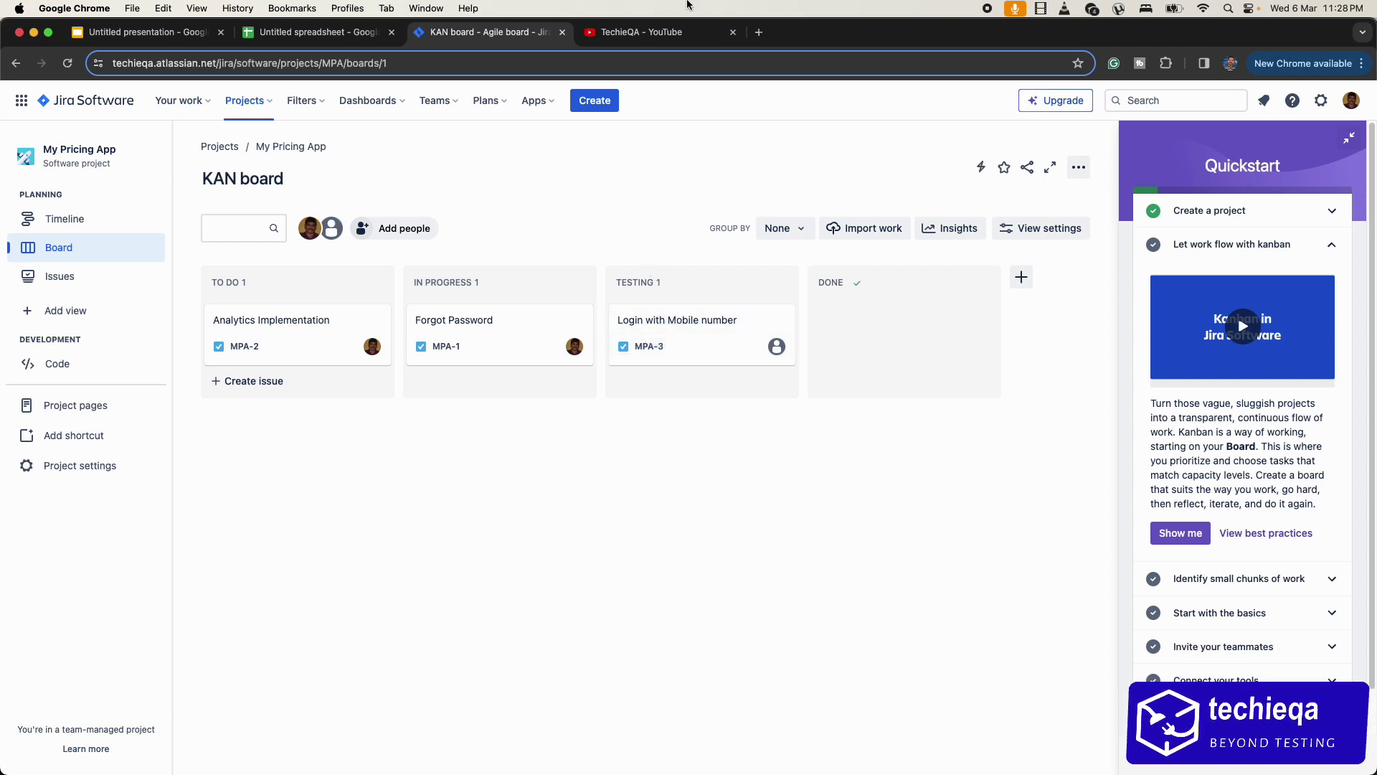
Open the Swag Labs demo site, saucedemo.com, in a new browser tab.
{"action": "left_click", "coordinate": [759, 33]}
{"action": "type", "text": "sauce"}
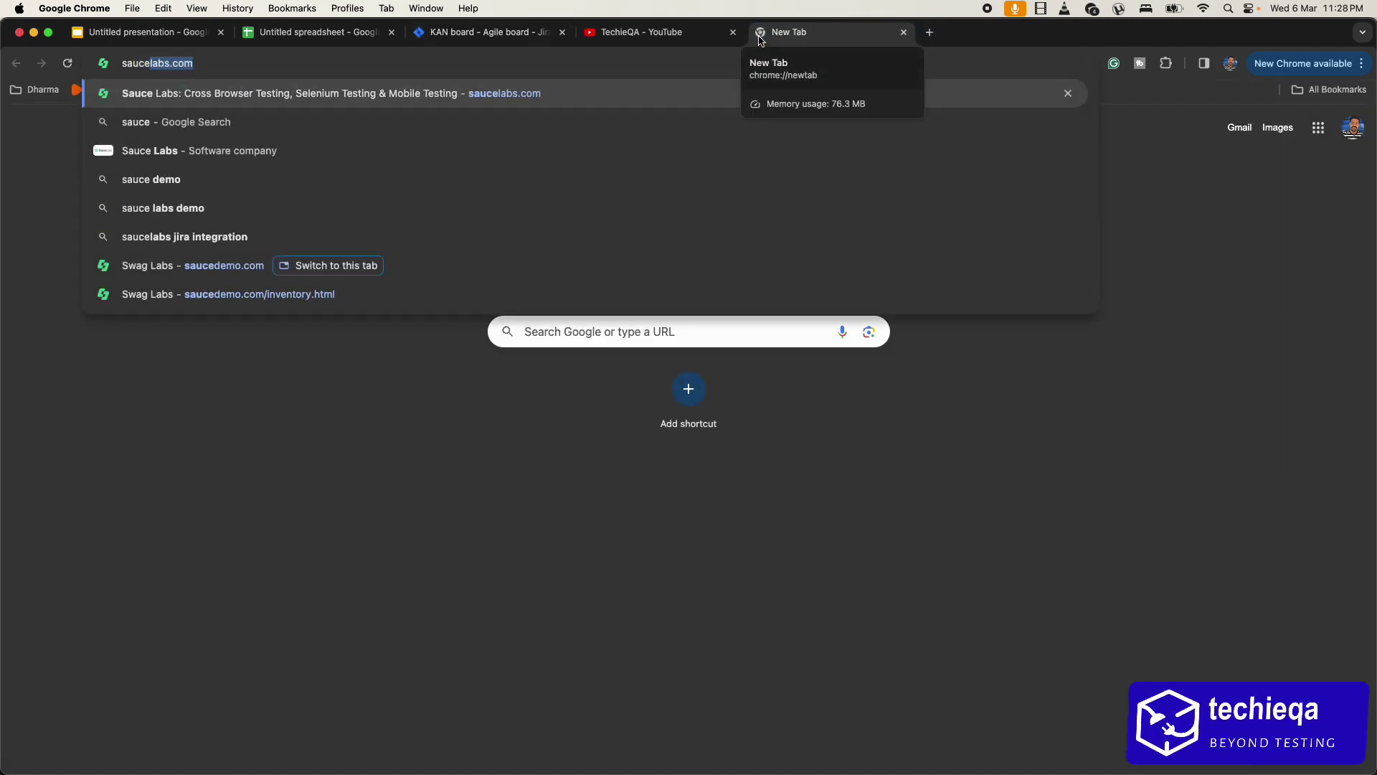
{"action": "key", "text": "Down"}
{"action": "key", "text": "Down"}
{"action": "key", "text": "Down"}
{"action": "key", "text": "Down"}
{"action": "key", "text": "Down"}
{"action": "key", "text": "Down"}
{"action": "key", "text": "Down"}
{"action": "key", "text": "Return"}
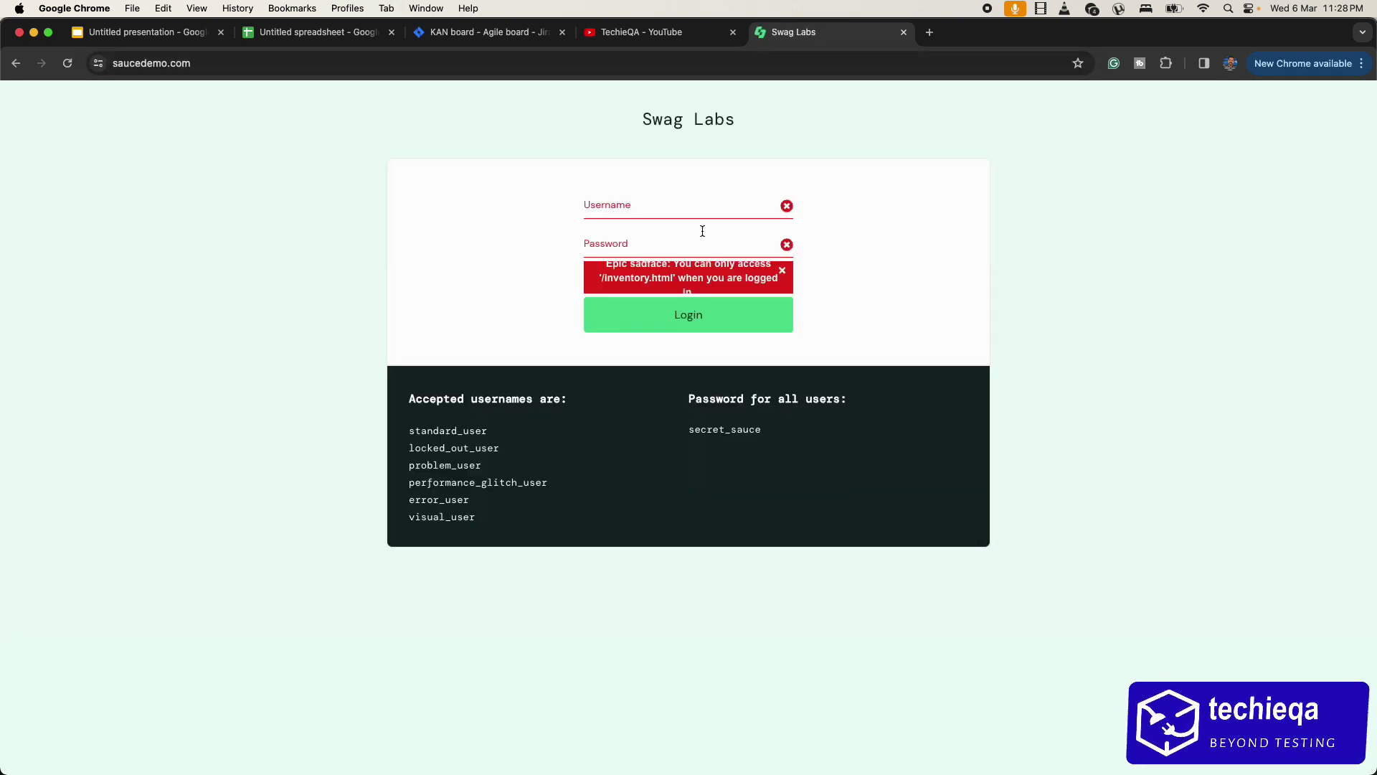
Try to log in to Swag Labs as locked_out_user, entering the account password listed for all users.
{"action": "left_click_drag", "start_coordinate": [409, 448], "coordinate": [550, 452]}
{"action": "key", "text": "super+c"}
{"action": "left_click", "coordinate": [622, 208]}
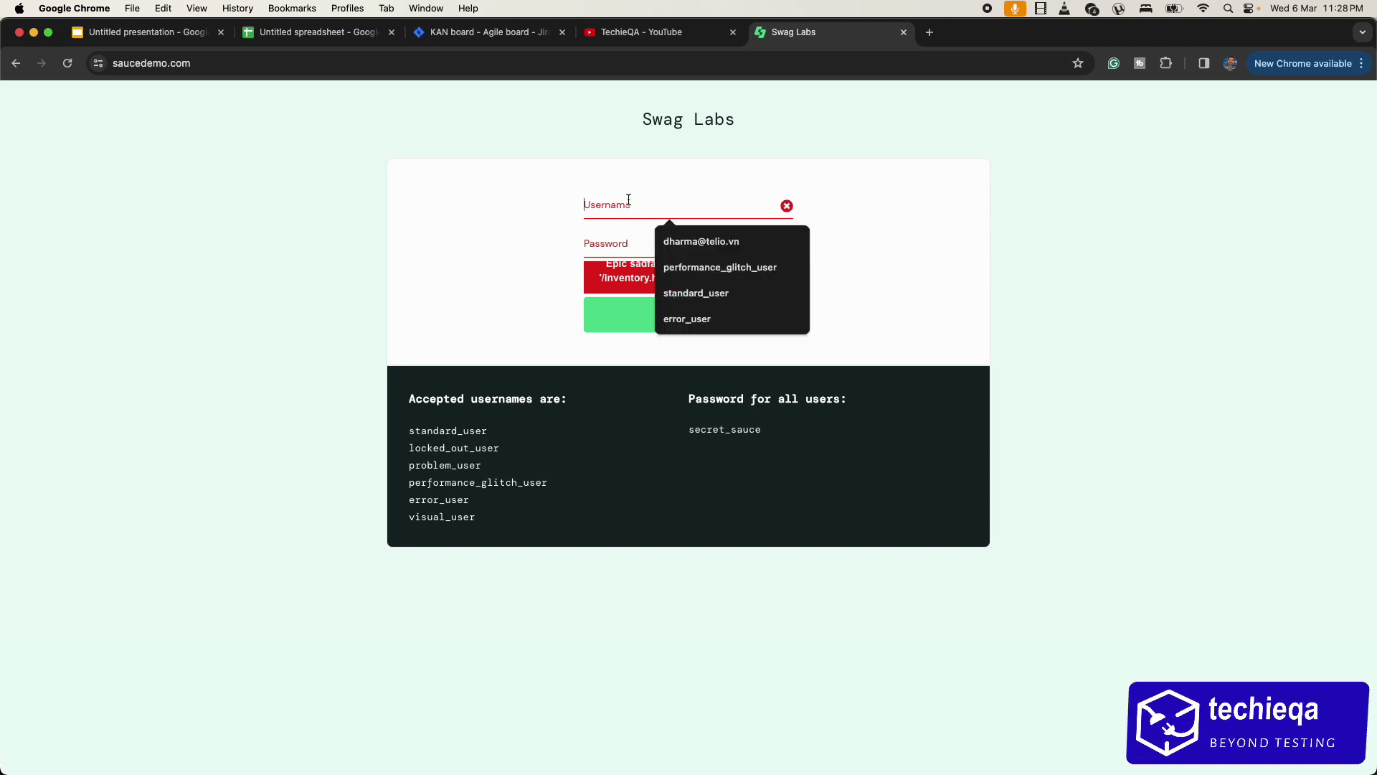
{"action": "key", "text": "super+v"}
{"action": "left_click_drag", "start_coordinate": [691, 429], "coordinate": [780, 434]}
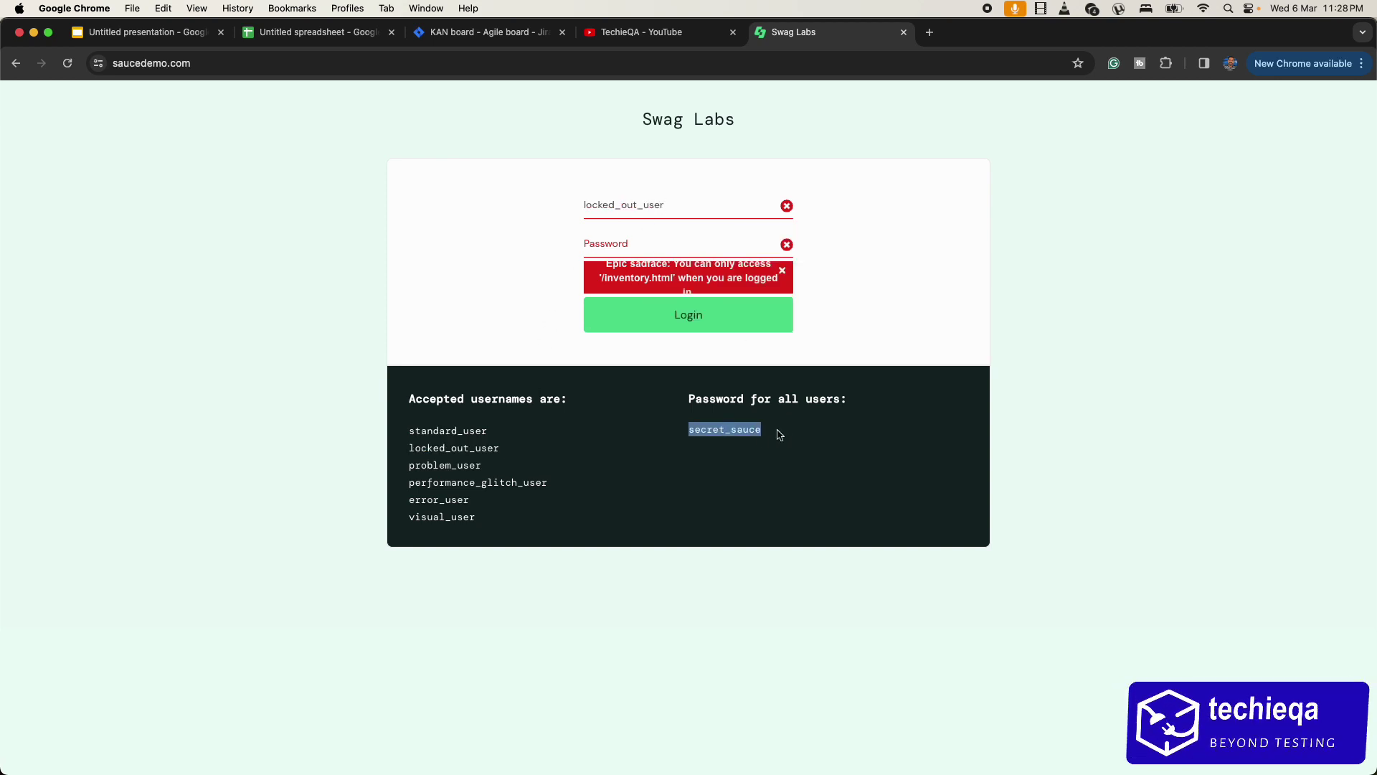
{"action": "left_click", "coordinate": [645, 243]}
{"action": "key", "text": "super+v"}
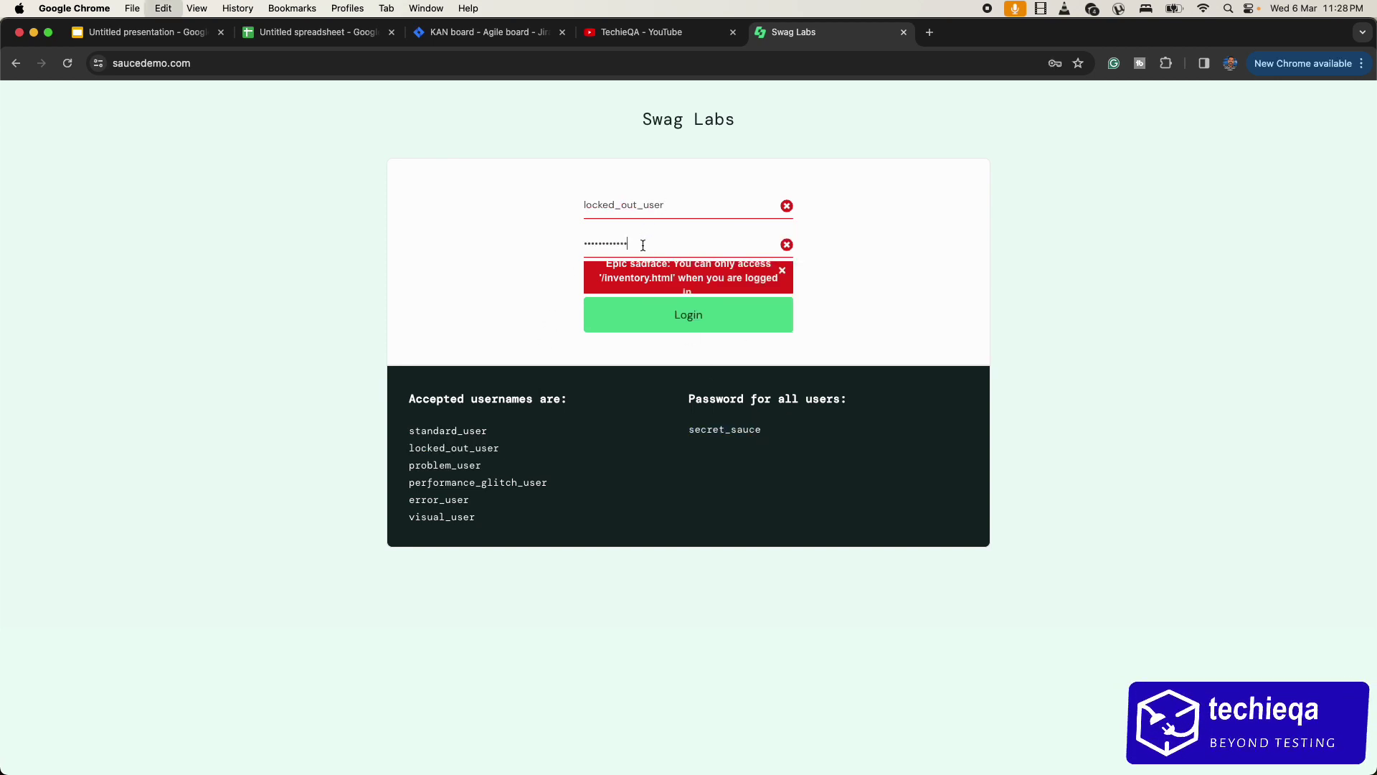
{"action": "left_click", "coordinate": [672, 316]}
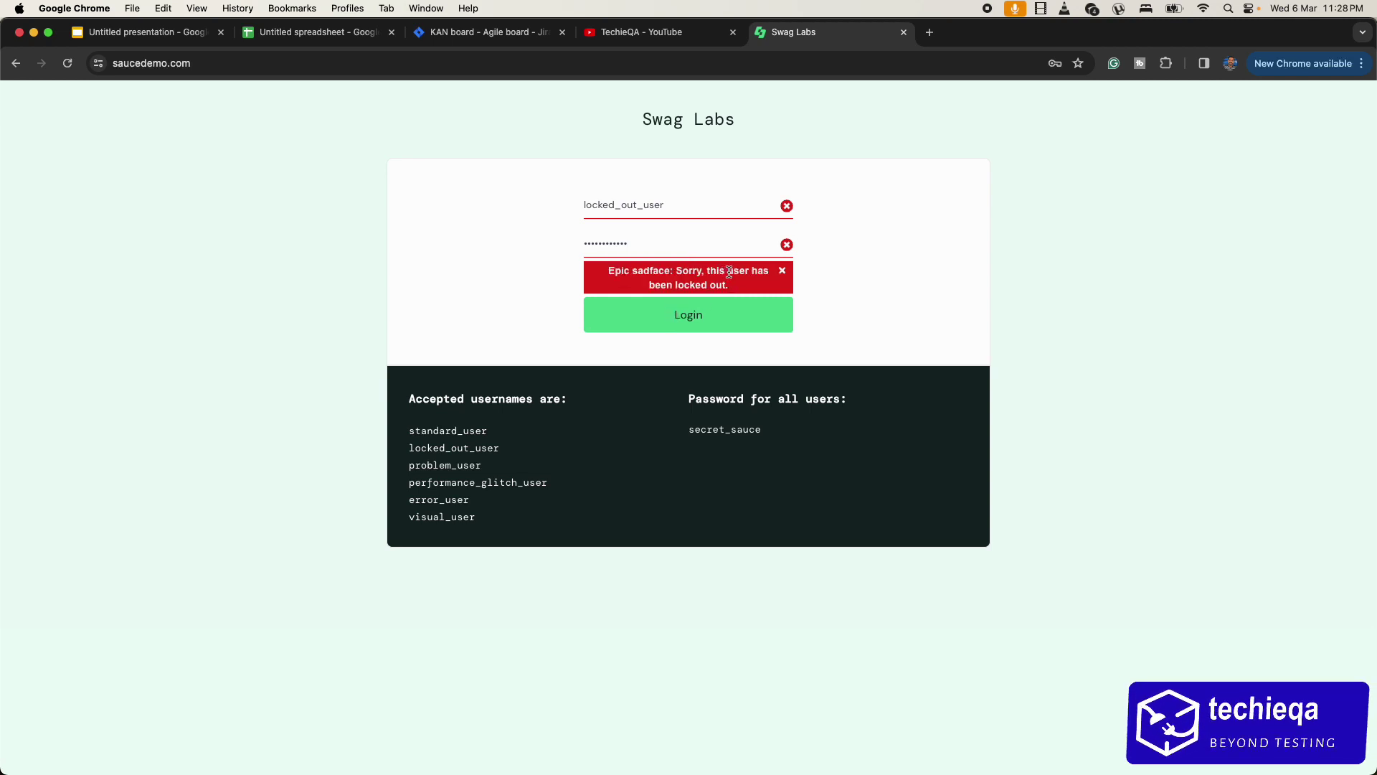
Select the login error message, and copy the username locked_out_user from the login form.
{"action": "left_click_drag", "start_coordinate": [730, 286], "coordinate": [606, 270]}
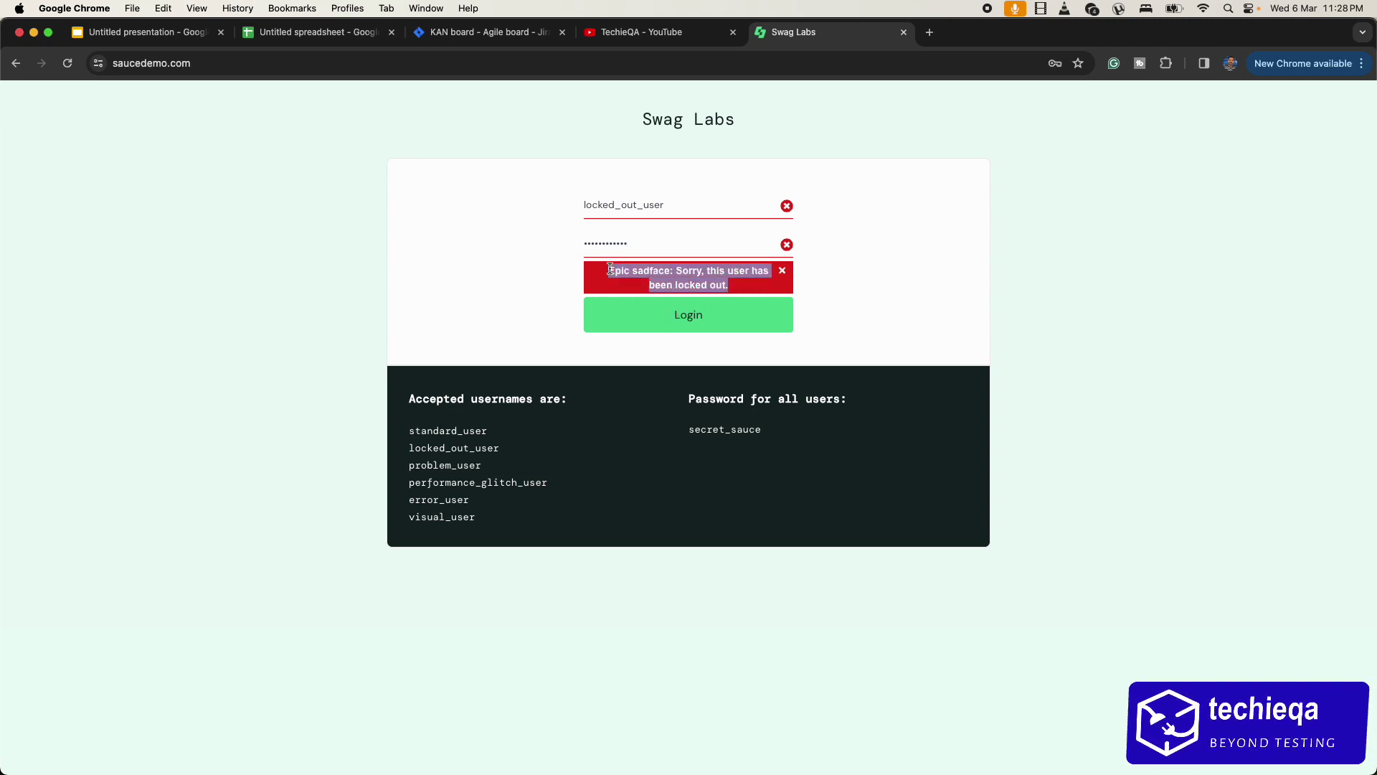
{"action": "left_click_drag", "start_coordinate": [584, 205], "coordinate": [690, 209]}
{"action": "key", "text": "super+c"}
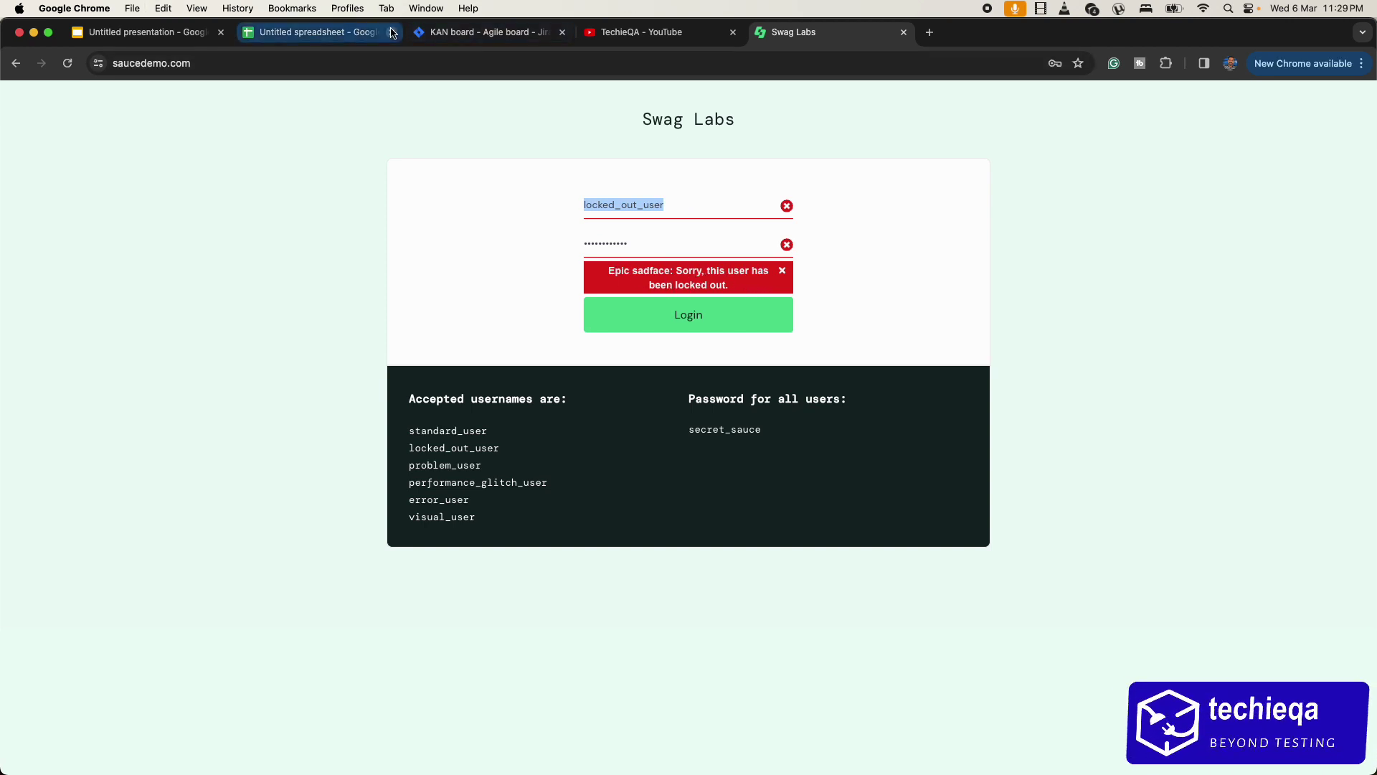
Switch to the Jira board and start a new issue in the My Pricing App project with issue type Bug and status To Do.
{"action": "left_click", "coordinate": [500, 33]}
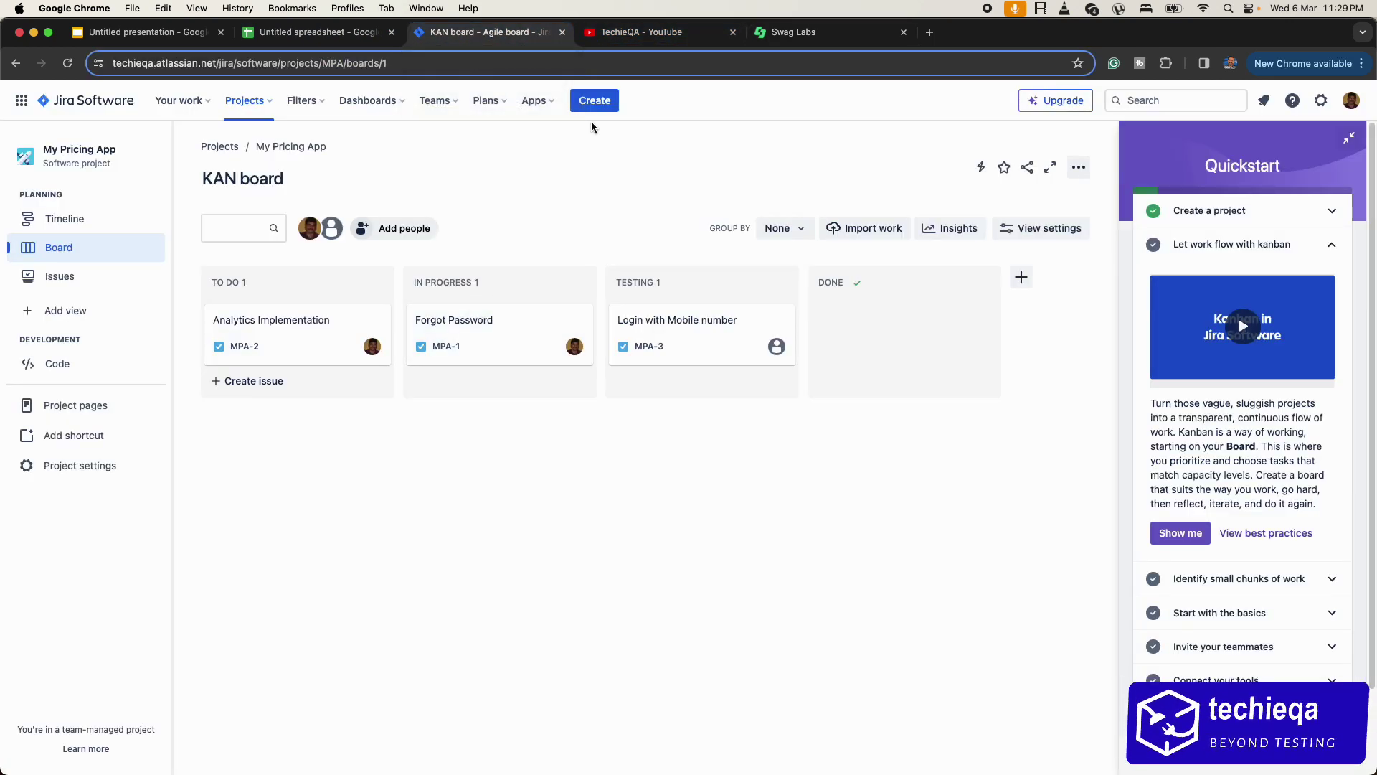
{"action": "left_click", "coordinate": [595, 101]}
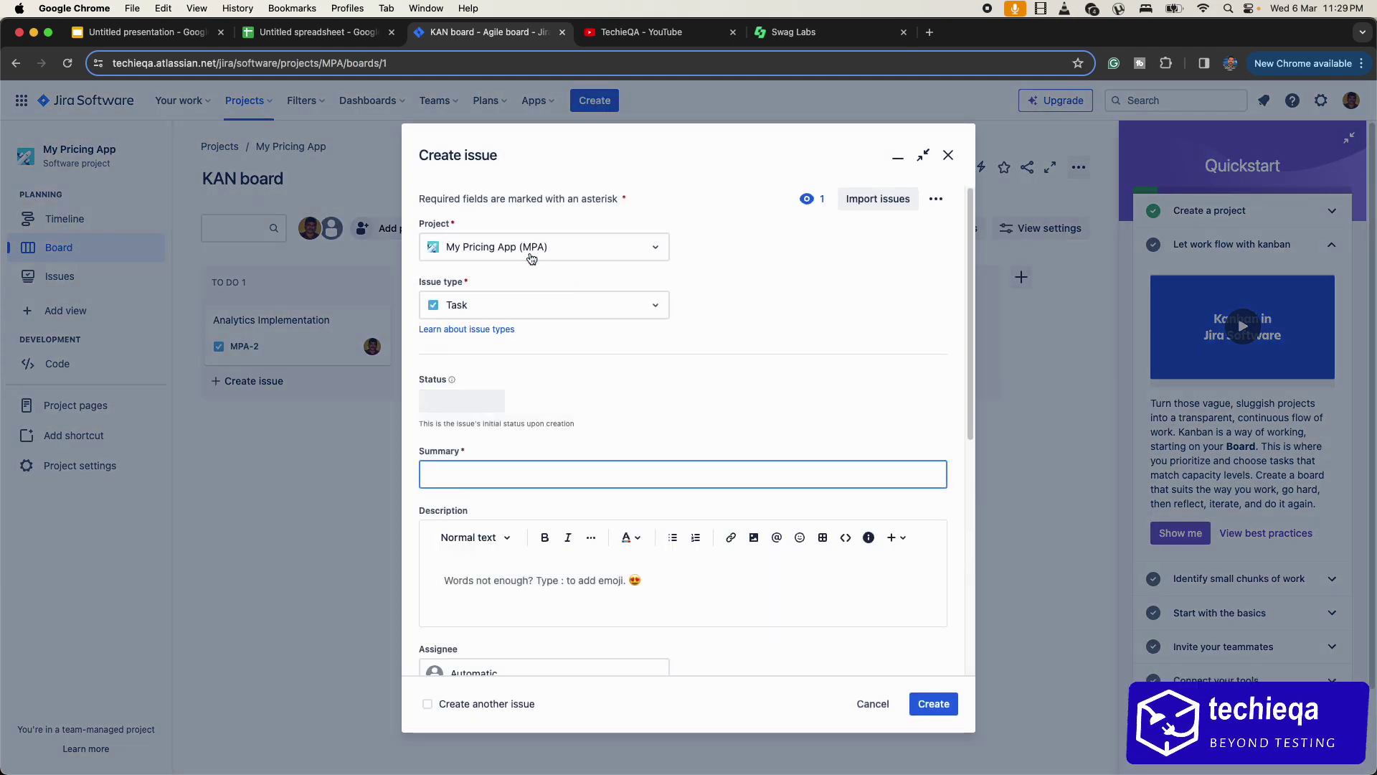
{"action": "left_click", "coordinate": [540, 261]}
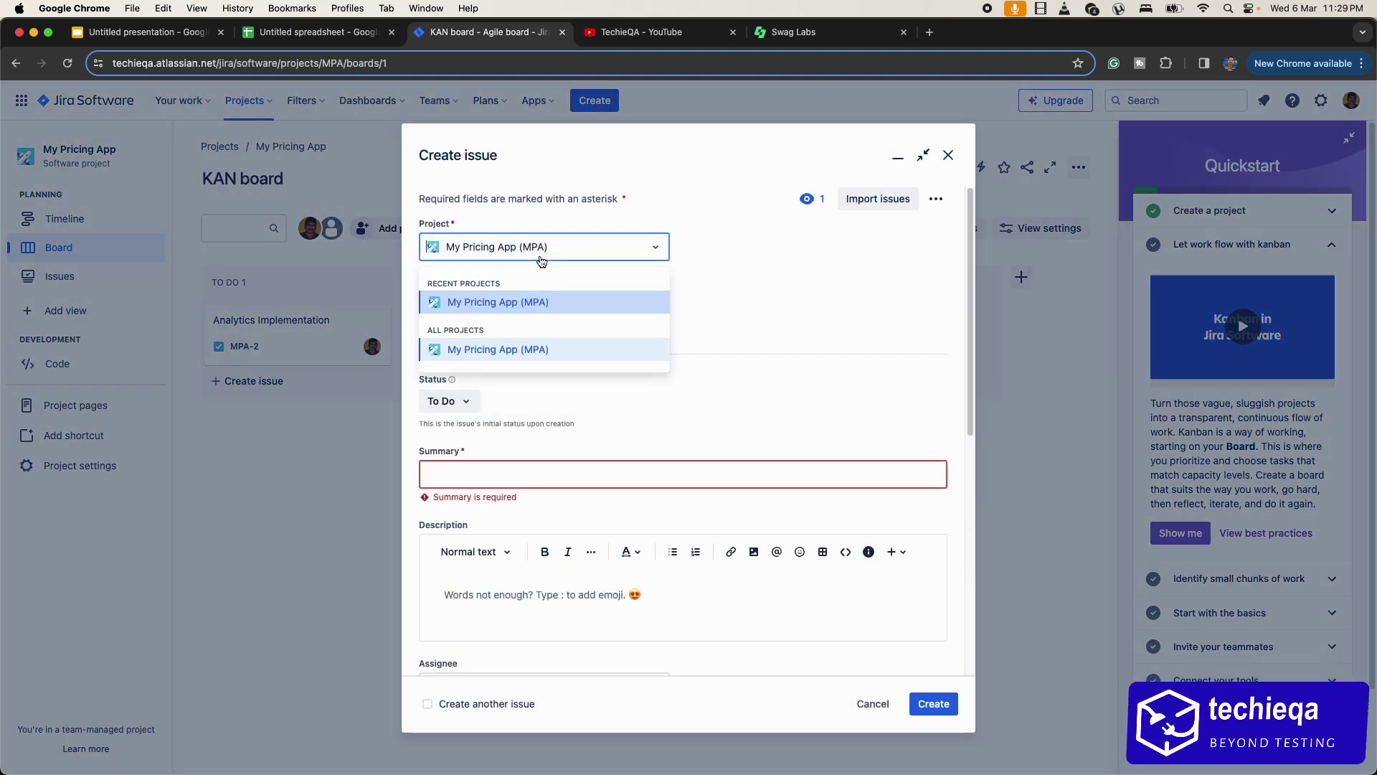
{"action": "left_click", "coordinate": [541, 261]}
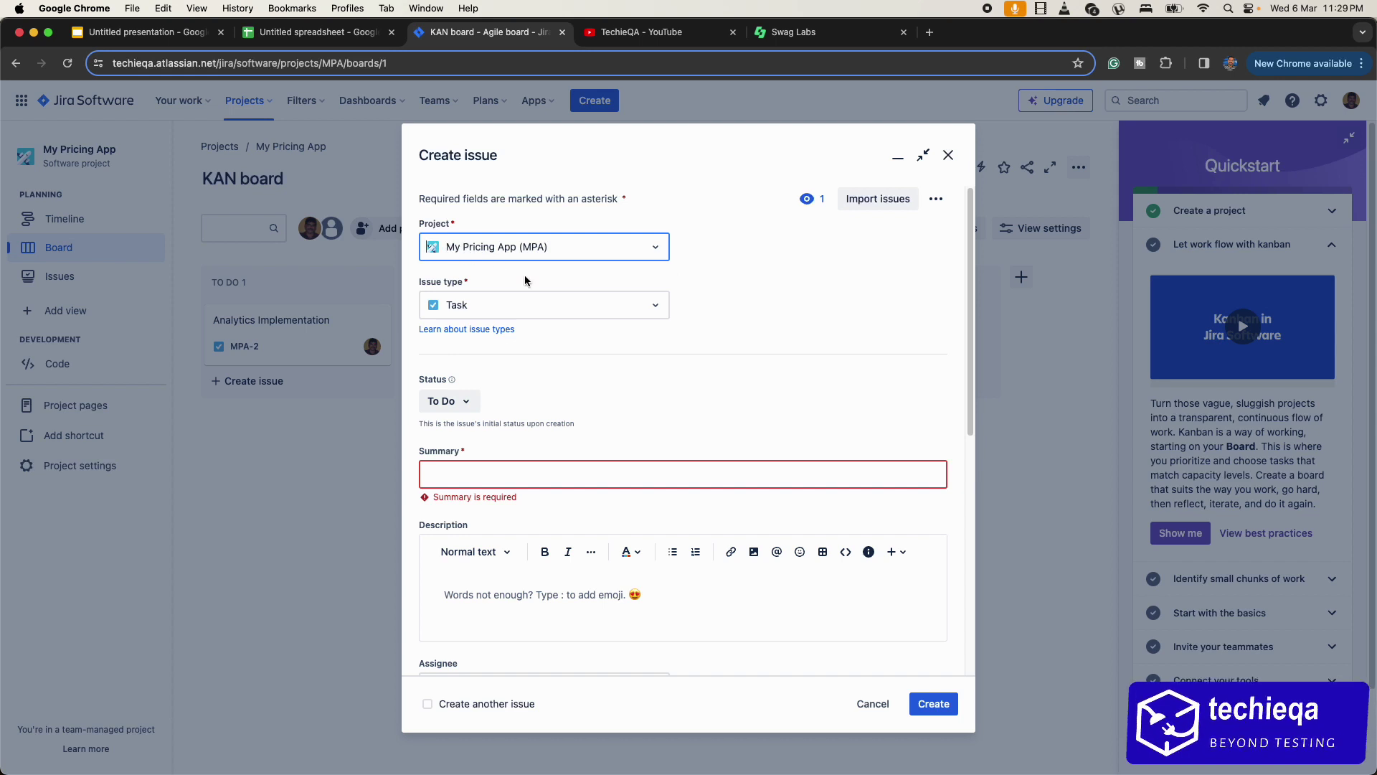
{"action": "left_click", "coordinate": [526, 308]}
{"action": "left_click", "coordinate": [471, 391]}
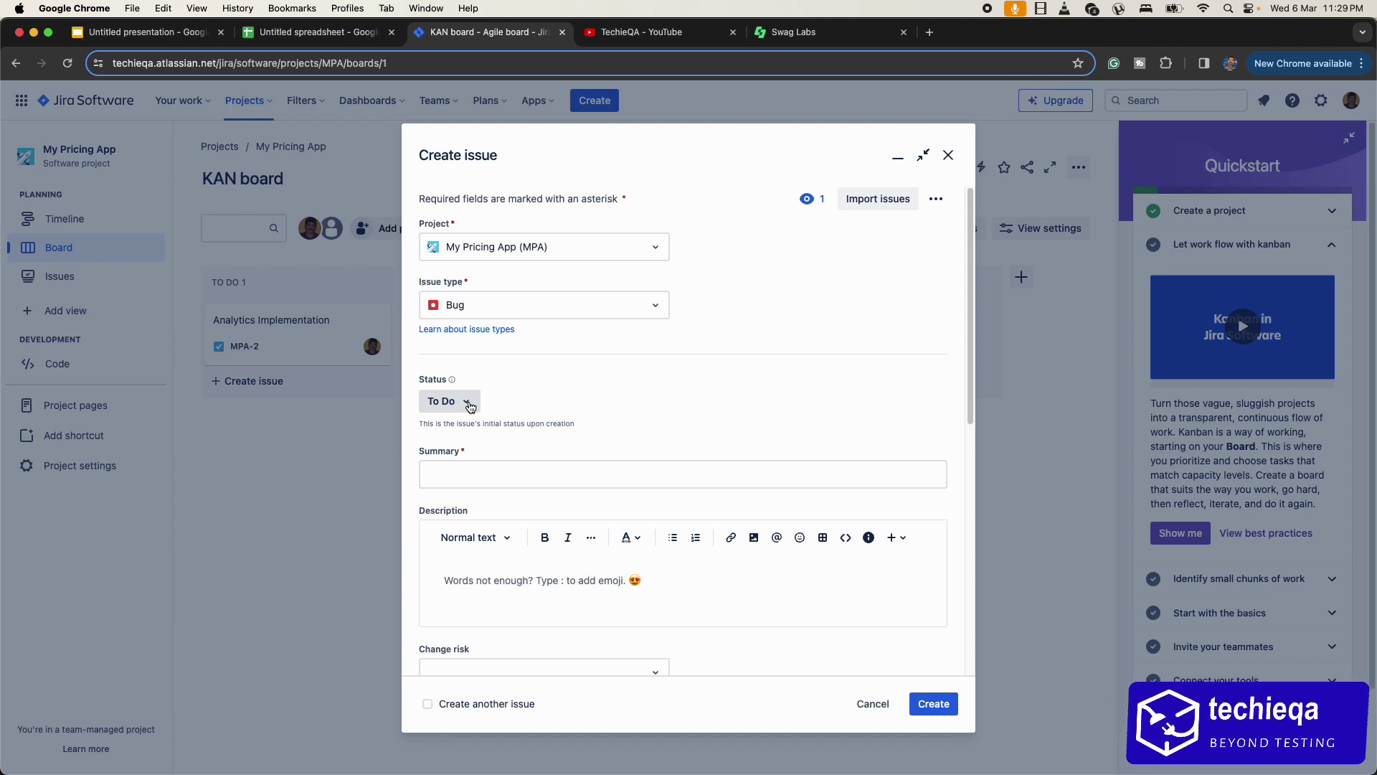
{"action": "left_click", "coordinate": [455, 406]}
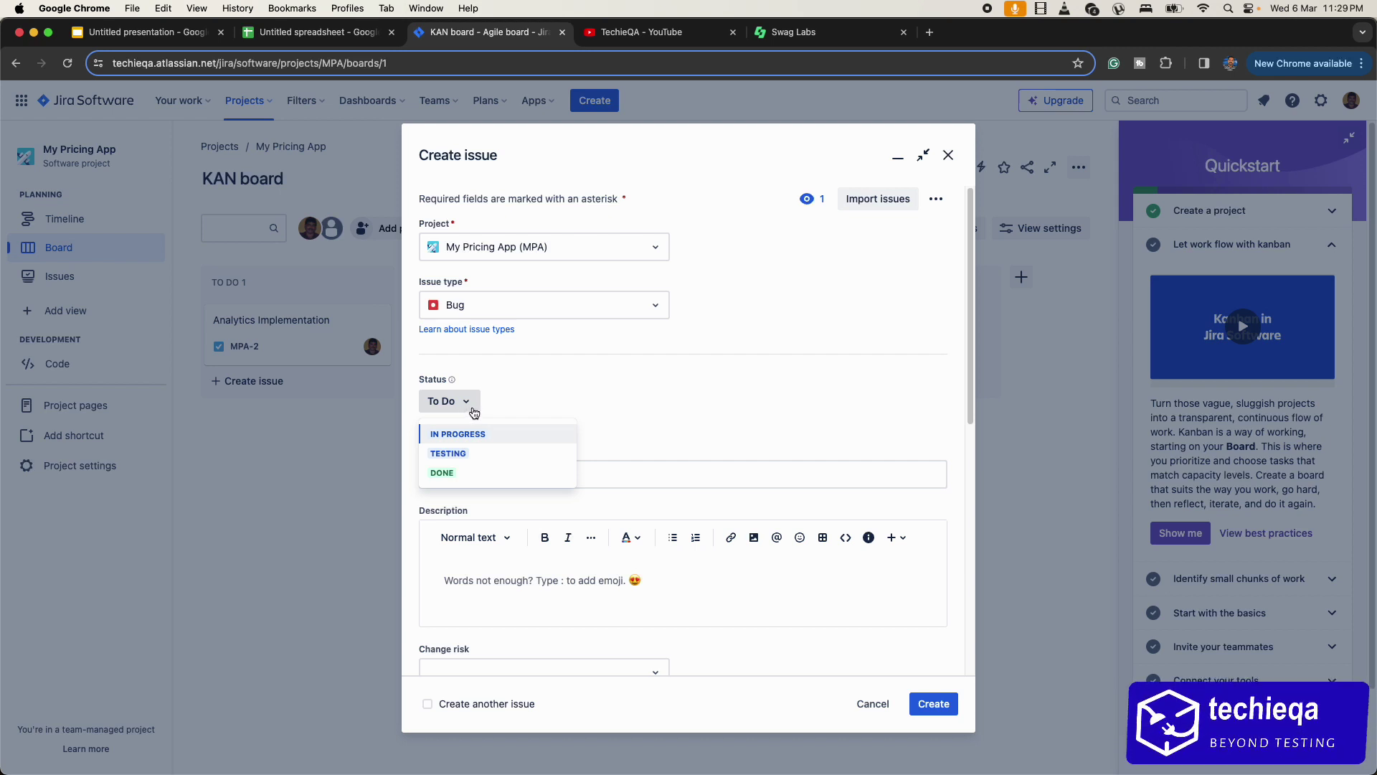
{"action": "left_click", "coordinate": [557, 389]}
Enter the summary Login is failed with user "locked_out_user", pasting the copied username between the quotation marks.
{"action": "left_click", "coordinate": [488, 465]}
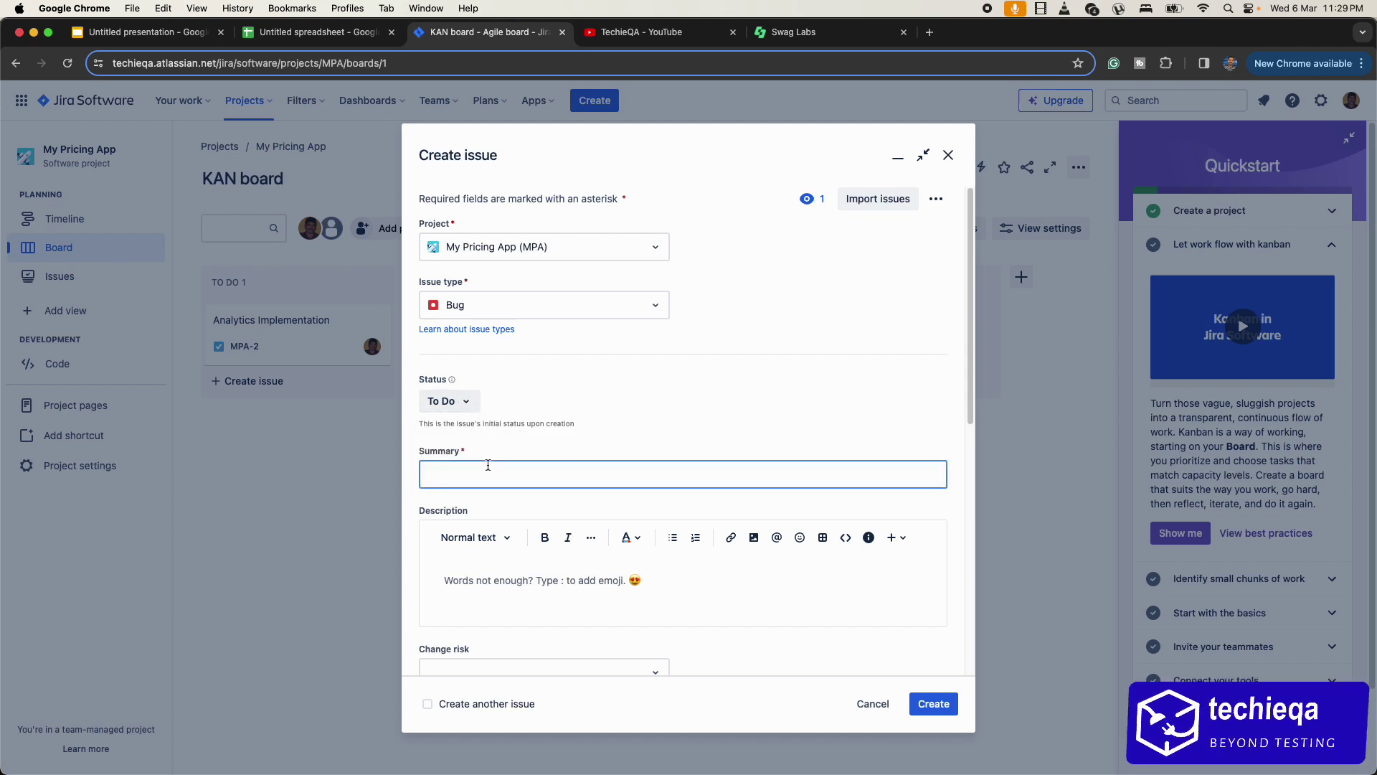
{"action": "type", "text": "Login is failed with user \""}
{"action": "left_click", "coordinate": [793, 32]}
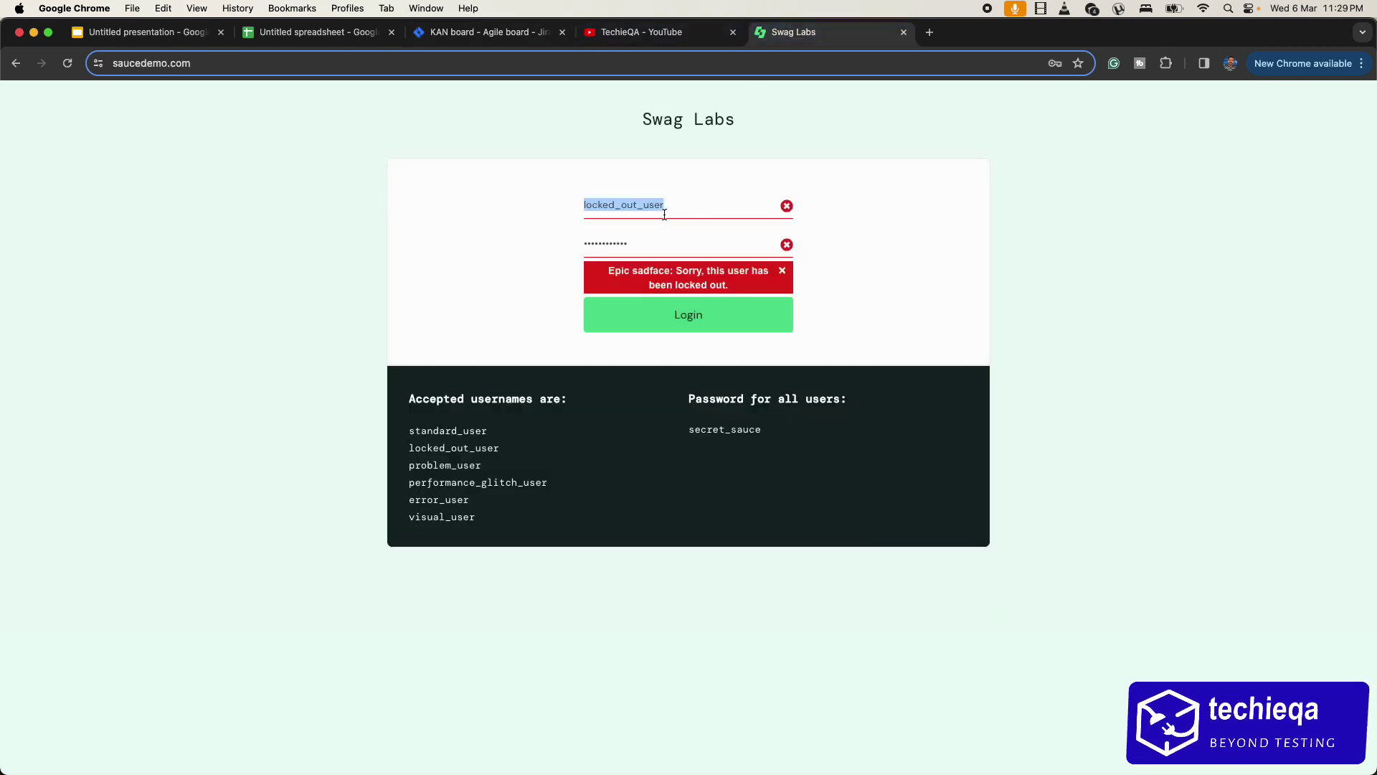
{"action": "left_click", "coordinate": [476, 40]}
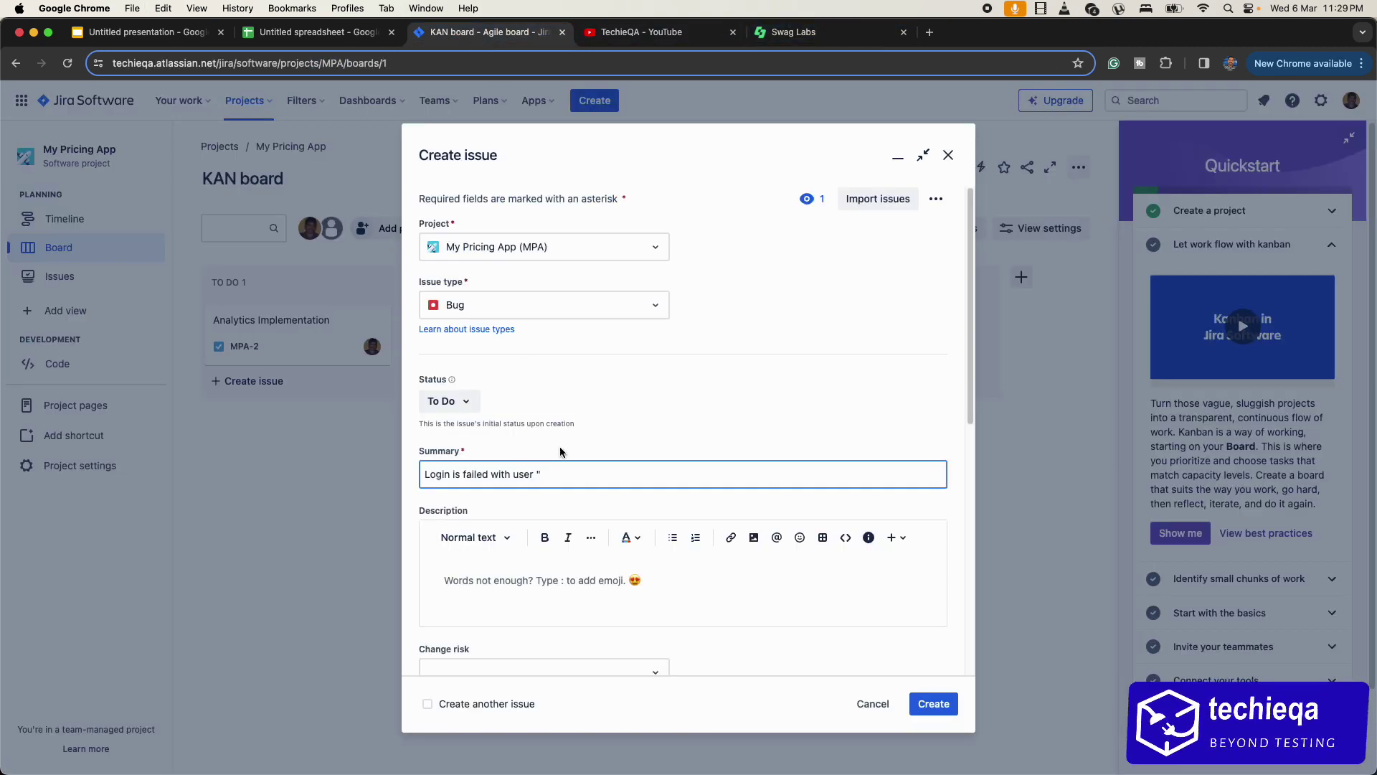
{"action": "type", "text": "er \""}
{"action": "key", "text": "super+v"}
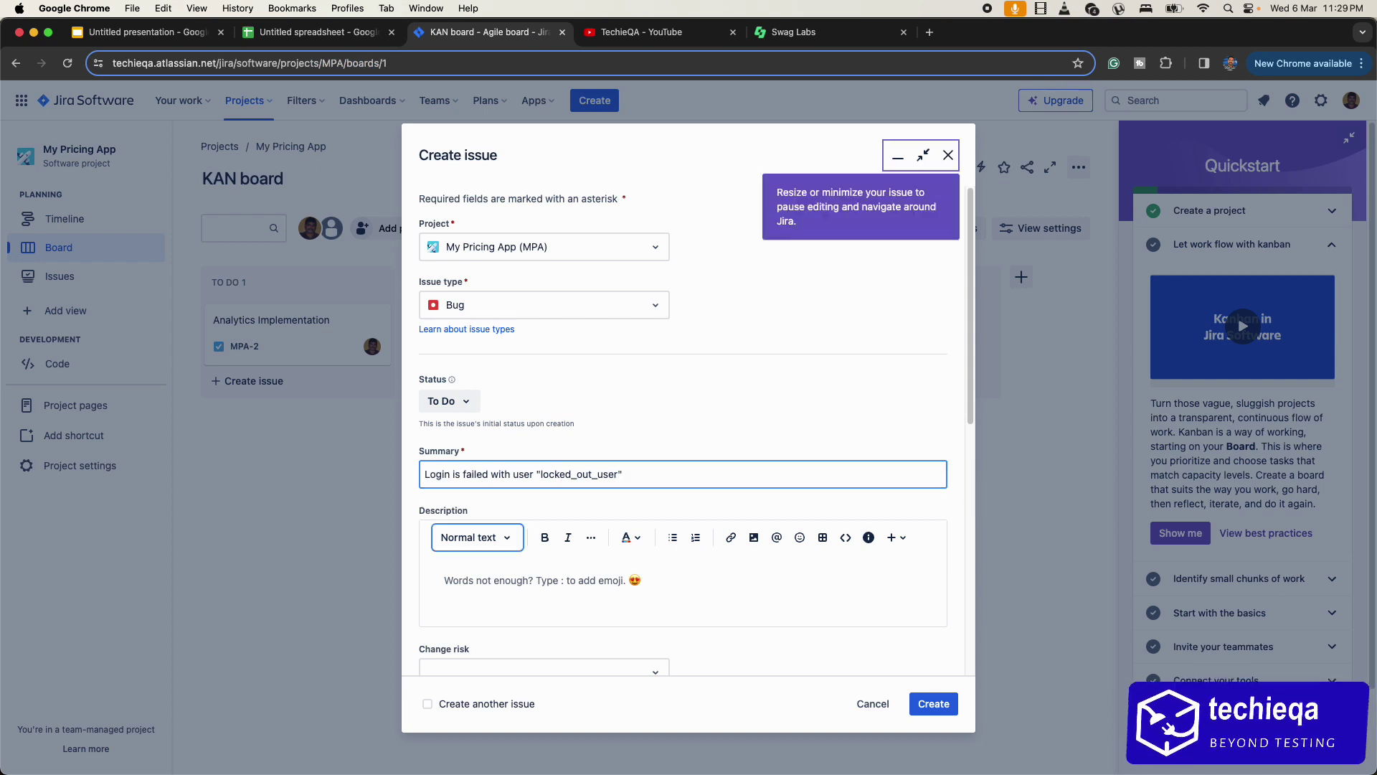
Write "Go to login page" as the first line of the bug's description.
{"action": "left_click", "coordinate": [561, 589]}
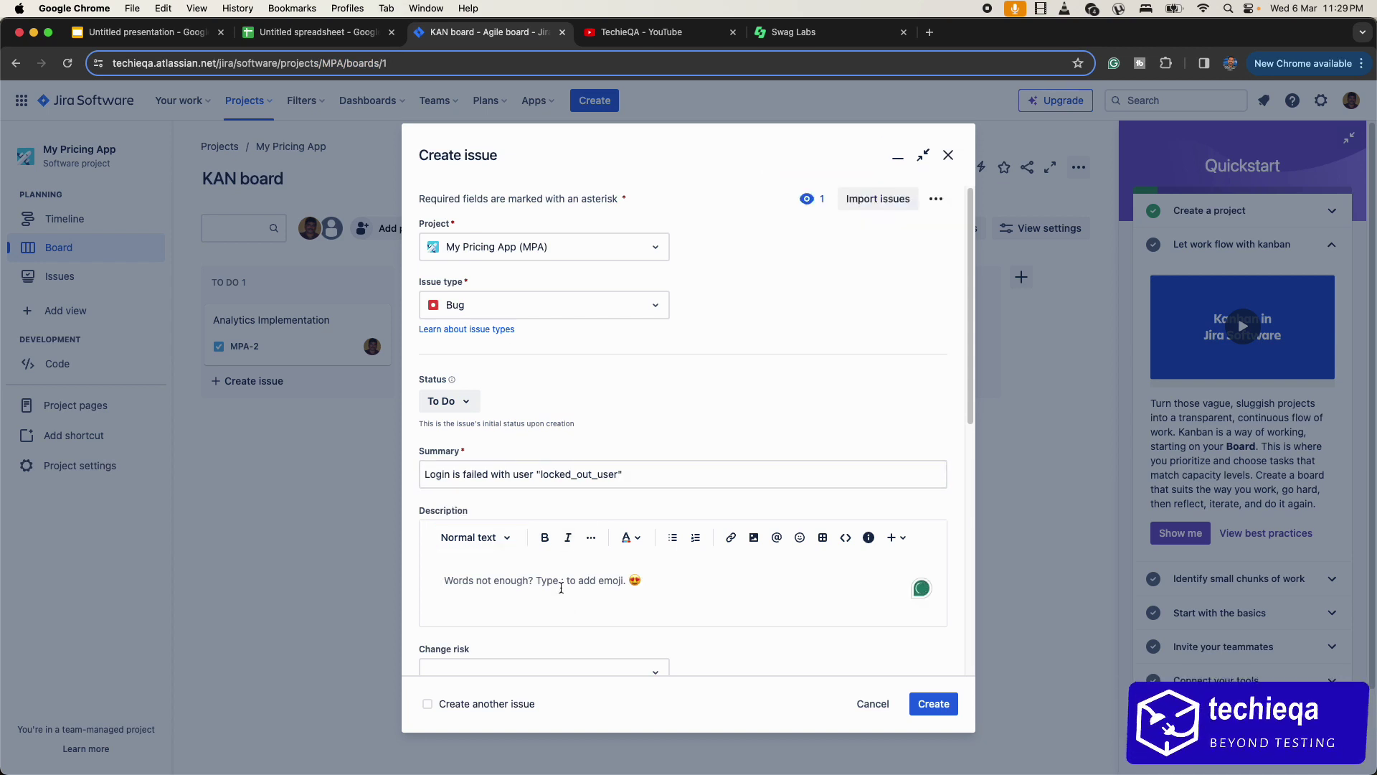
{"action": "type", "text": "Go to log"}
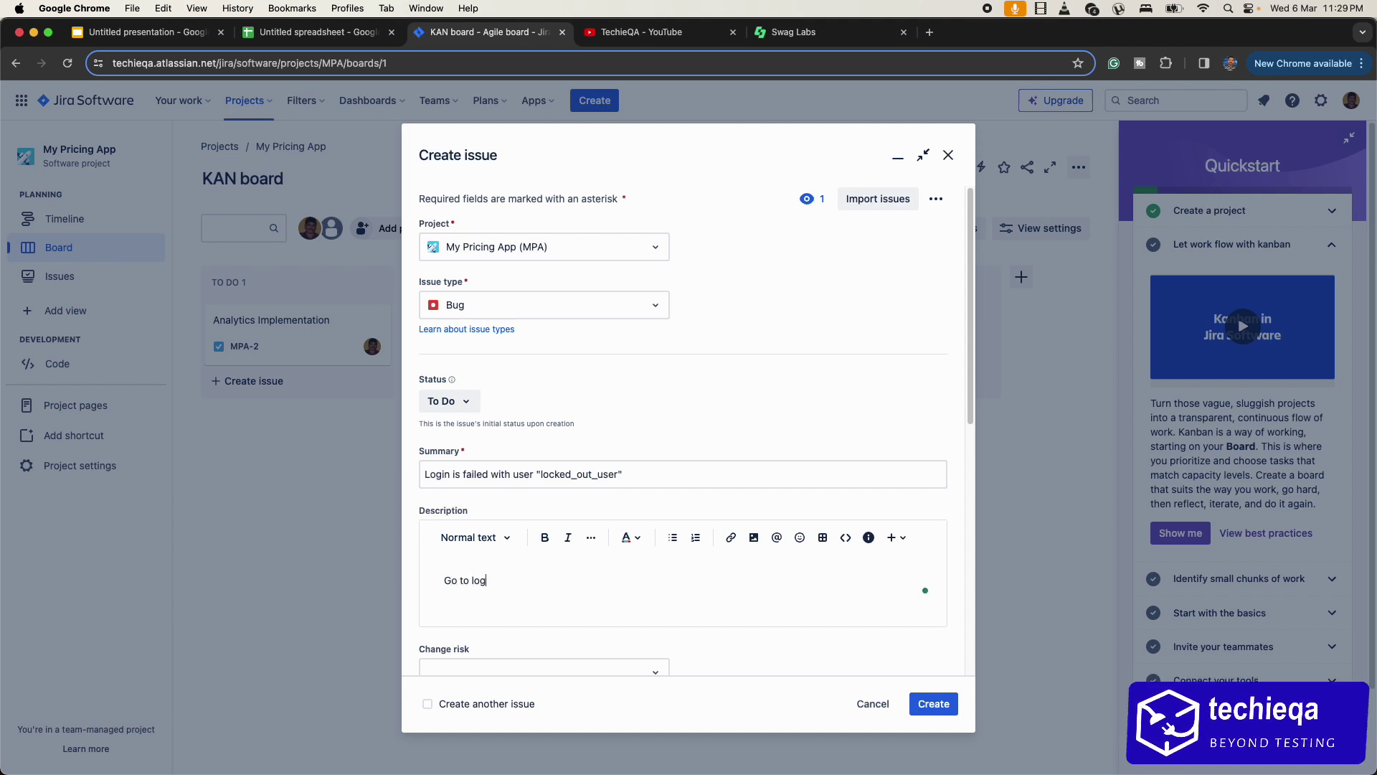
{"action": "type", "text": " login"}
{"action": "key", "text": "BackSpace"}
{"action": "key", "text": "BackSpace"}
{"action": "key", "text": "BackSpace"}
{"action": "key", "text": "BackSpace"}
{"action": "key", "text": "BackSpace"}
{"action": "type", "text": "in page"}
{"action": "key", "text": "Return"}
Add the description line "login with locked_out_user and getting below error", followed by a new line holding an empty pair of quotation marks.
{"action": "type", "text": "login with"}
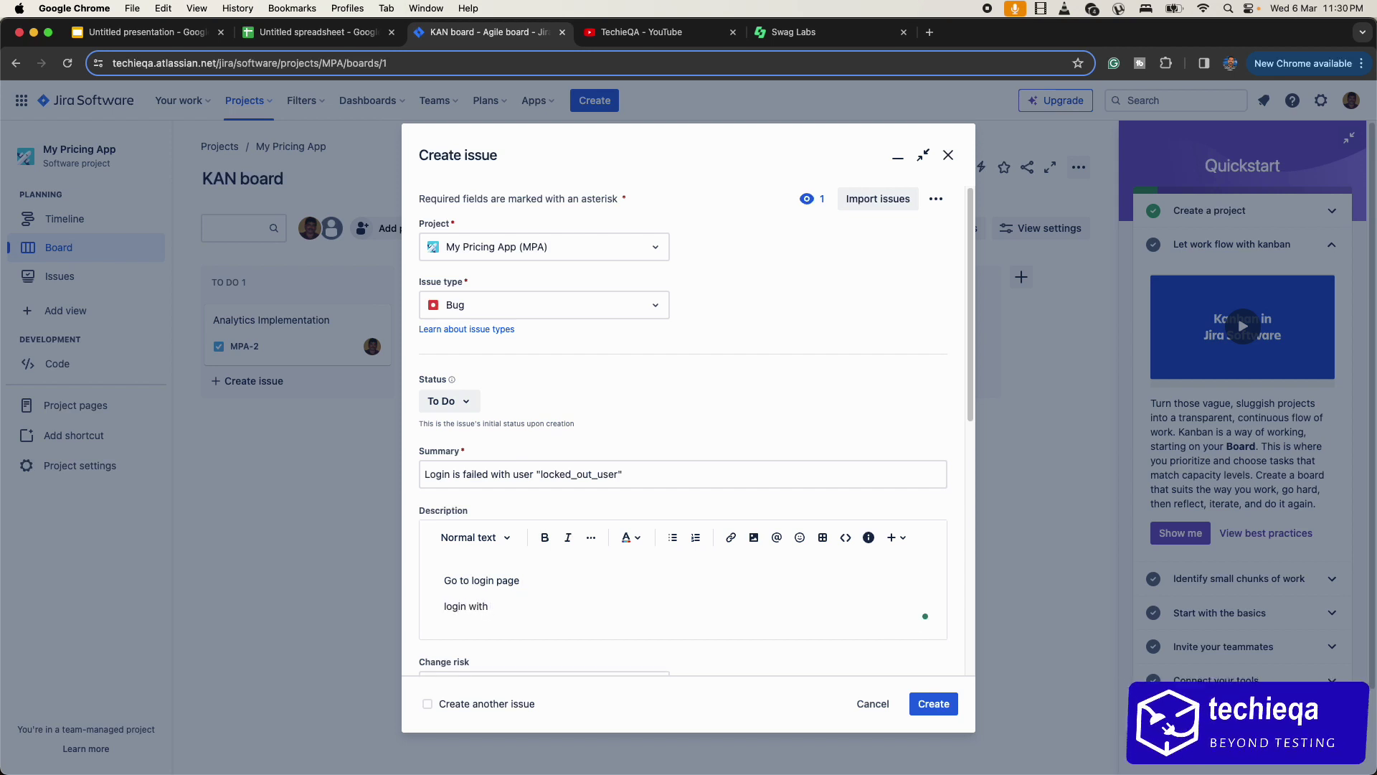
{"action": "key", "text": "super+v"}
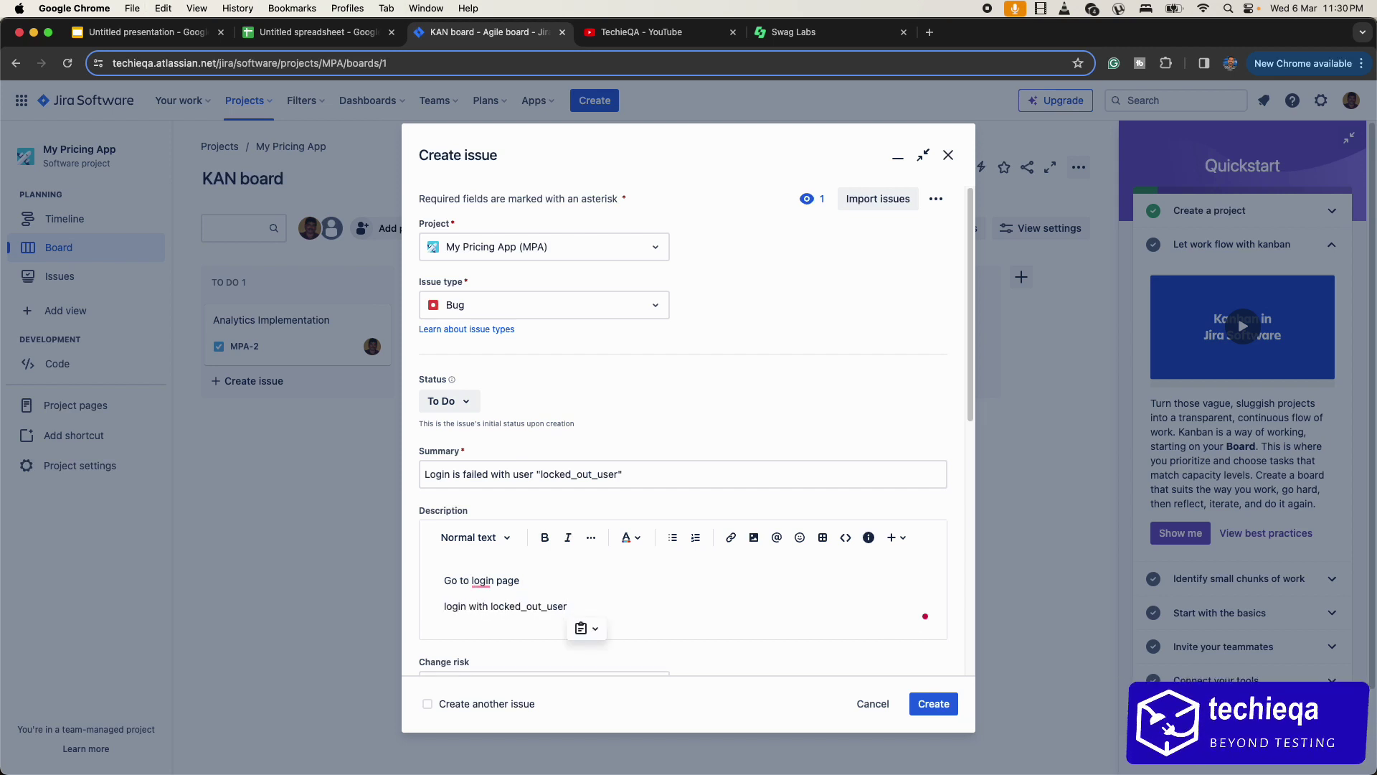
{"action": "type", "text": "and getting error"}
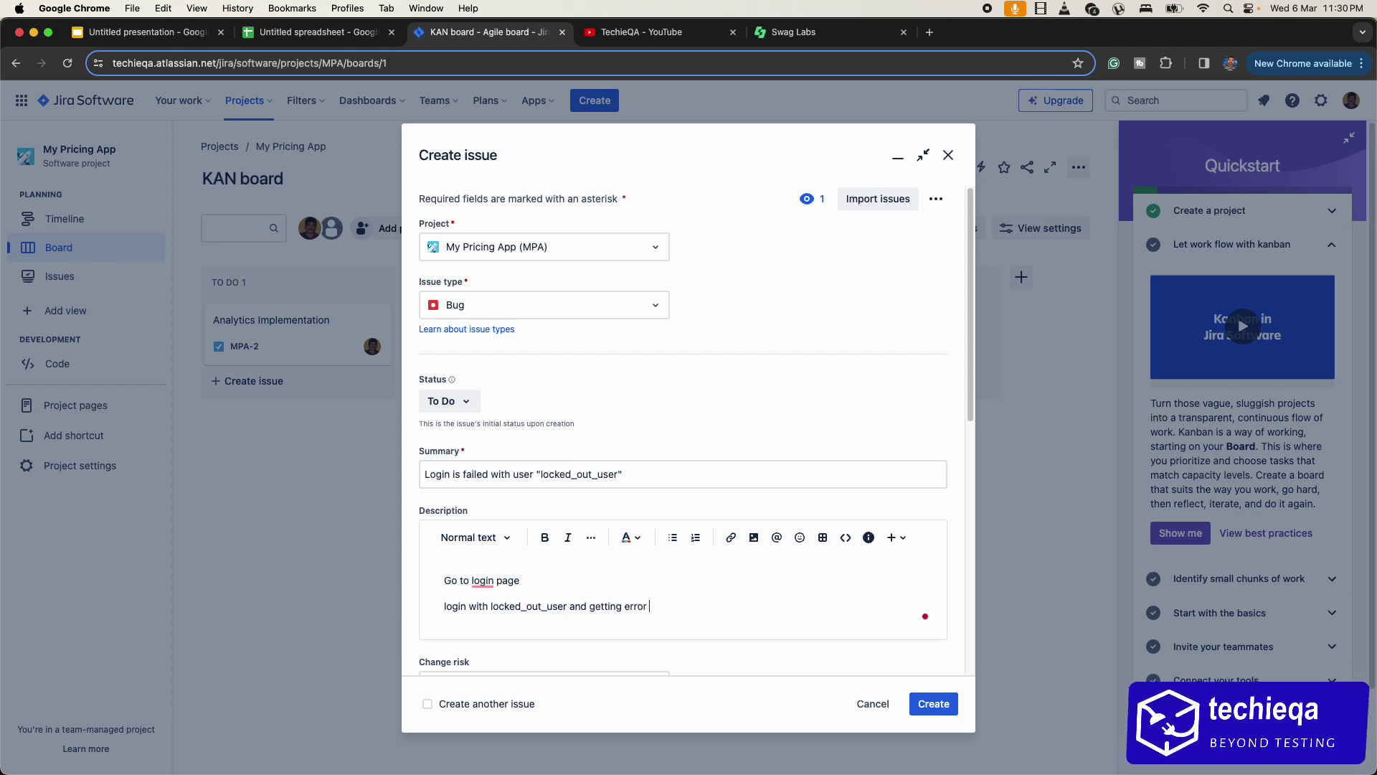
{"action": "type", "text": " below"}
{"action": "key", "text": "BackSpace"}
{"action": "key", "text": "BackSpace"}
{"action": "key", "text": "BackSpace"}
{"action": "key", "text": "BackSpace"}
{"action": "key", "text": "BackSpace"}
{"action": "key", "text": "BackSpace"}
{"action": "key", "text": "BackSpace"}
{"action": "key", "text": "BackSpace"}
{"action": "key", "text": "BackSpace"}
{"action": "type", "text": "below error"}
{"action": "key", "text": "Return"}
{"action": "type", "text": "\"\""}
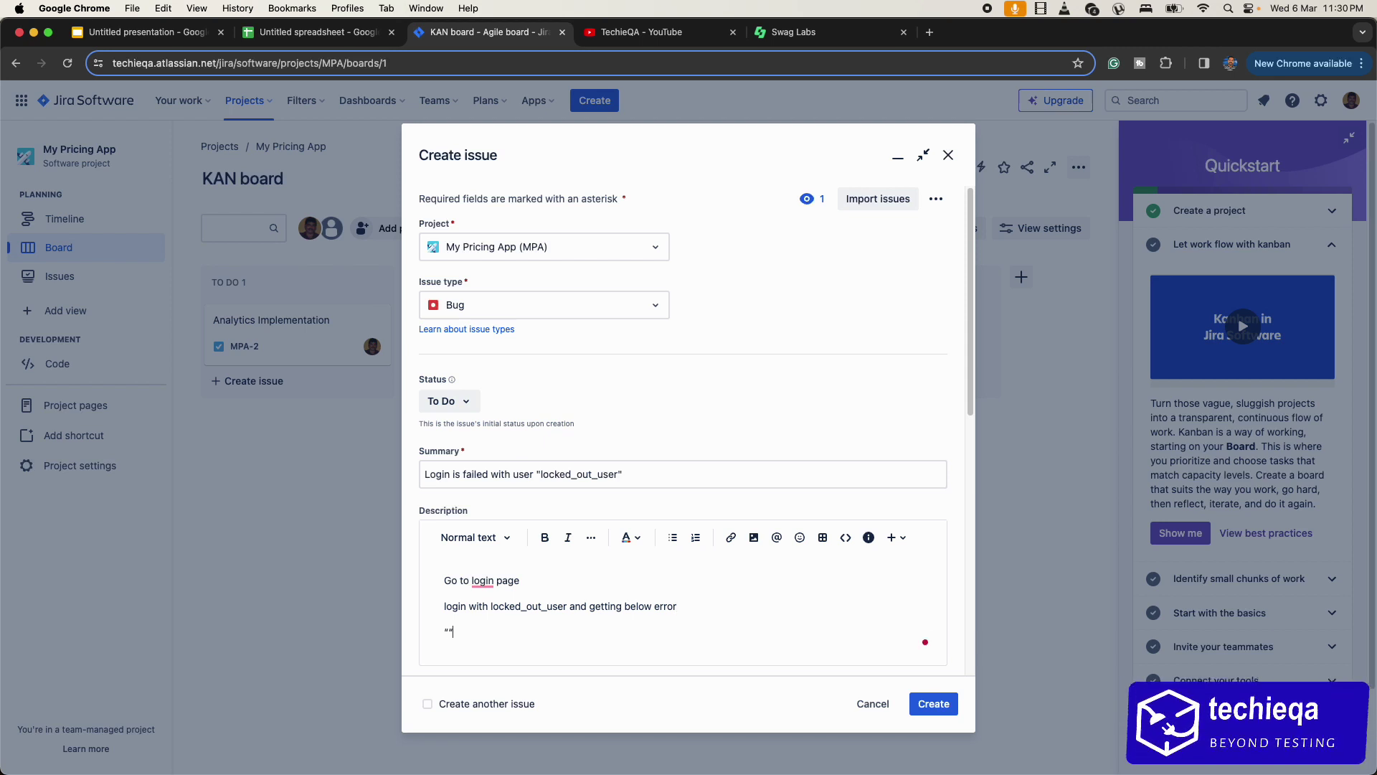
Copy the full login error message from the Swag Labs page and paste it between the quotation marks in the Jira description.
{"action": "left_click", "coordinate": [793, 32]}
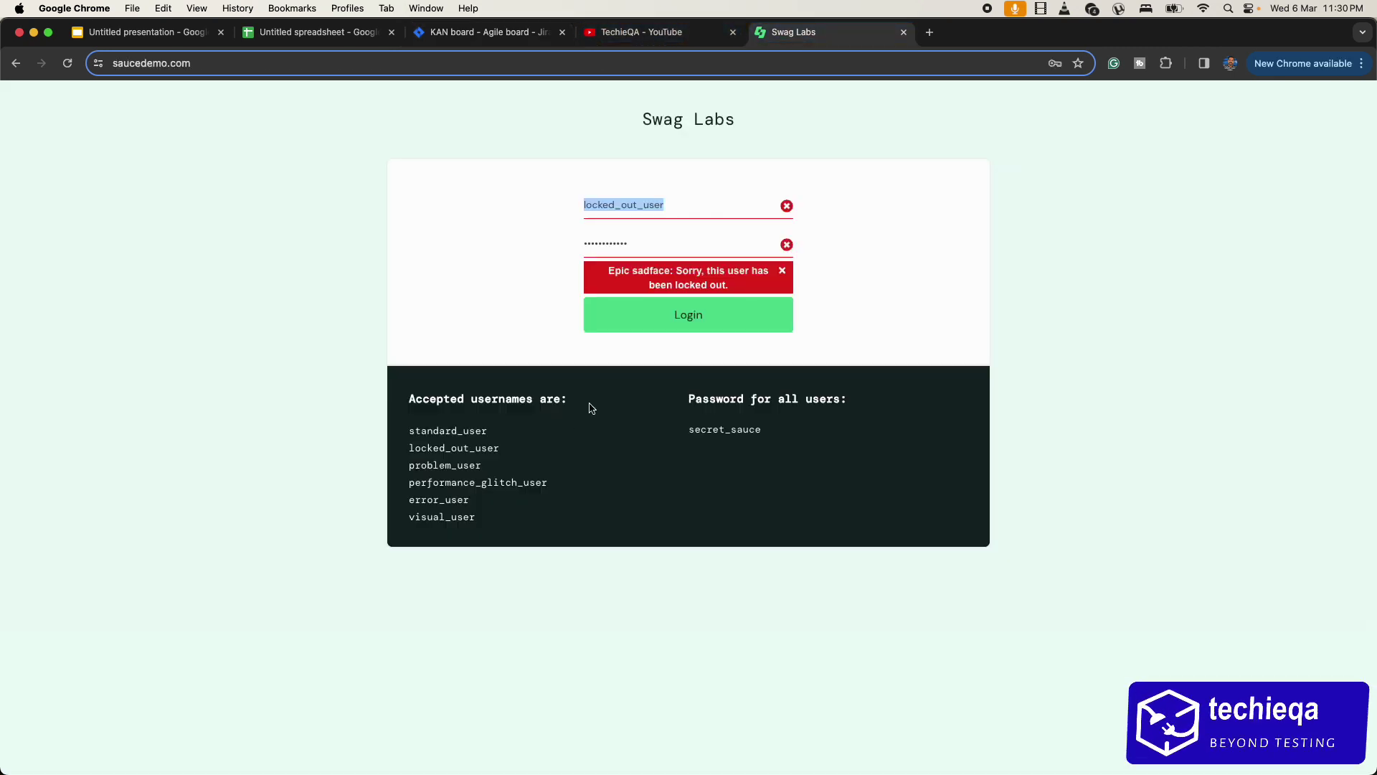
{"action": "left_click_drag", "start_coordinate": [609, 270], "coordinate": [729, 285]}
{"action": "key", "text": "super+c"}
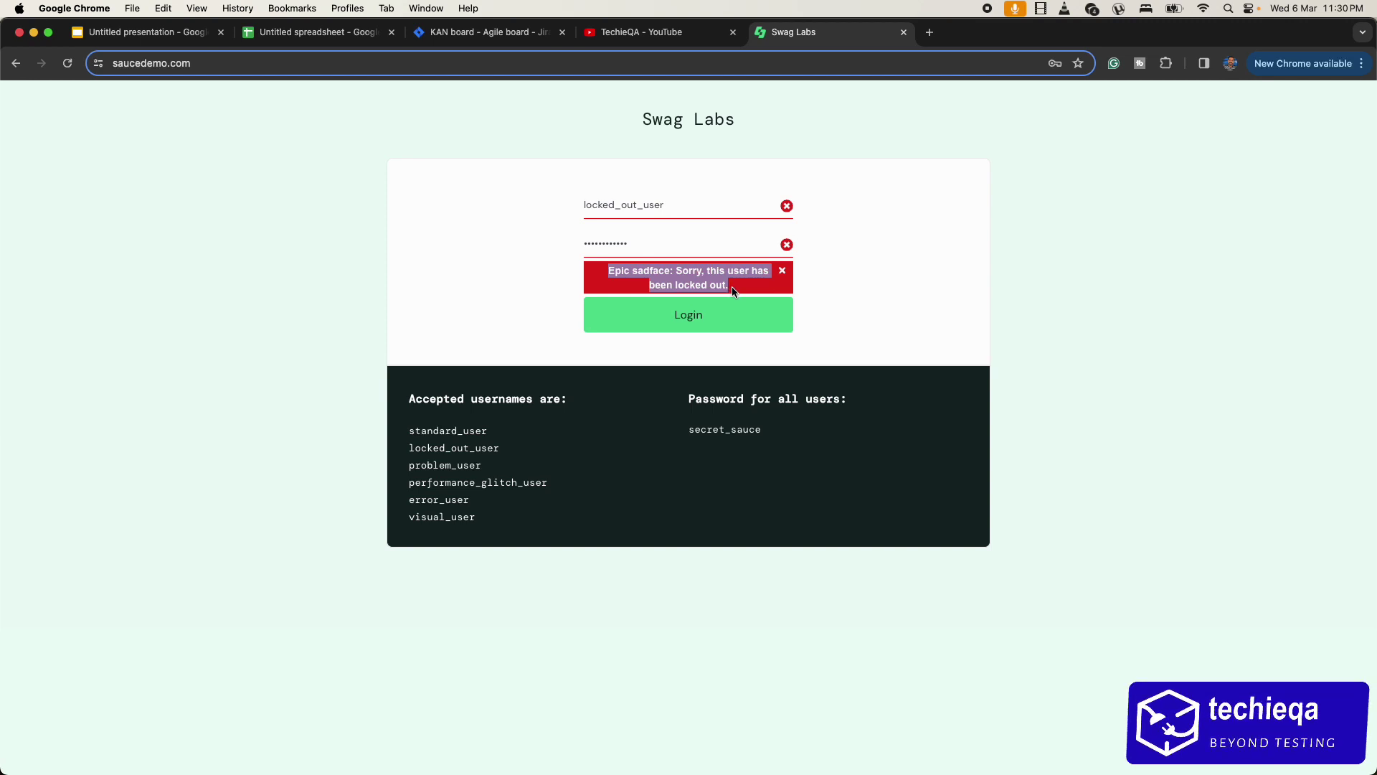
{"action": "left_click", "coordinate": [488, 32]}
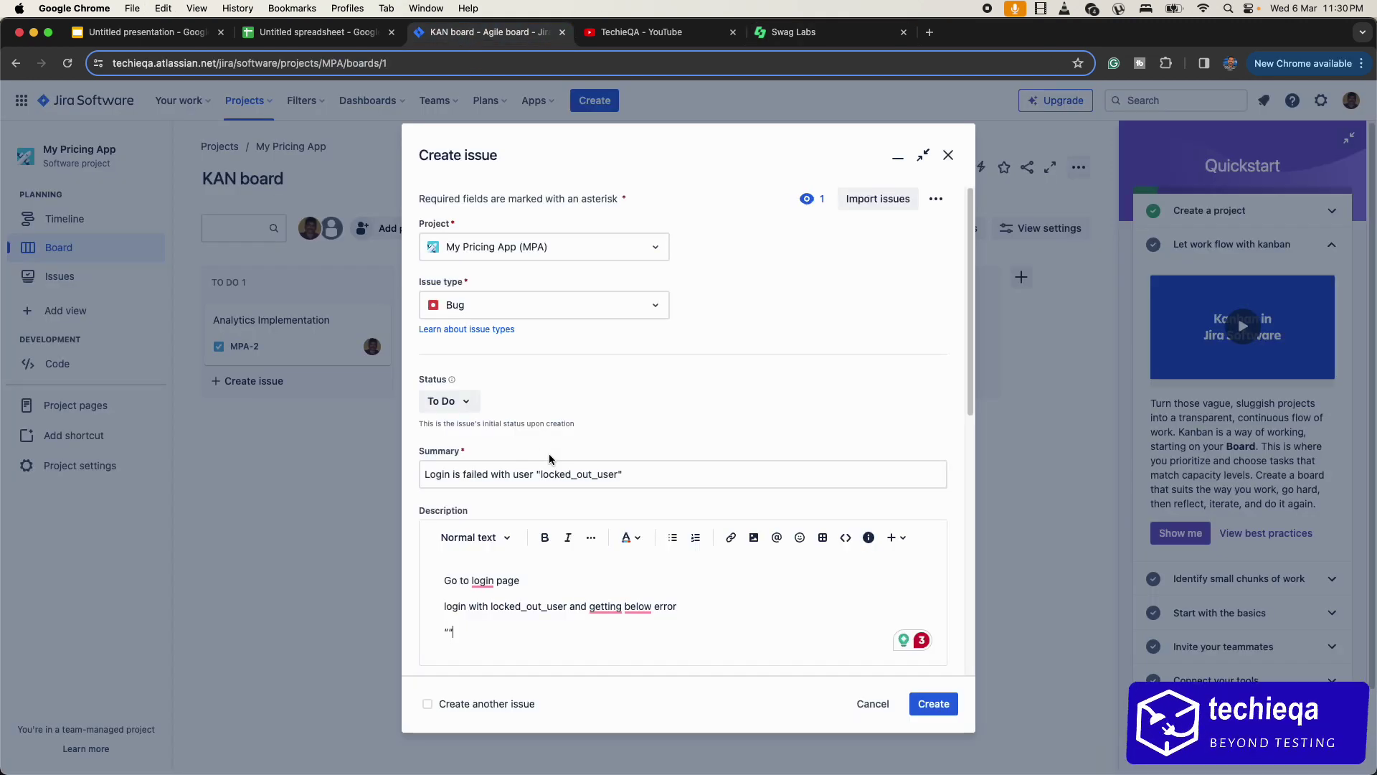
{"action": "left_click", "coordinate": [449, 631]}
{"action": "key", "text": "super+v"}
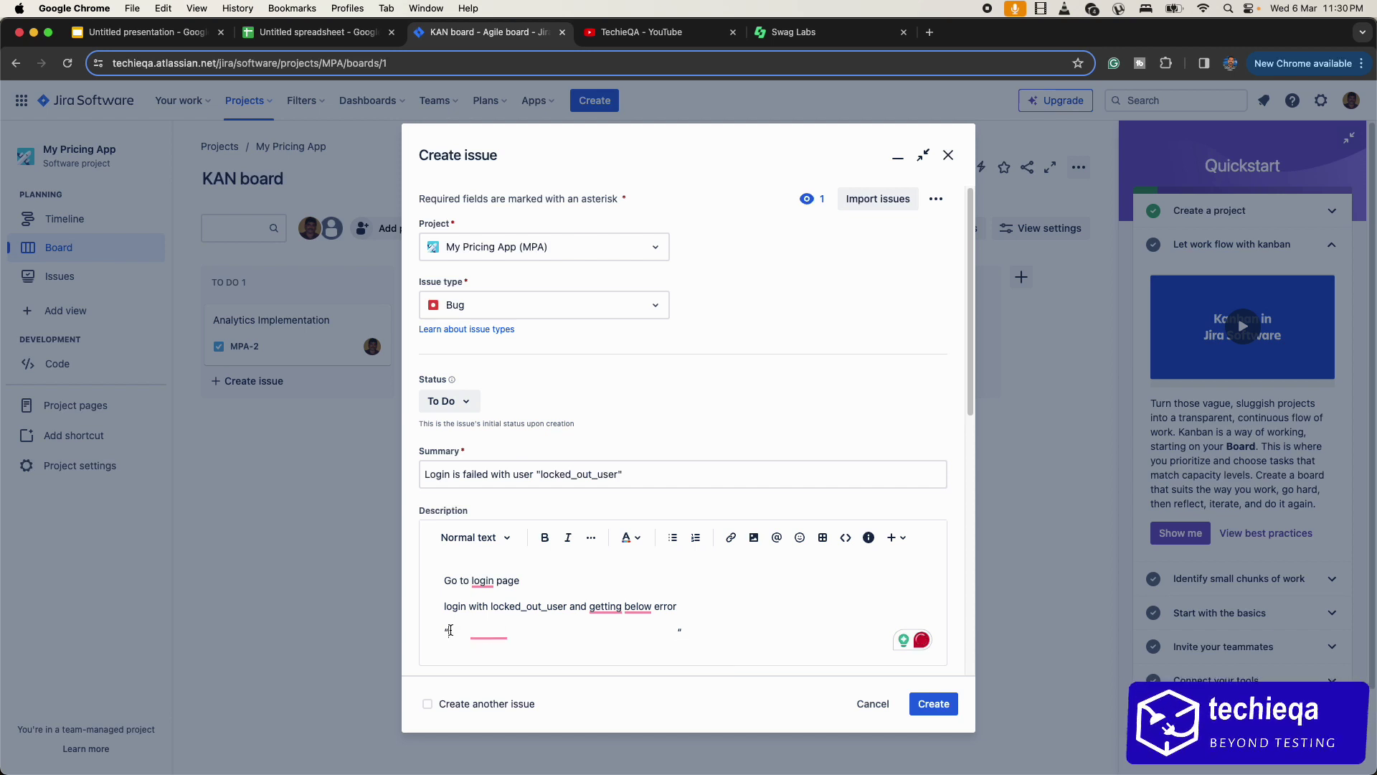
Format the quoted error message in the description with the darkest text colour and bold.
{"action": "left_click_drag", "start_coordinate": [449, 631], "coordinate": [680, 634]}
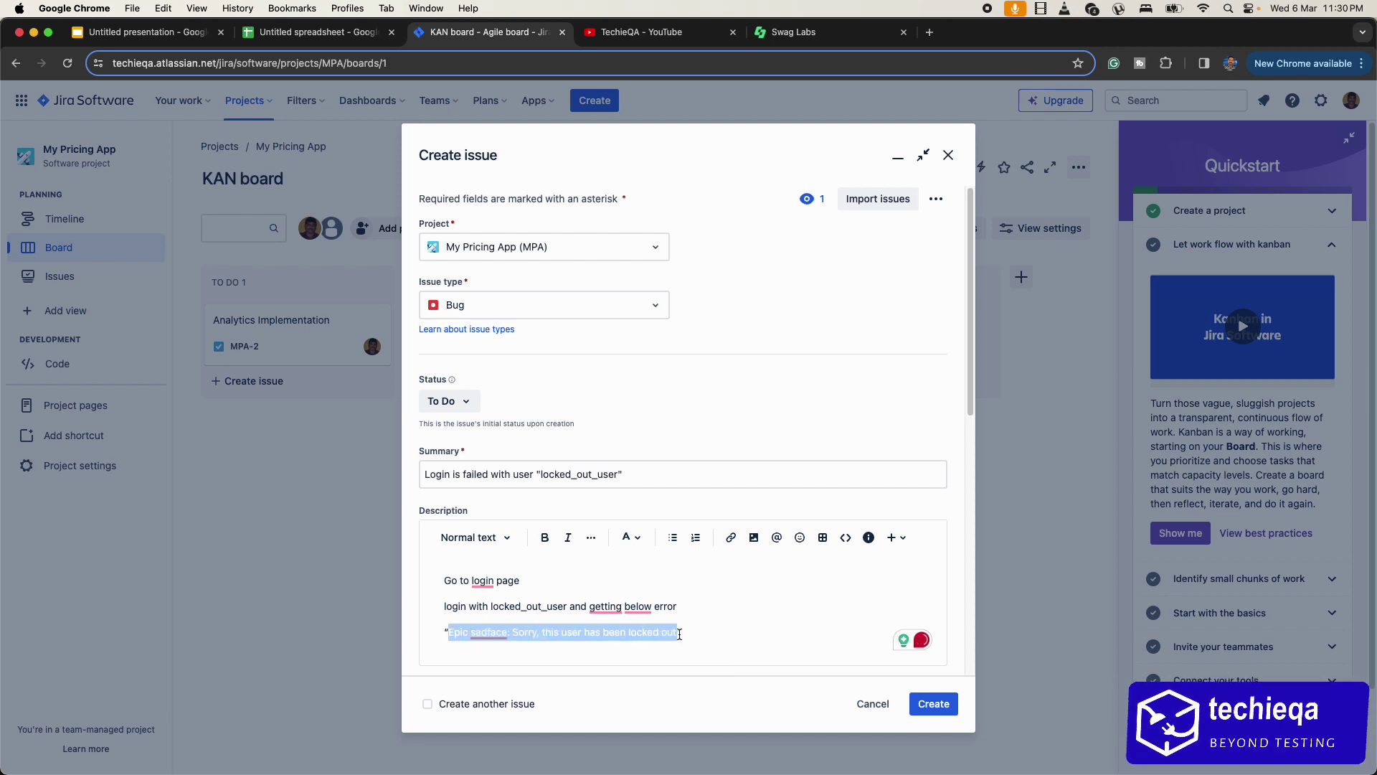
{"action": "left_click", "coordinate": [629, 538]}
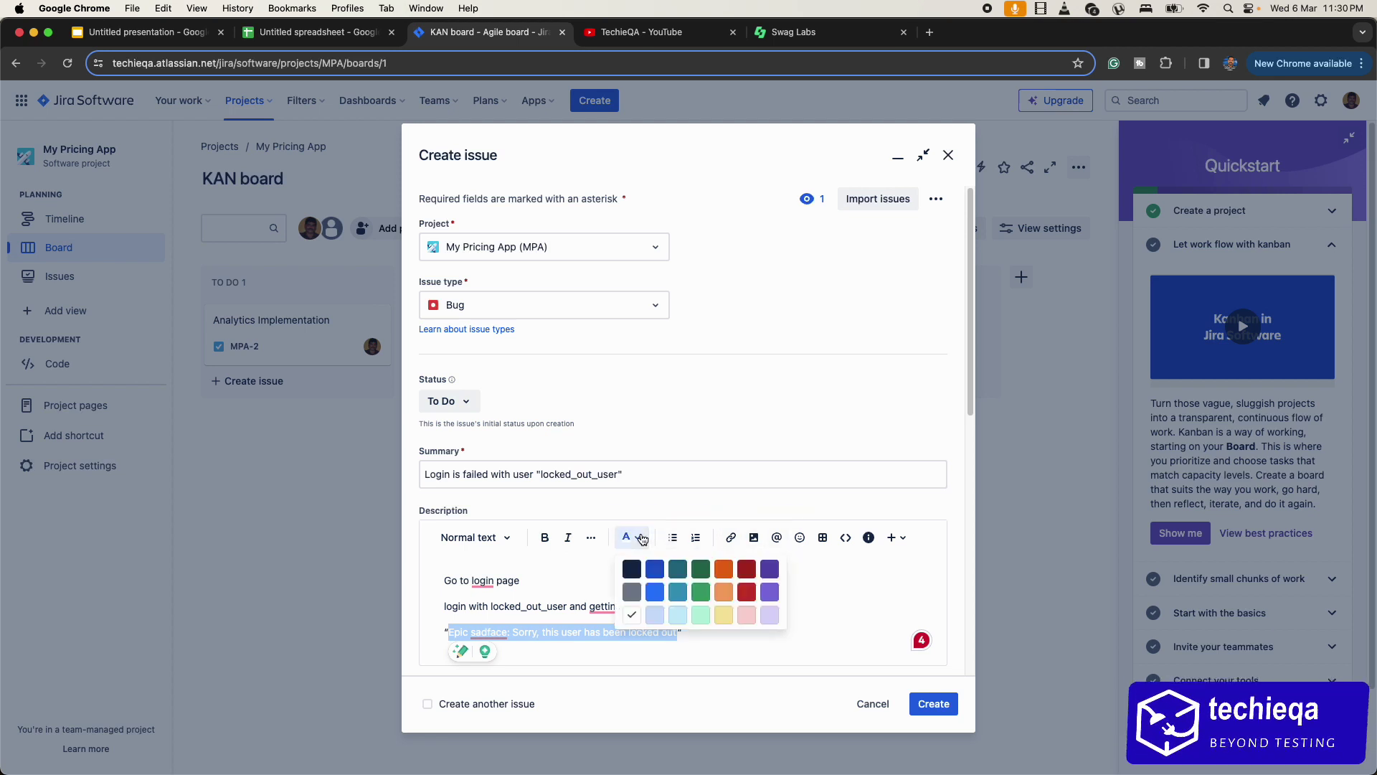
{"action": "left_click", "coordinate": [634, 572]}
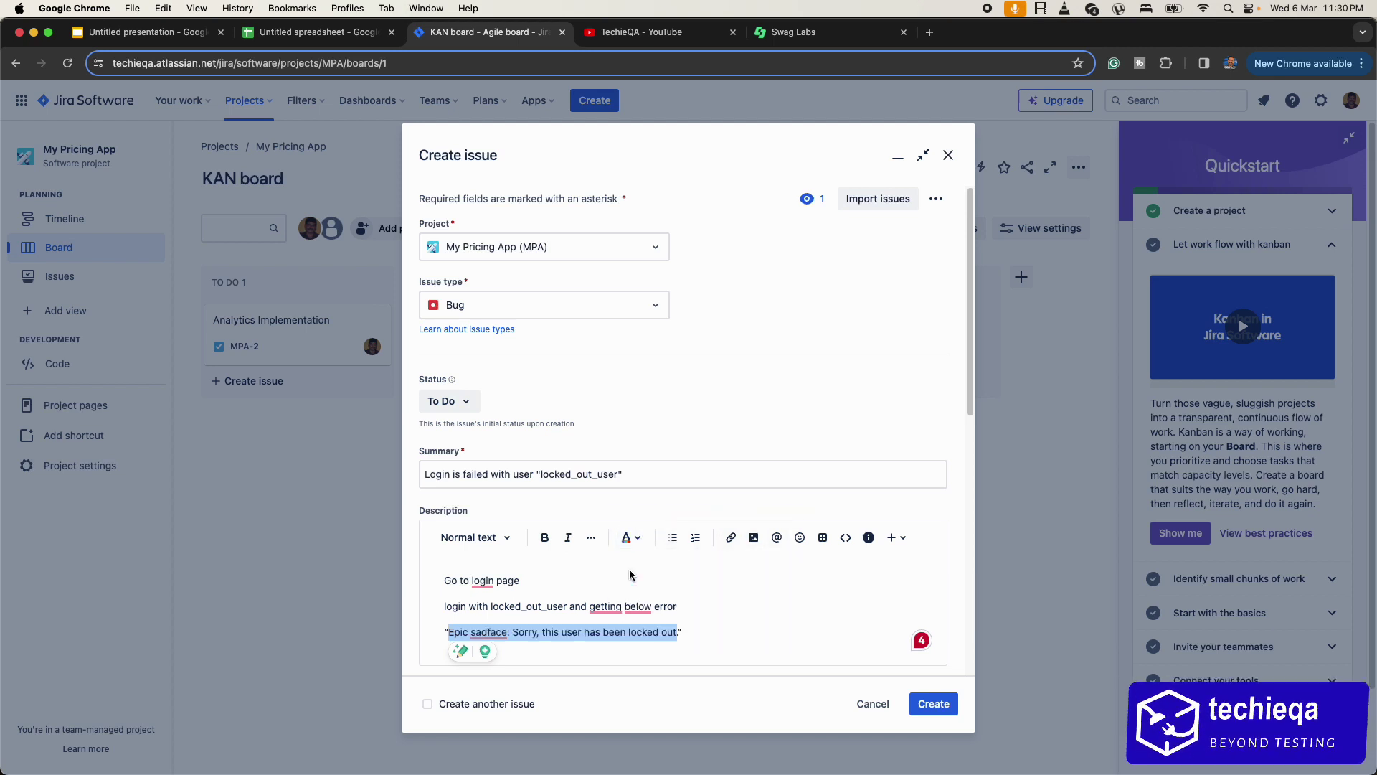
{"action": "left_click", "coordinate": [544, 537]}
{"action": "left_click", "coordinate": [701, 632]}
Turn the three description lines into a bulleted list.
{"action": "scroll", "coordinate": [703, 623], "scroll_direction": "down", "scroll_amount": 3}
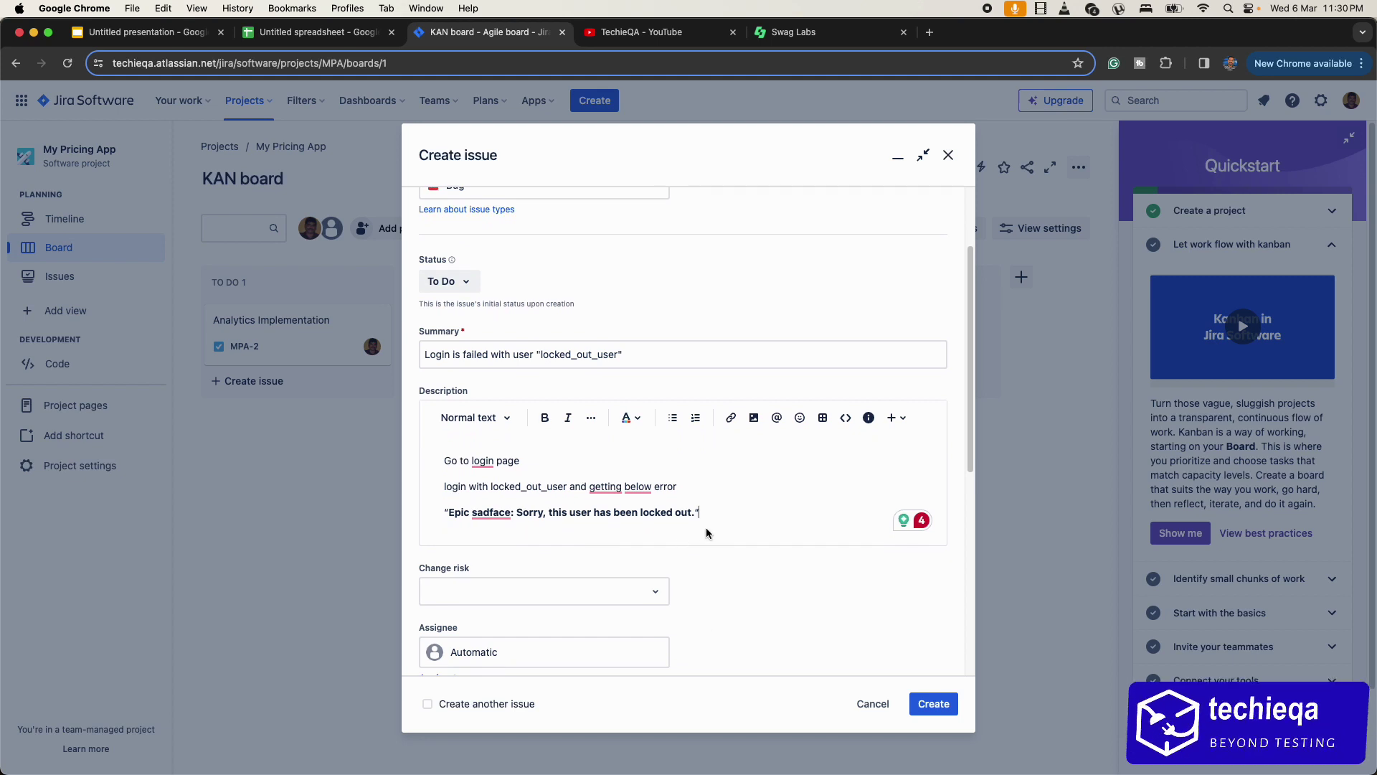
{"action": "left_click_drag", "start_coordinate": [713, 517], "coordinate": [441, 462]}
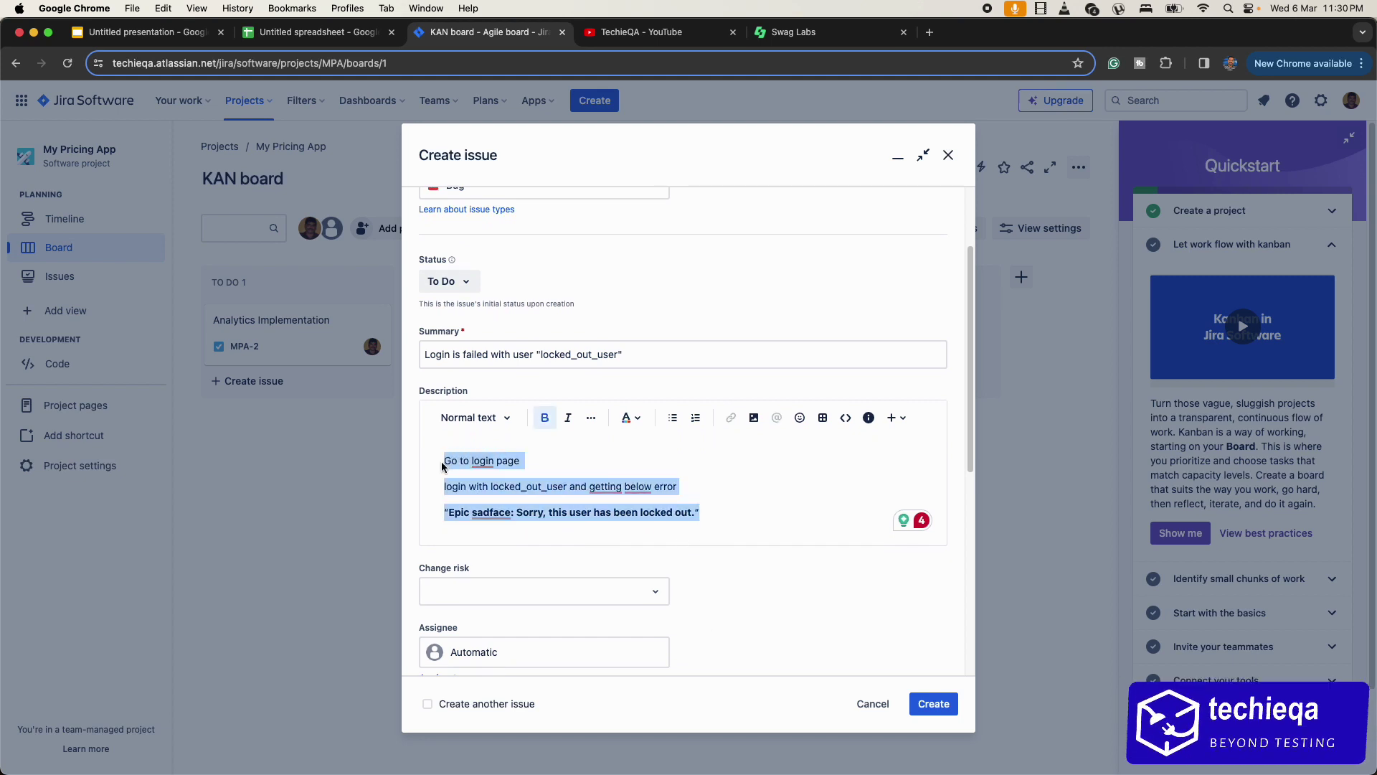
{"action": "left_click", "coordinate": [673, 417]}
{"action": "left_click", "coordinate": [670, 467]}
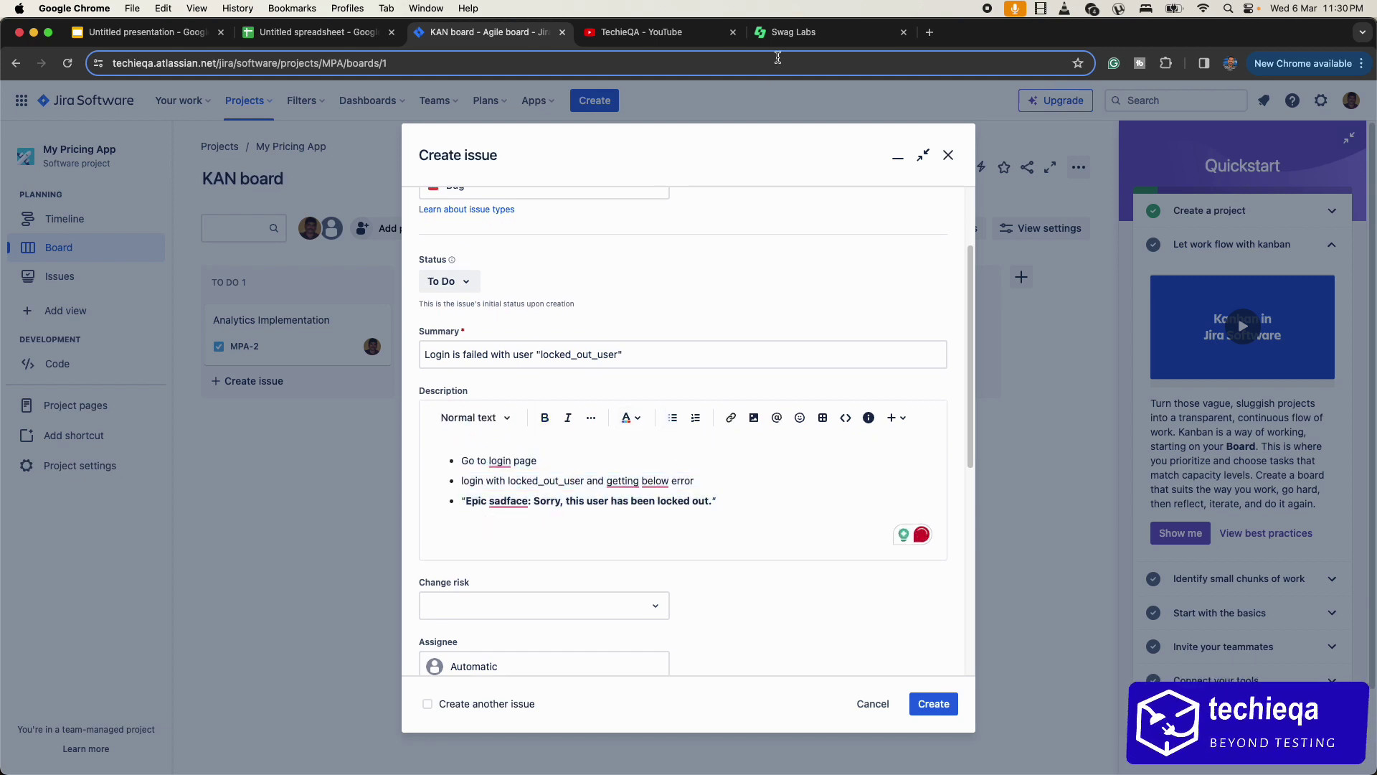
Capture a screenshot of the Swag Labs login area, including the error message and the accepted usernames.
{"action": "left_click", "coordinate": [809, 34]}
{"action": "left_click", "coordinate": [499, 181]}
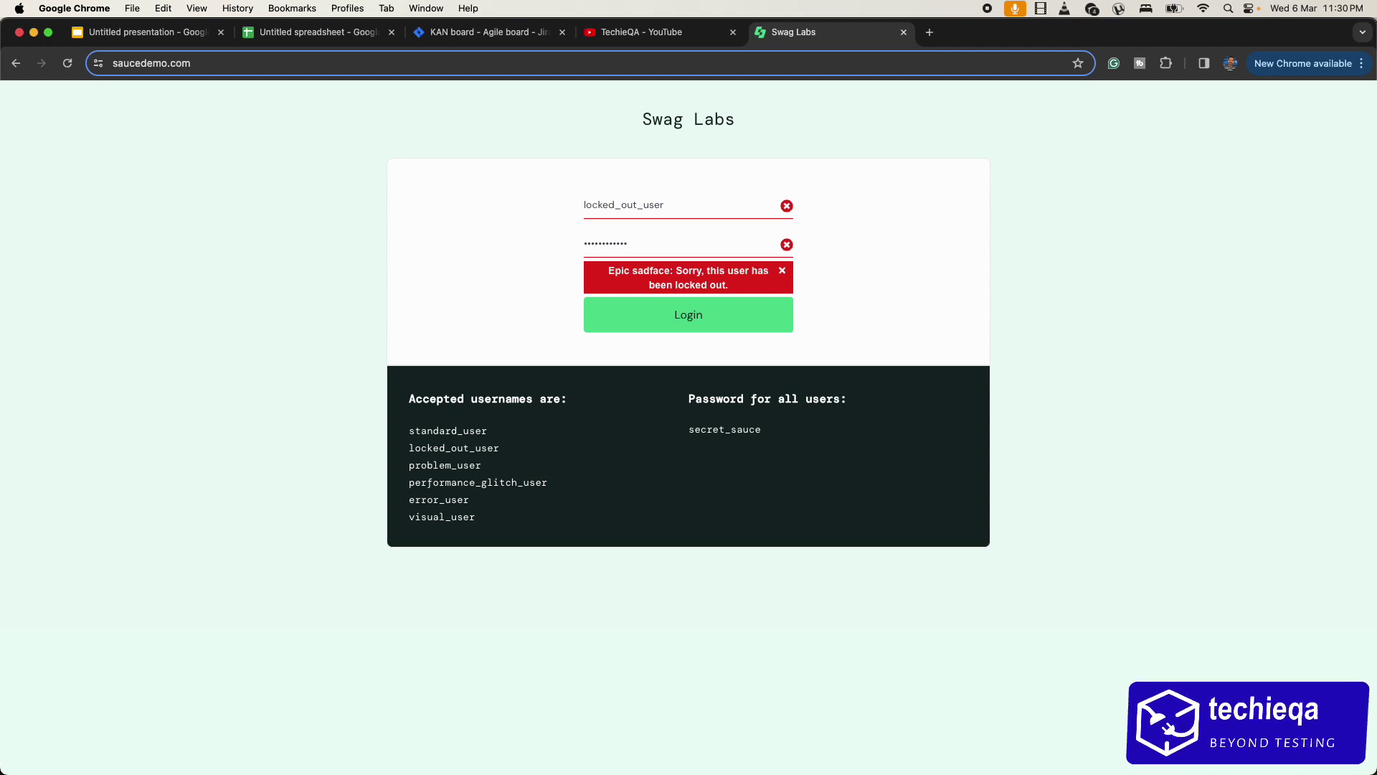
{"action": "key", "text": "super+shift+4"}
{"action": "left_click_drag", "start_coordinate": [354, 104], "coordinate": [1041, 552]}
Return to the Jira issue form and set the bug's change risk to Critical.
{"action": "left_click", "coordinate": [465, 35]}
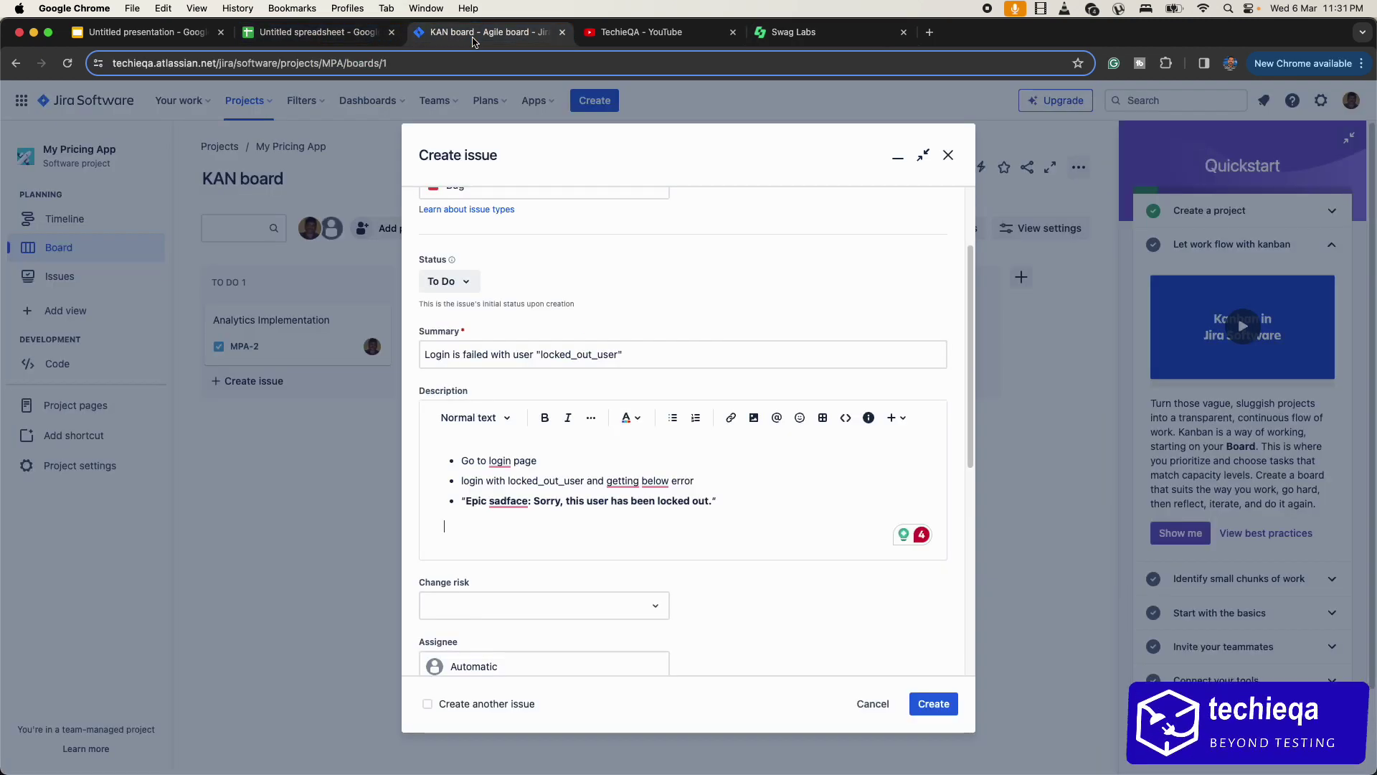
{"action": "scroll", "coordinate": [479, 420], "scroll_direction": "down", "scroll_amount": 2}
{"action": "scroll", "coordinate": [617, 488], "scroll_direction": "down", "scroll_amount": 1}
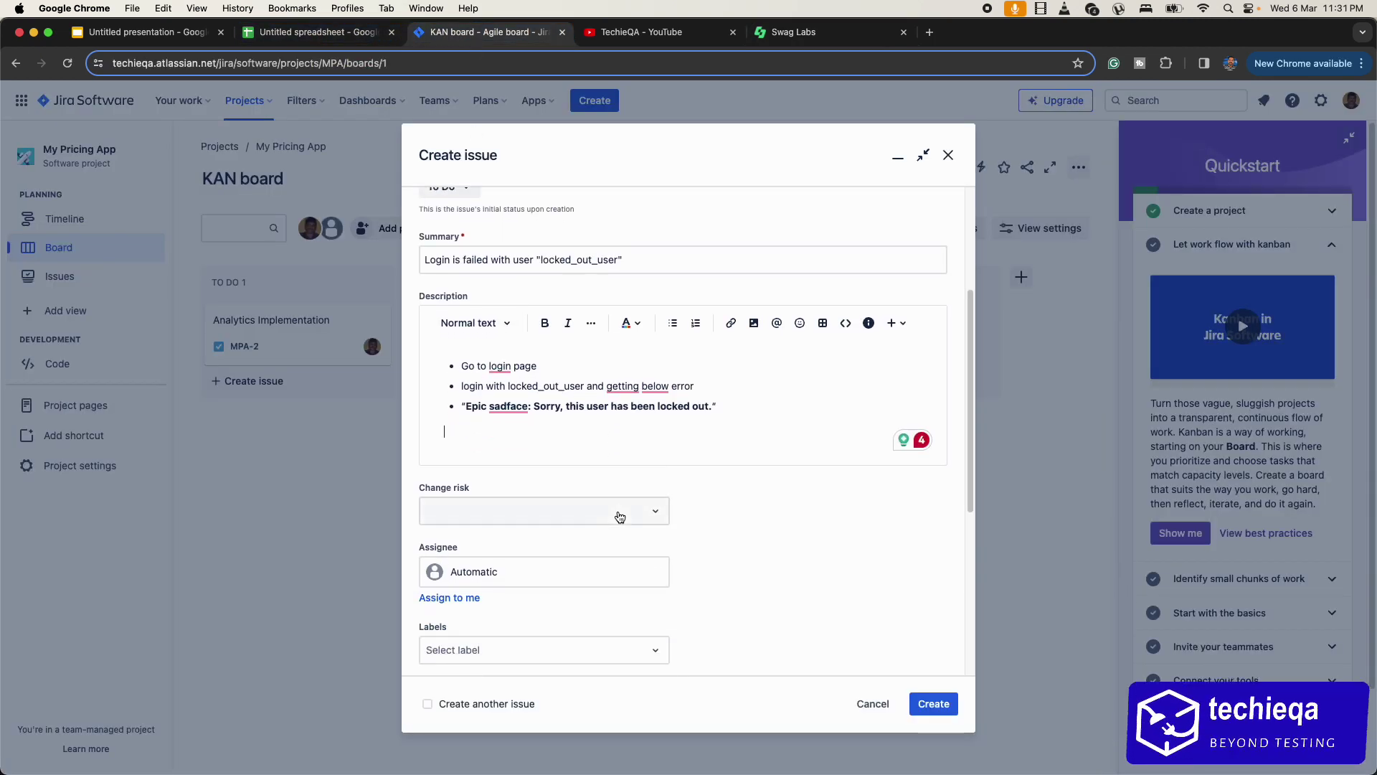
{"action": "left_click", "coordinate": [629, 514]}
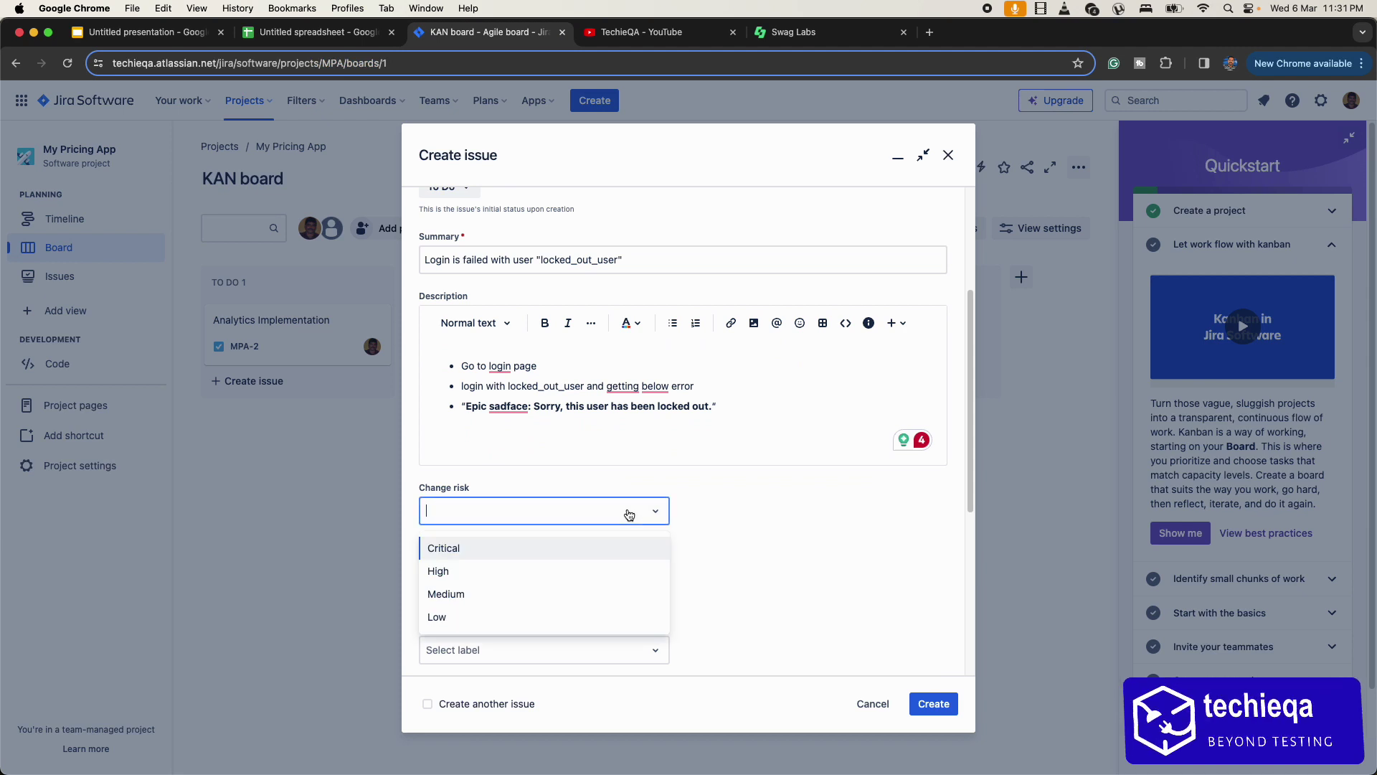
{"action": "left_click", "coordinate": [493, 545]}
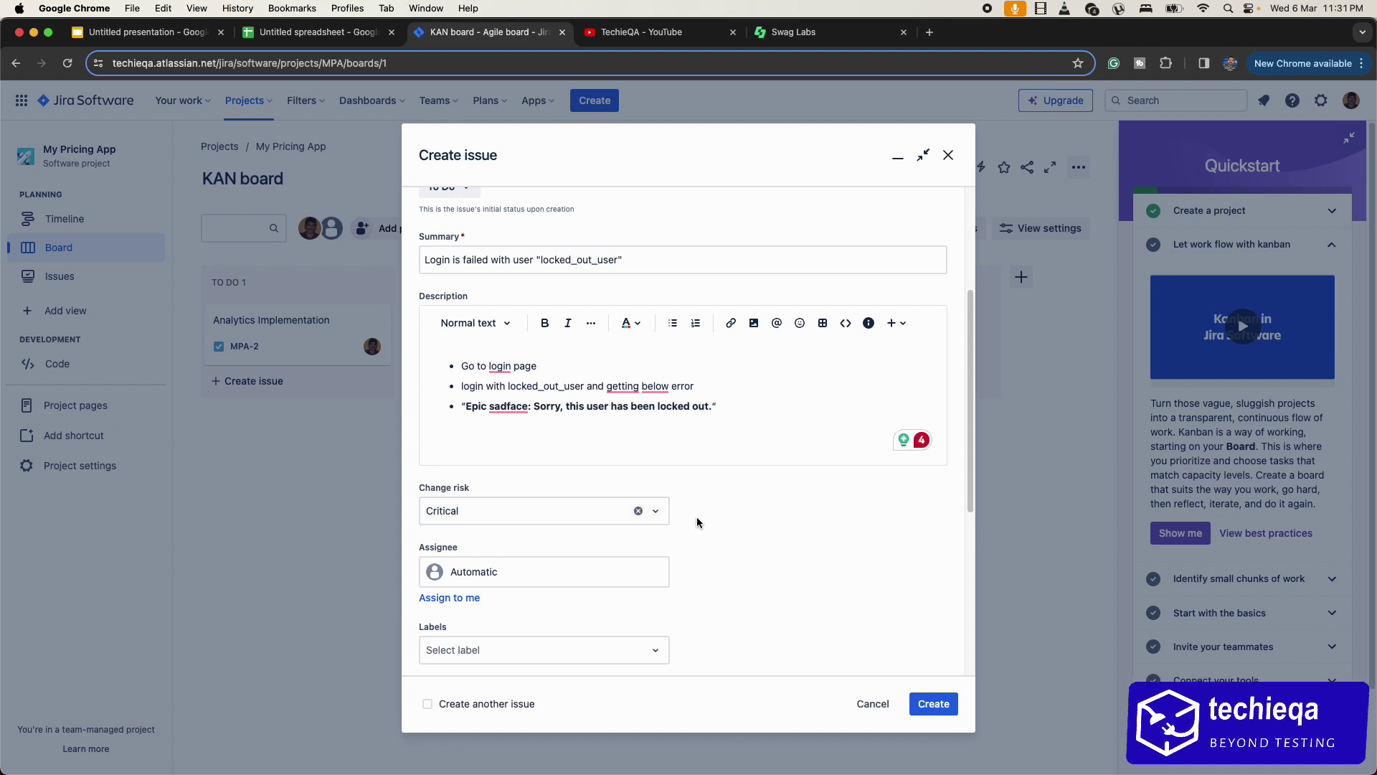
{"action": "left_click", "coordinate": [482, 487]}
Add the new label Frontend to the bug and create the issue.
{"action": "left_click", "coordinate": [611, 574]}
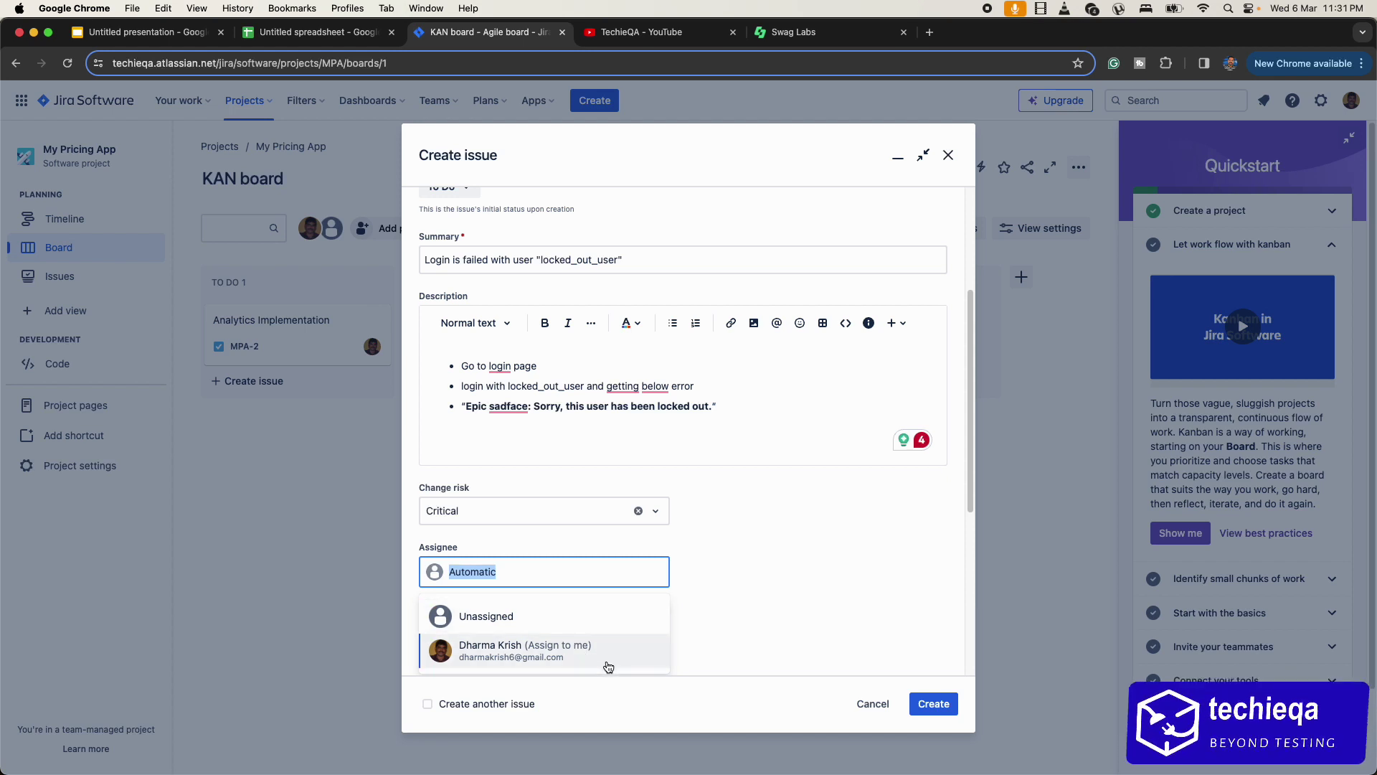
{"action": "left_click", "coordinate": [751, 599]}
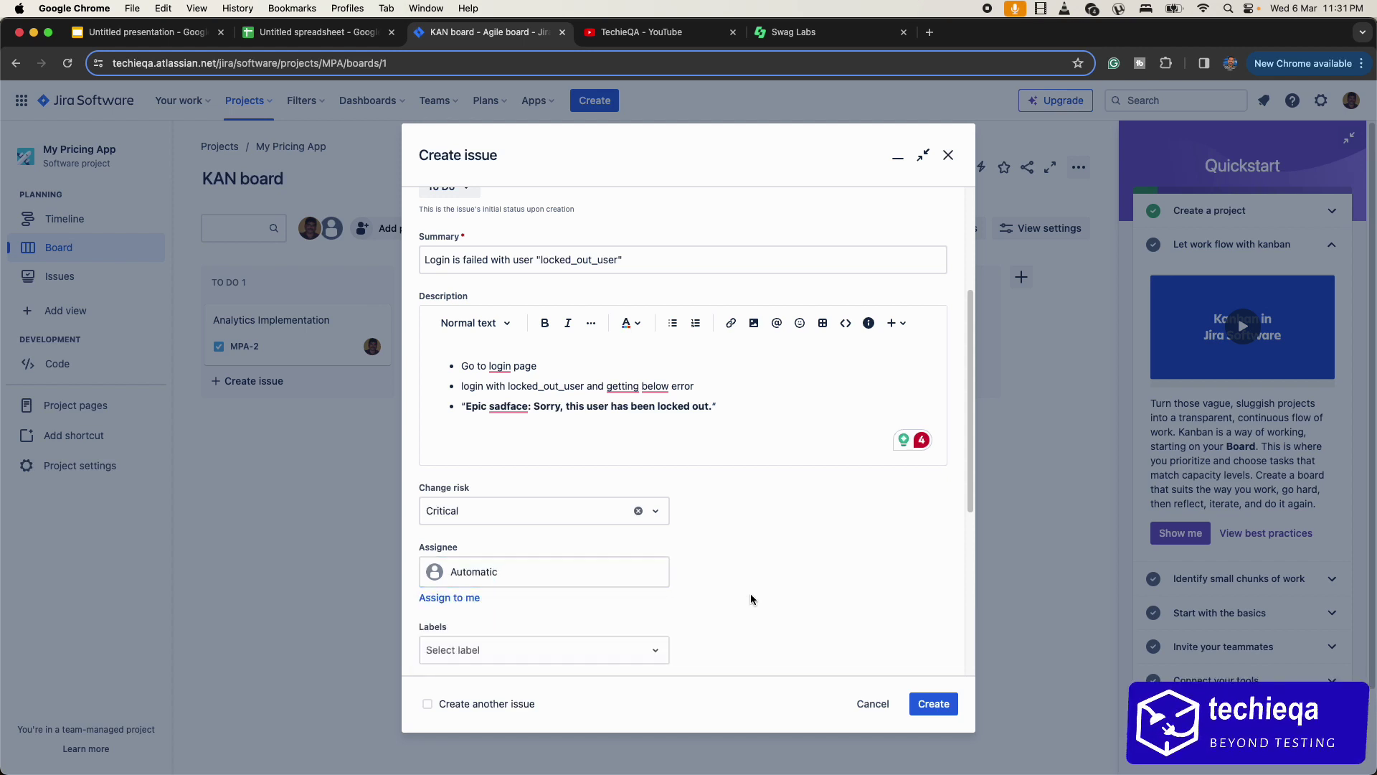
{"action": "scroll", "coordinate": [751, 599], "scroll_direction": "down", "scroll_amount": 5}
{"action": "left_click", "coordinate": [653, 477]}
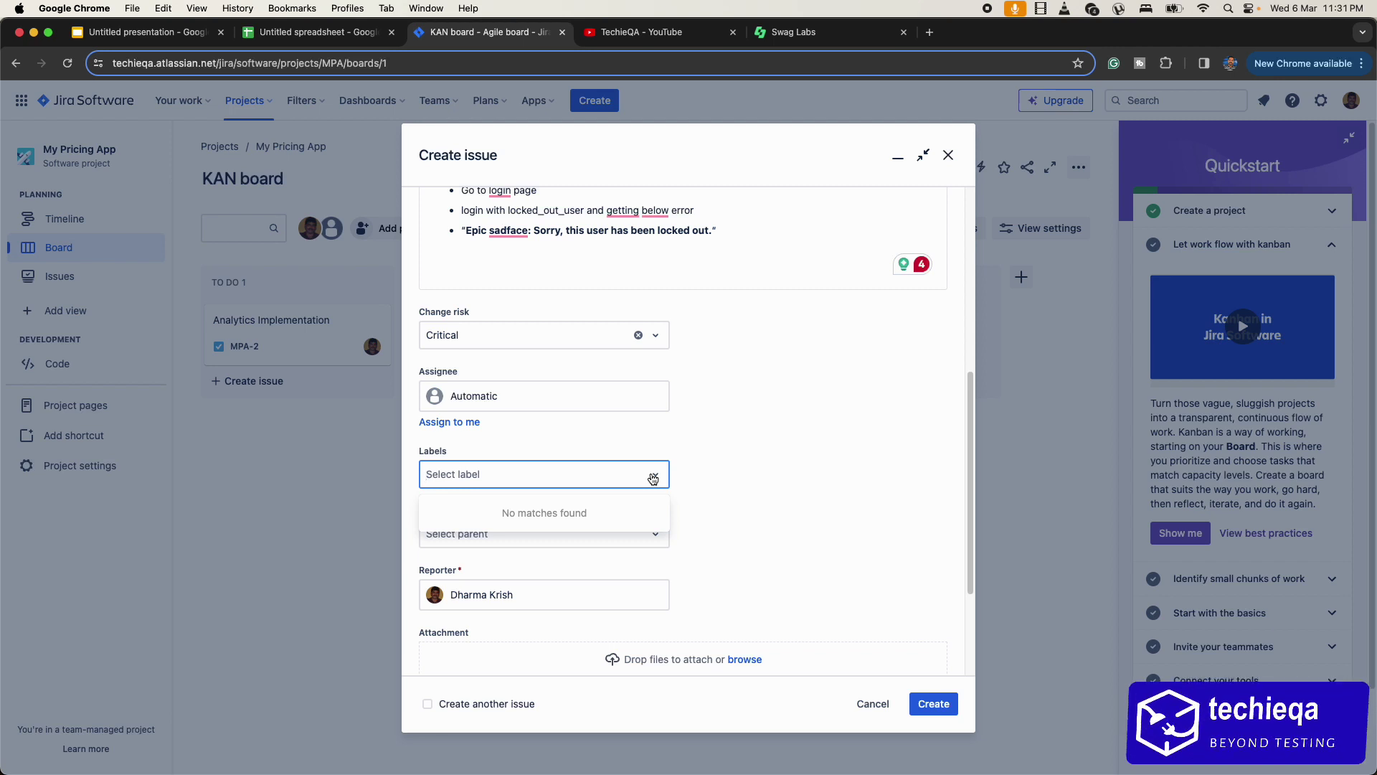
{"action": "type", "text": "Frontend"}
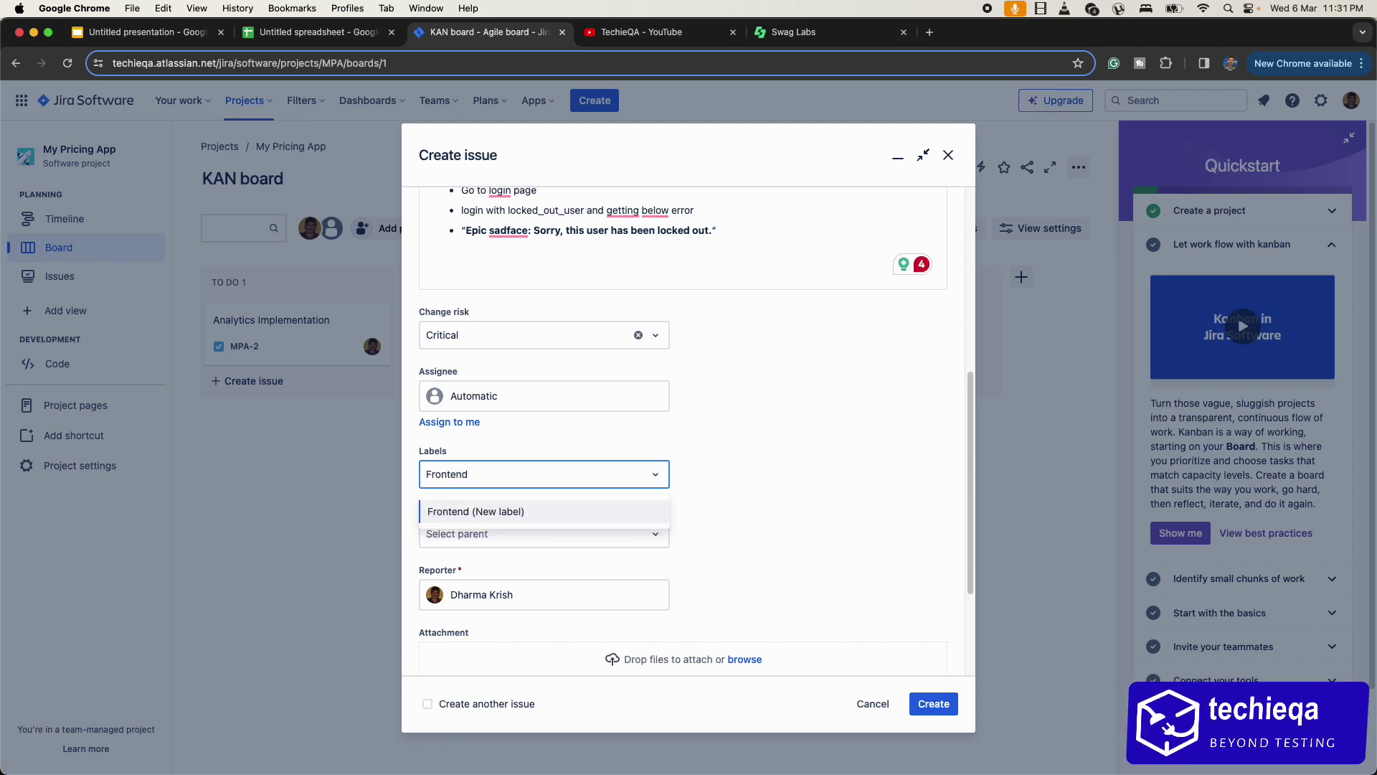
{"action": "key", "text": "Return"}
{"action": "type", "text": "Login"}
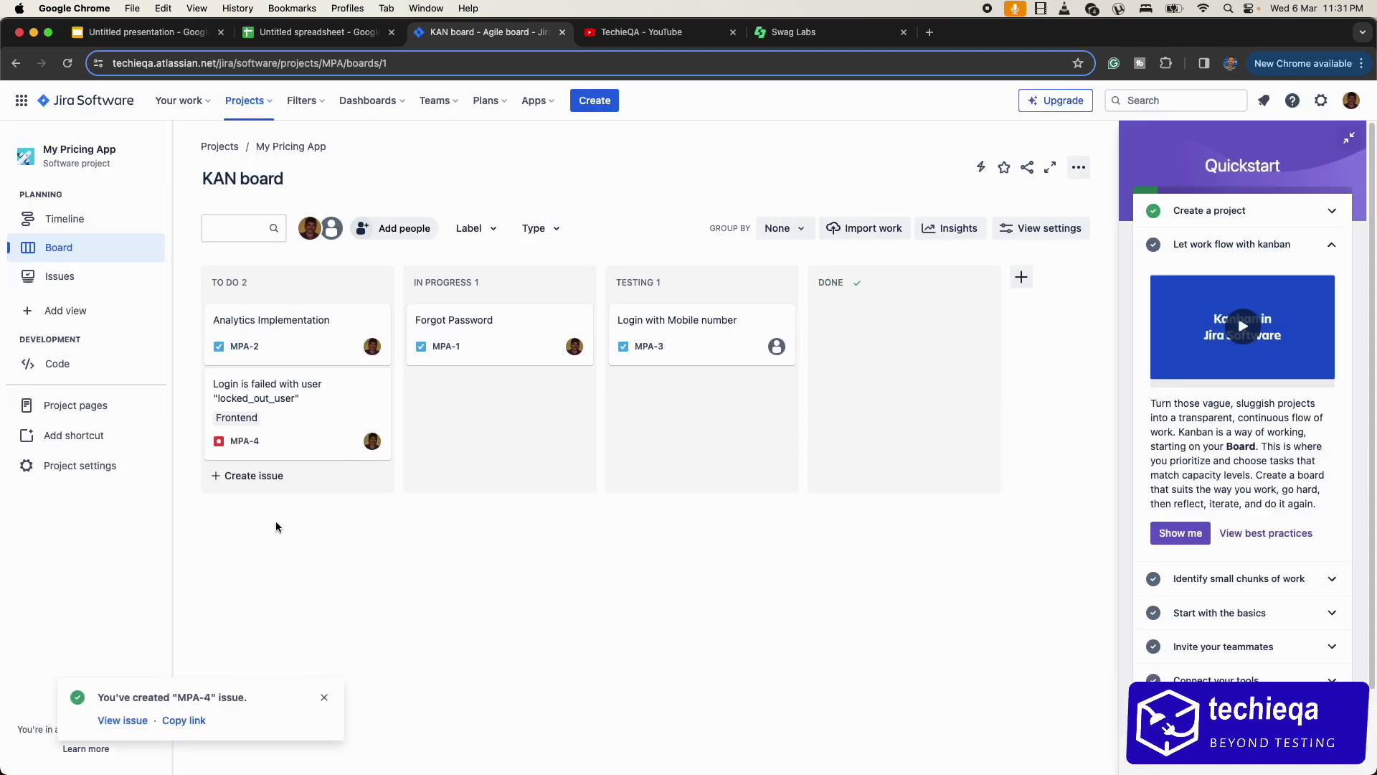
Open the created locked_out_user bug, insert the Swag Labs login screenshot below the error message in its description, and save it.
{"action": "left_click", "coordinate": [255, 389]}
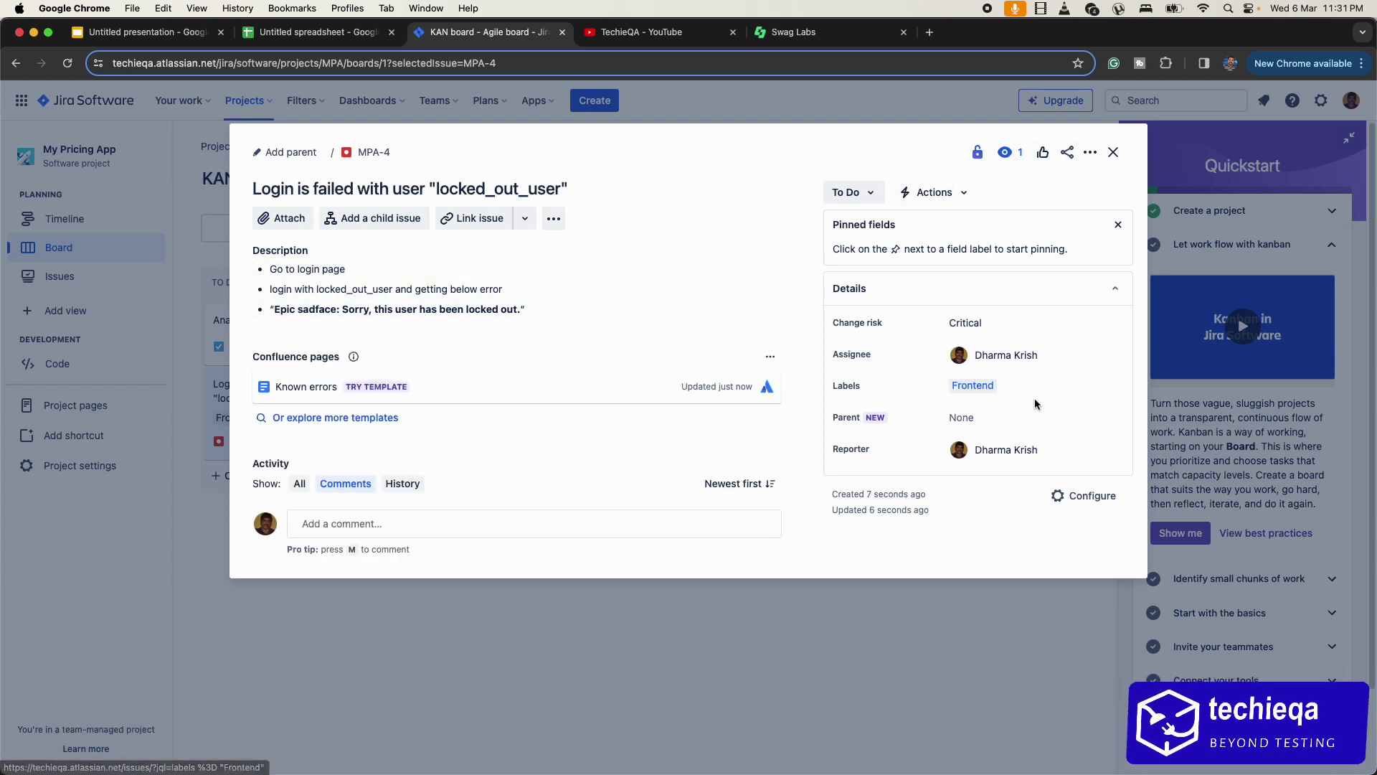
{"action": "left_click", "coordinate": [1090, 152]}
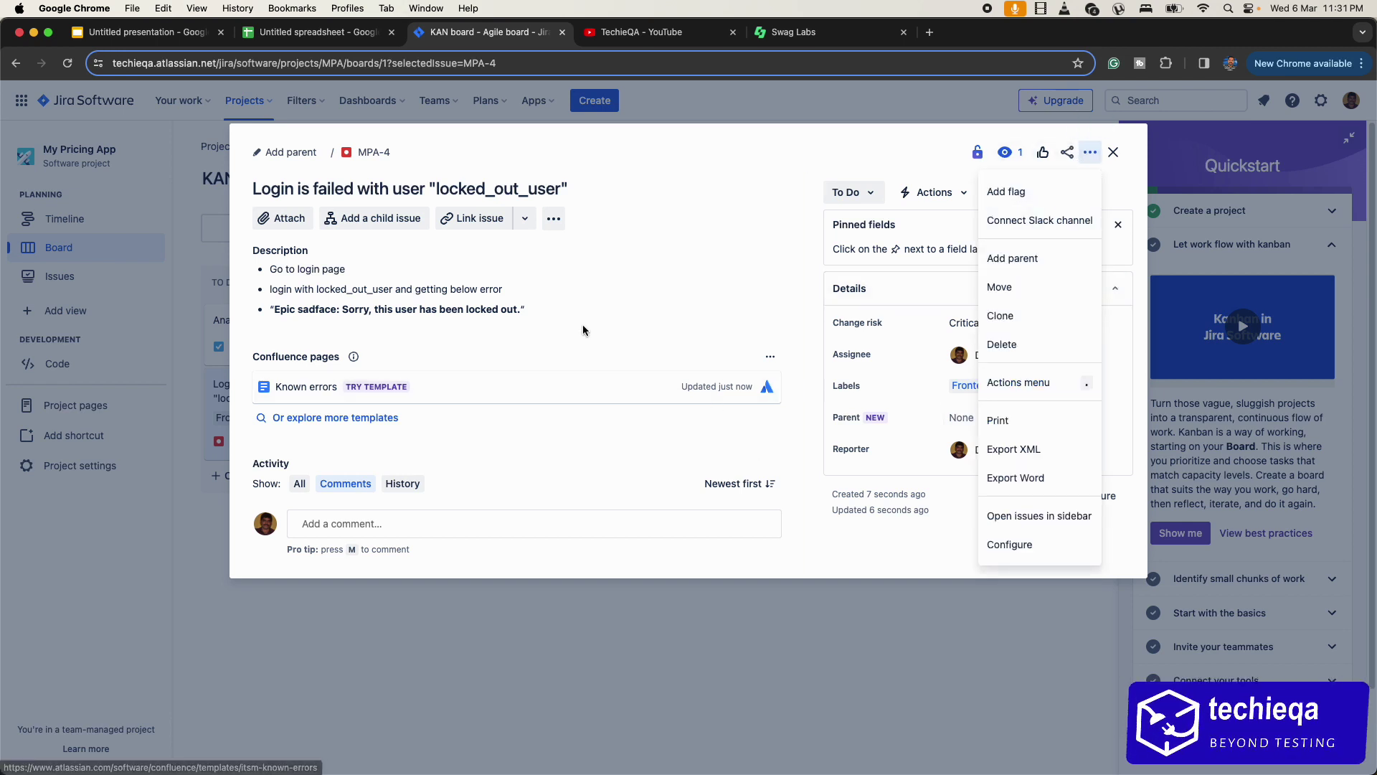
{"action": "left_click", "coordinate": [566, 298]}
{"action": "left_click", "coordinate": [567, 298]}
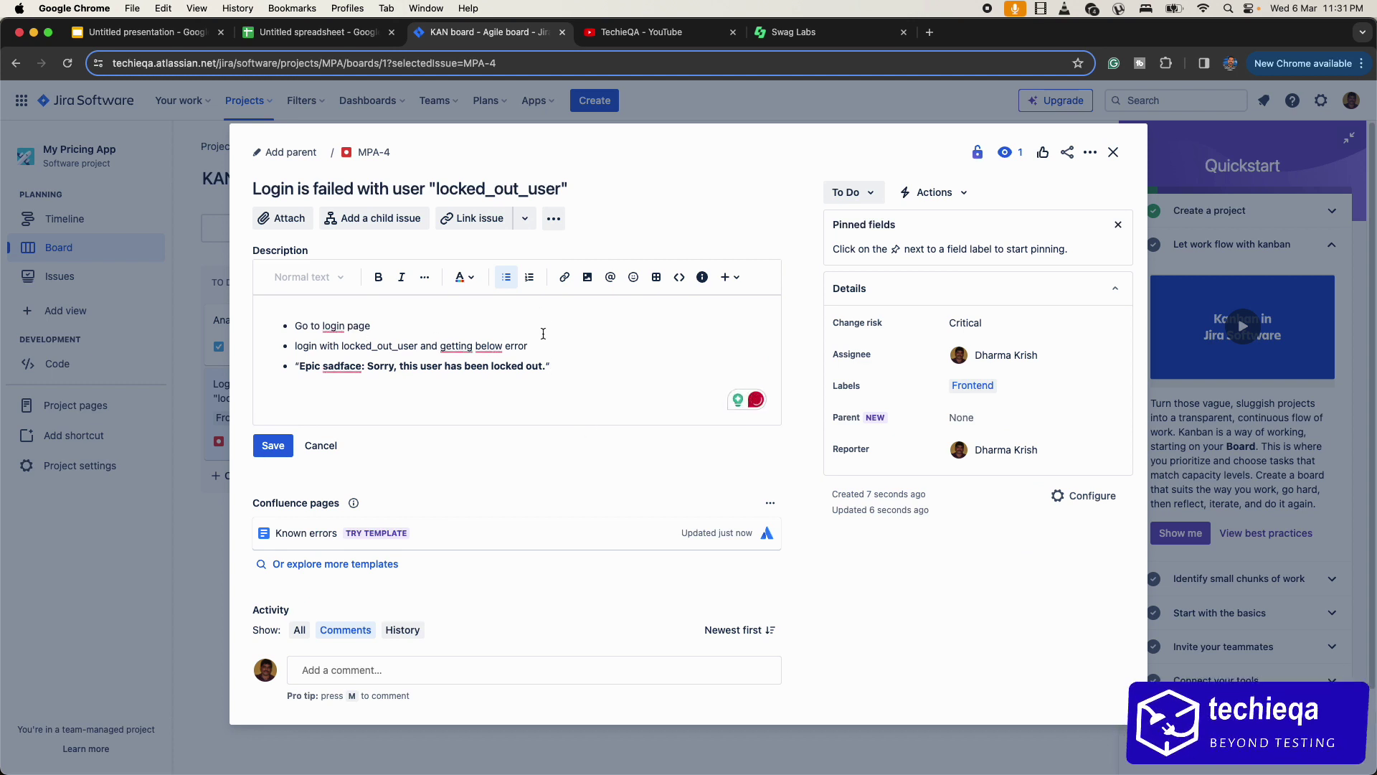
{"action": "left_click", "coordinate": [565, 278]}
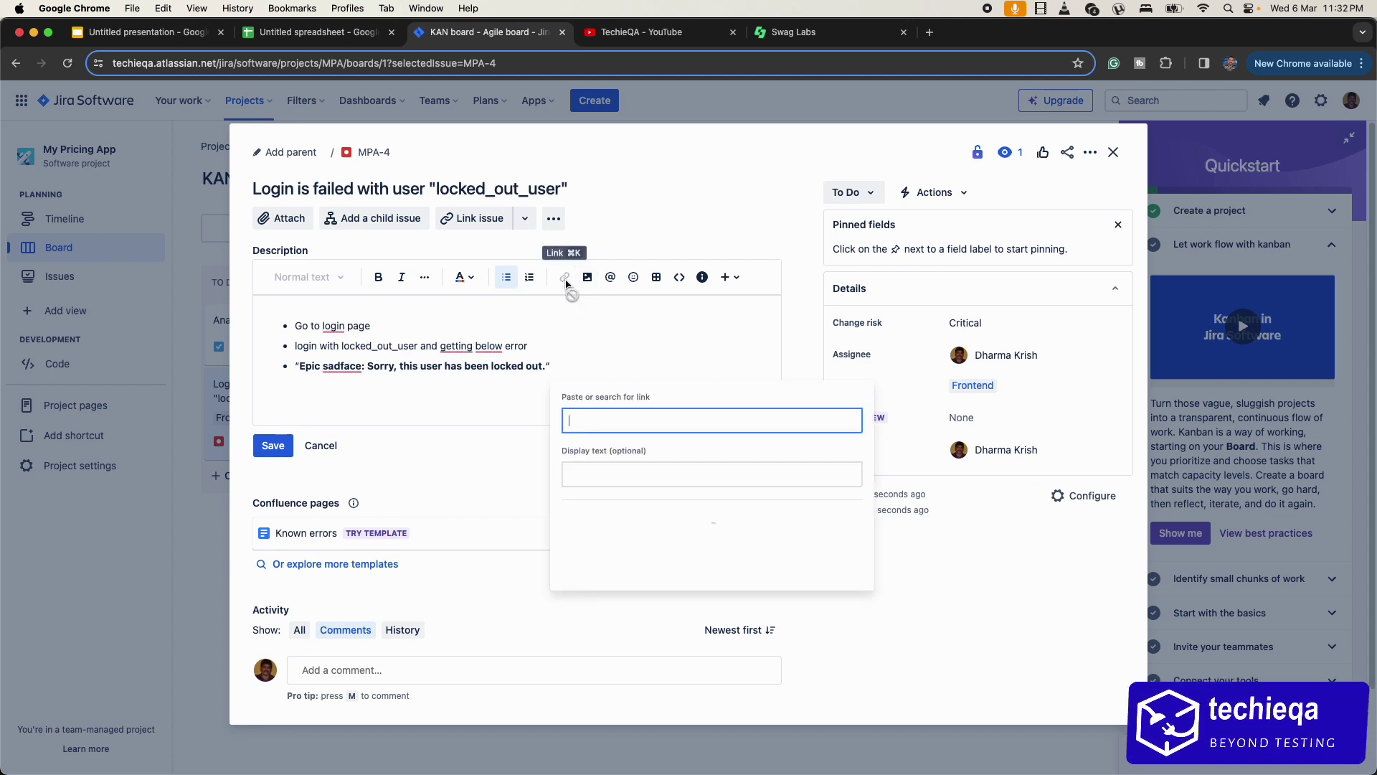
{"action": "left_click", "coordinate": [587, 278]}
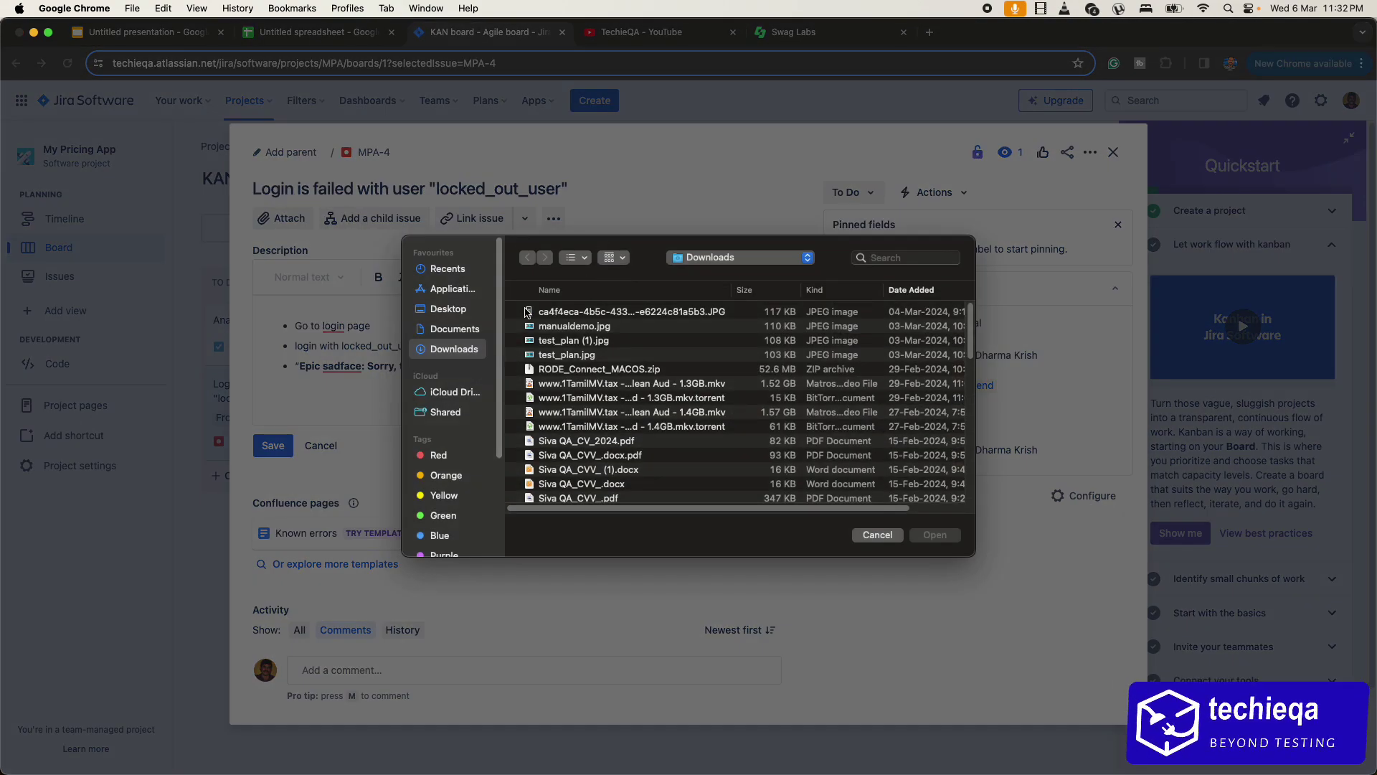
{"action": "left_click", "coordinate": [451, 310]}
{"action": "double_click", "coordinate": [534, 312]}
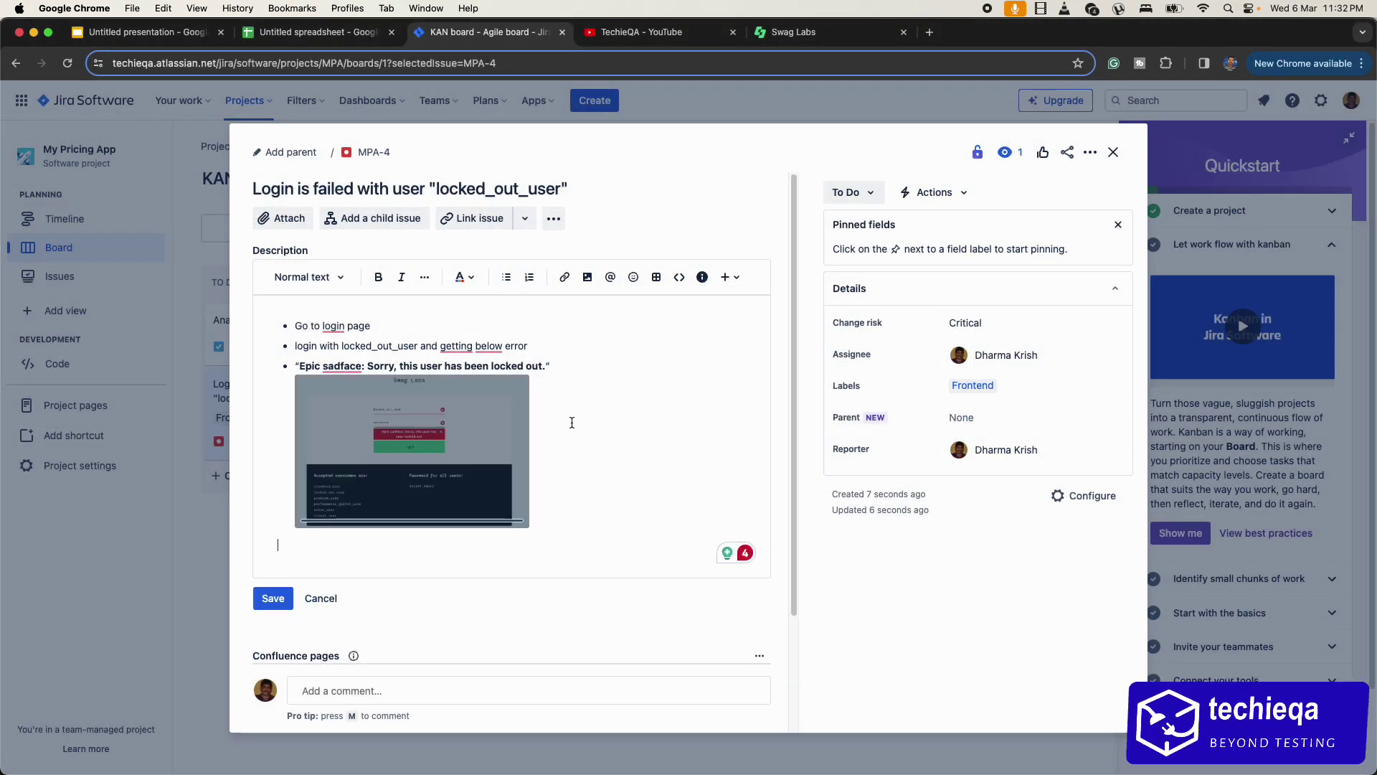
{"action": "scroll", "coordinate": [378, 430], "scroll_direction": "down", "scroll_amount": 3}
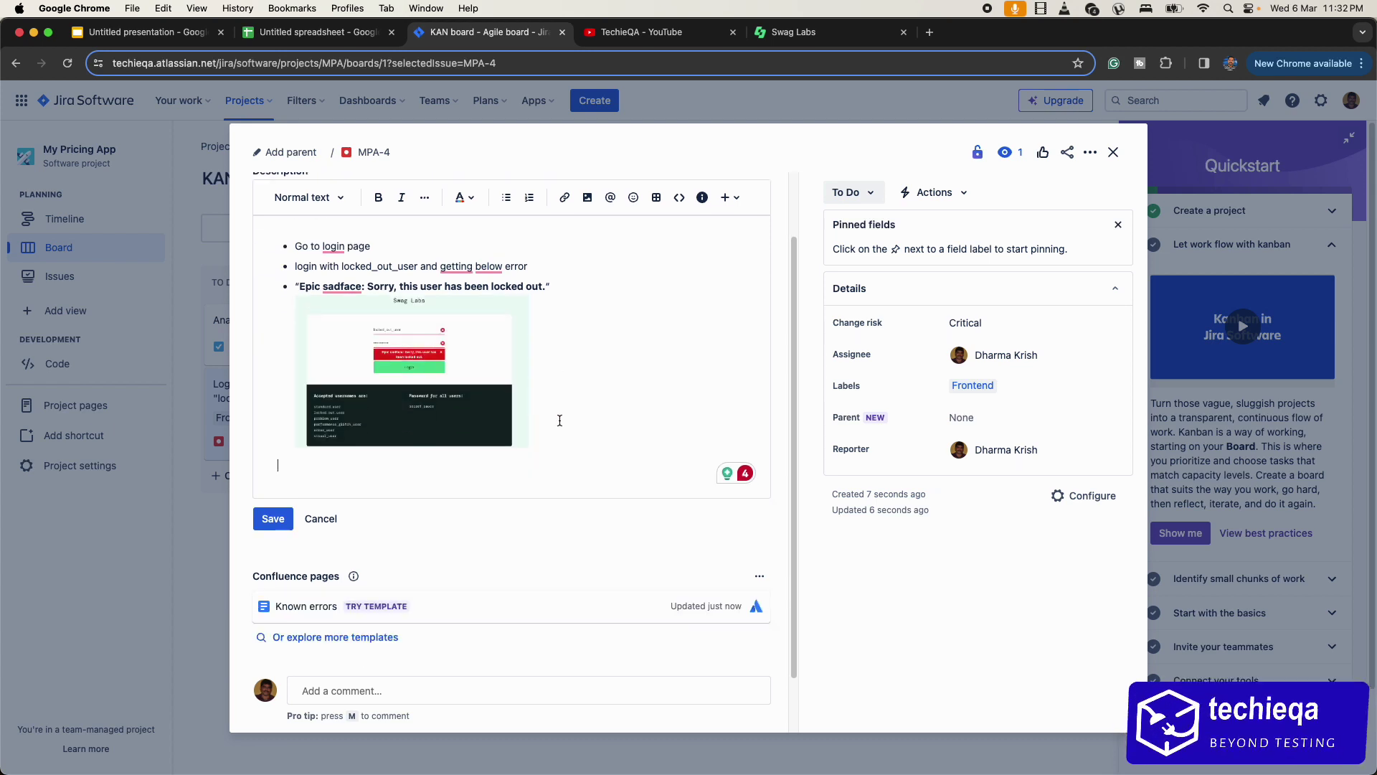
{"action": "left_click", "coordinate": [274, 463]}
Post the comment "I have used other users it works fine." on the bug.
{"action": "scroll", "coordinate": [432, 526], "scroll_direction": "down", "scroll_amount": 3}
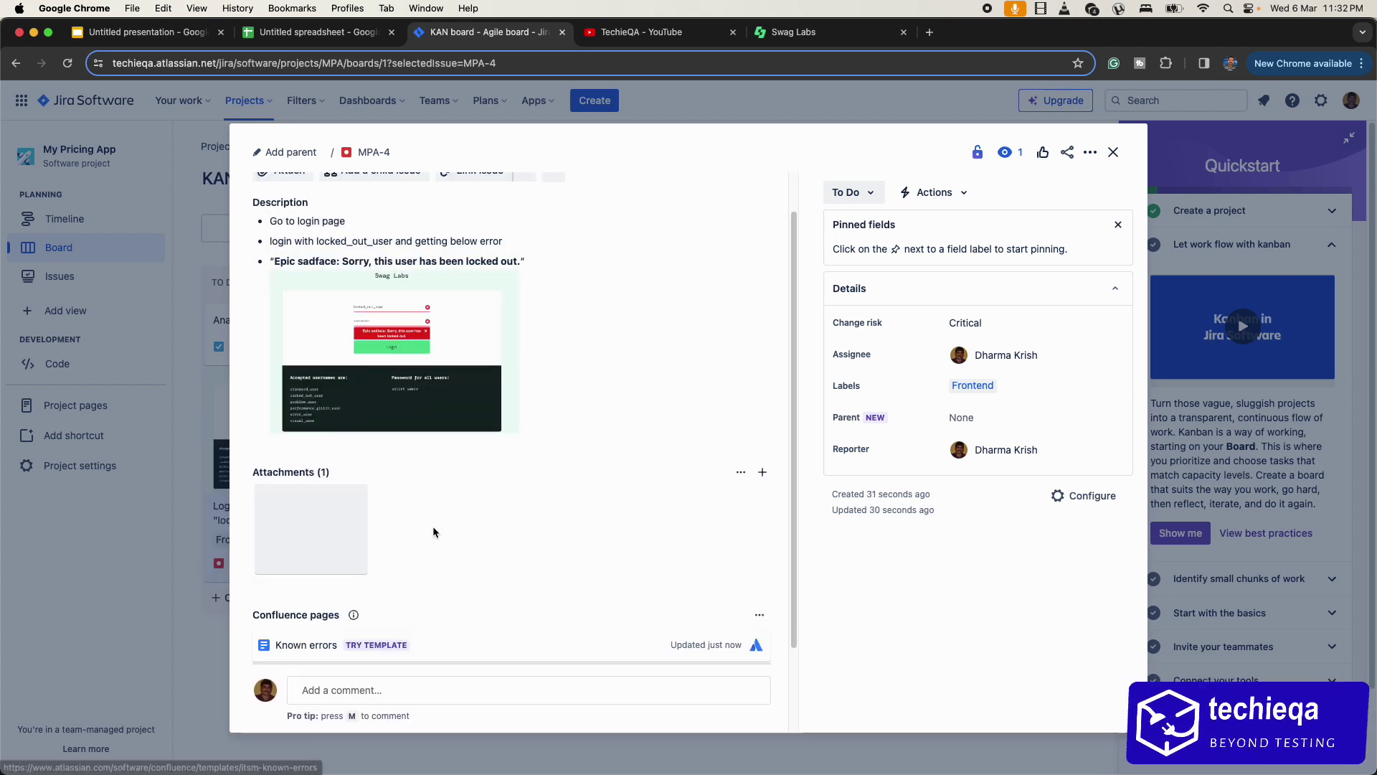
{"action": "left_click", "coordinate": [358, 682]}
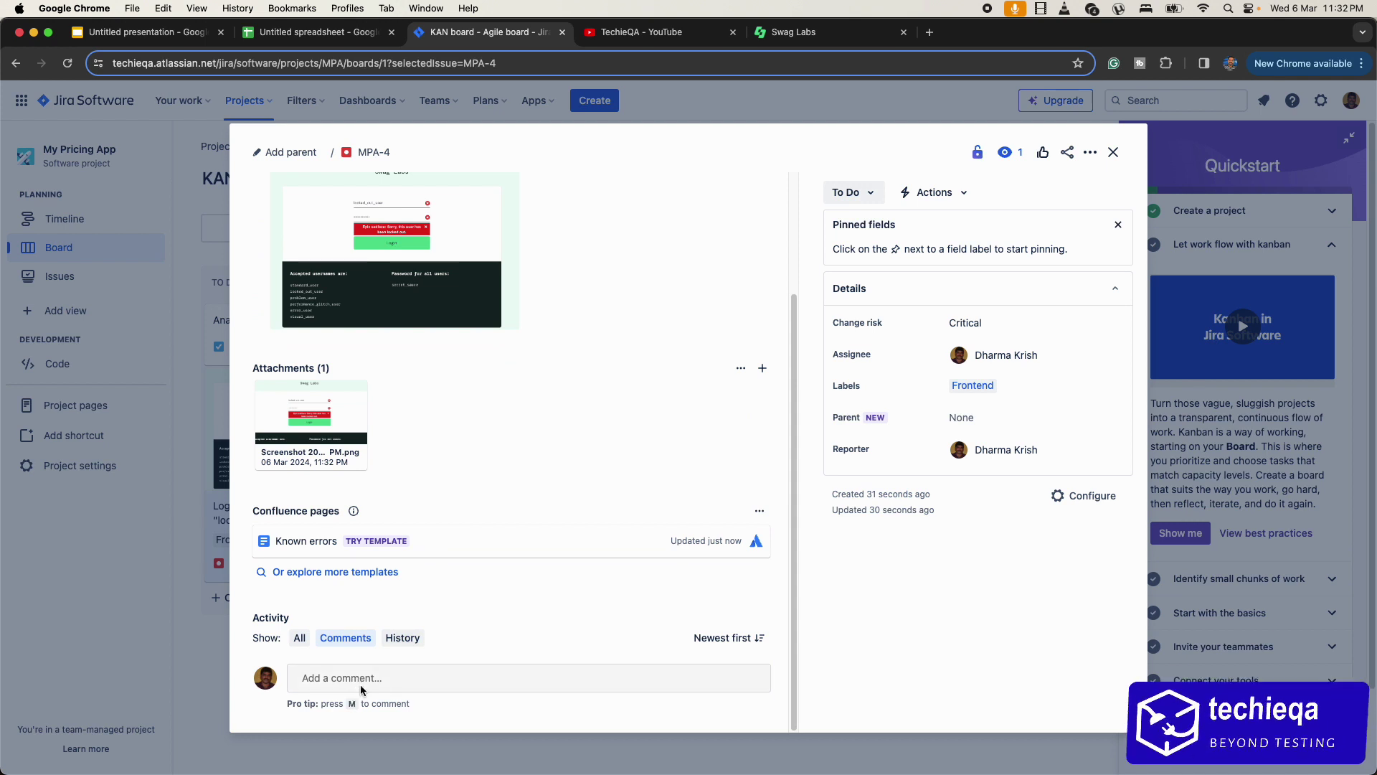
{"action": "type", "text": "I have us"}
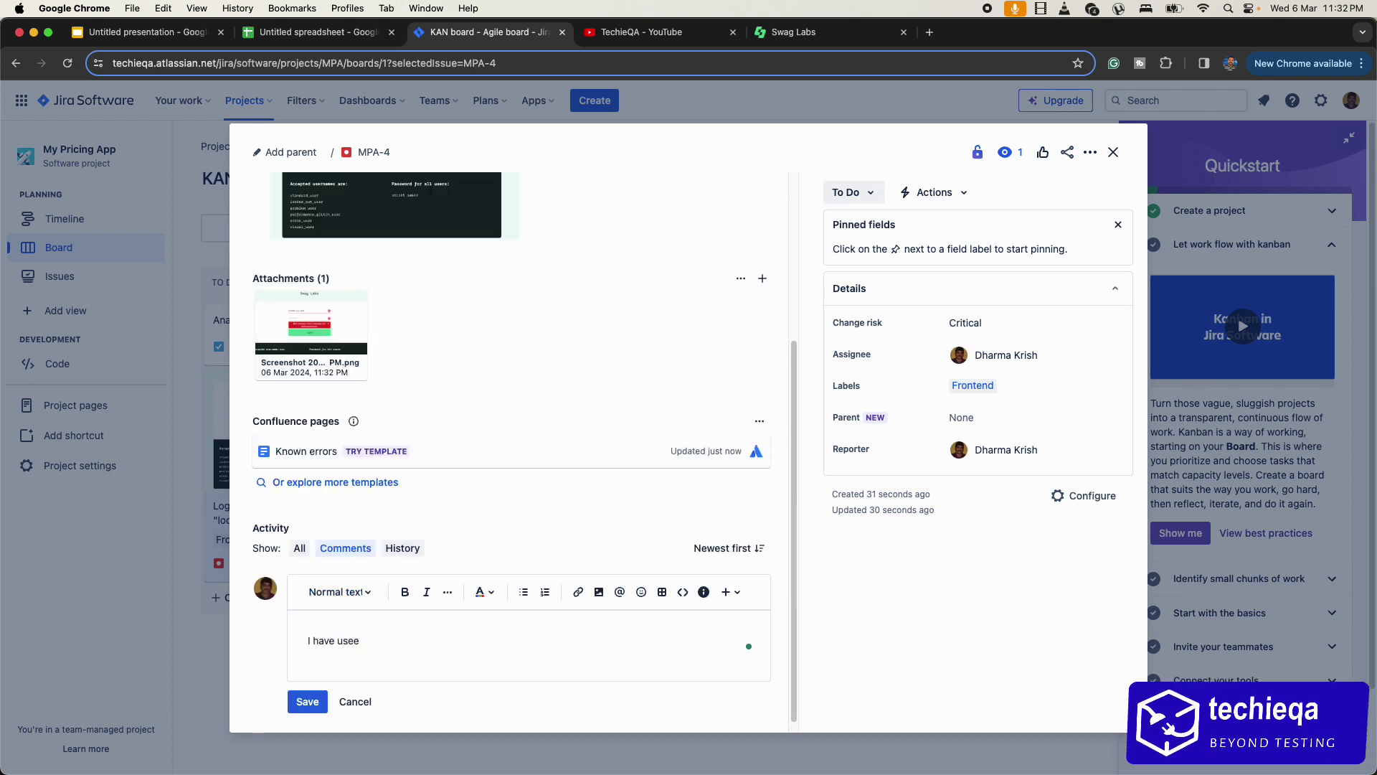
{"action": "type", "text": "ed other"}
{"action": "type", "text": "."}
{"action": "left_click", "coordinate": [307, 702]}
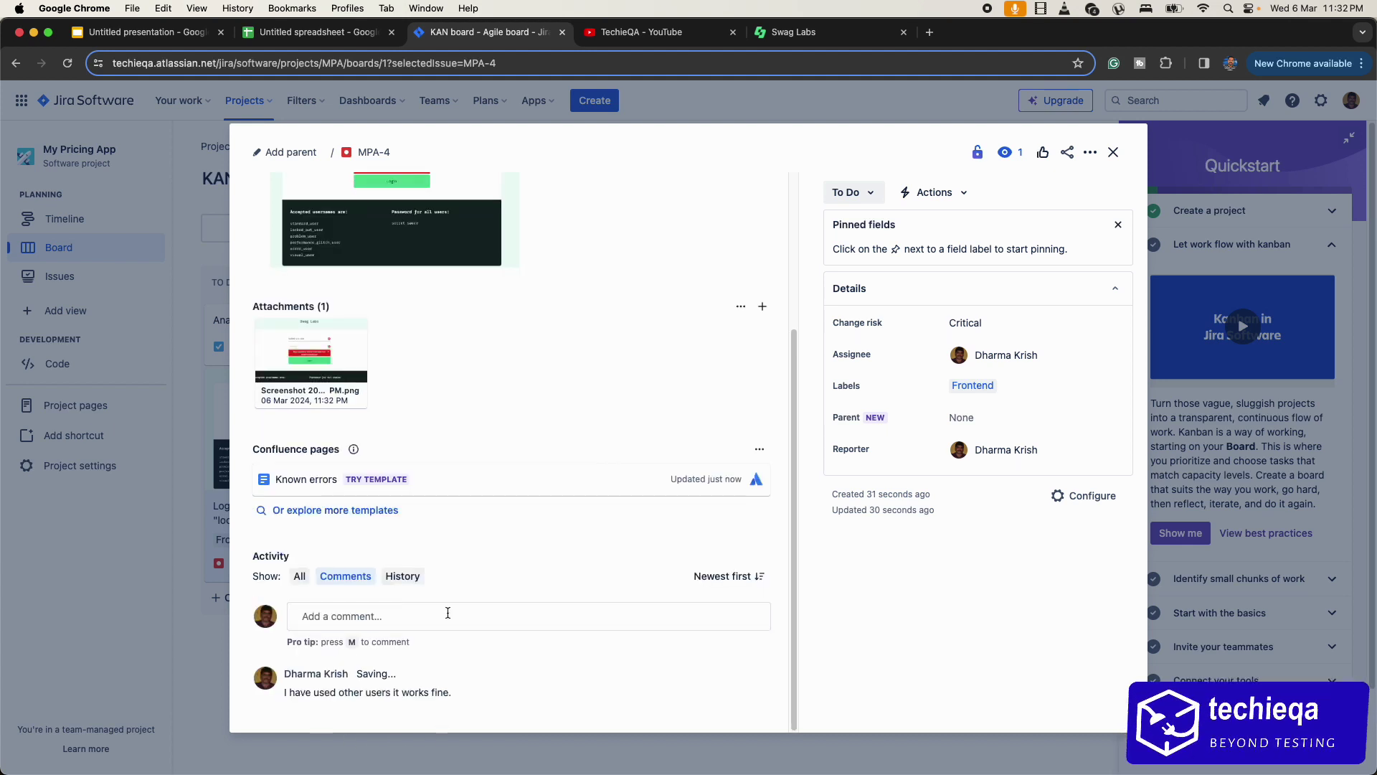
{"action": "scroll", "coordinate": [521, 455], "scroll_direction": "up", "scroll_amount": 5}
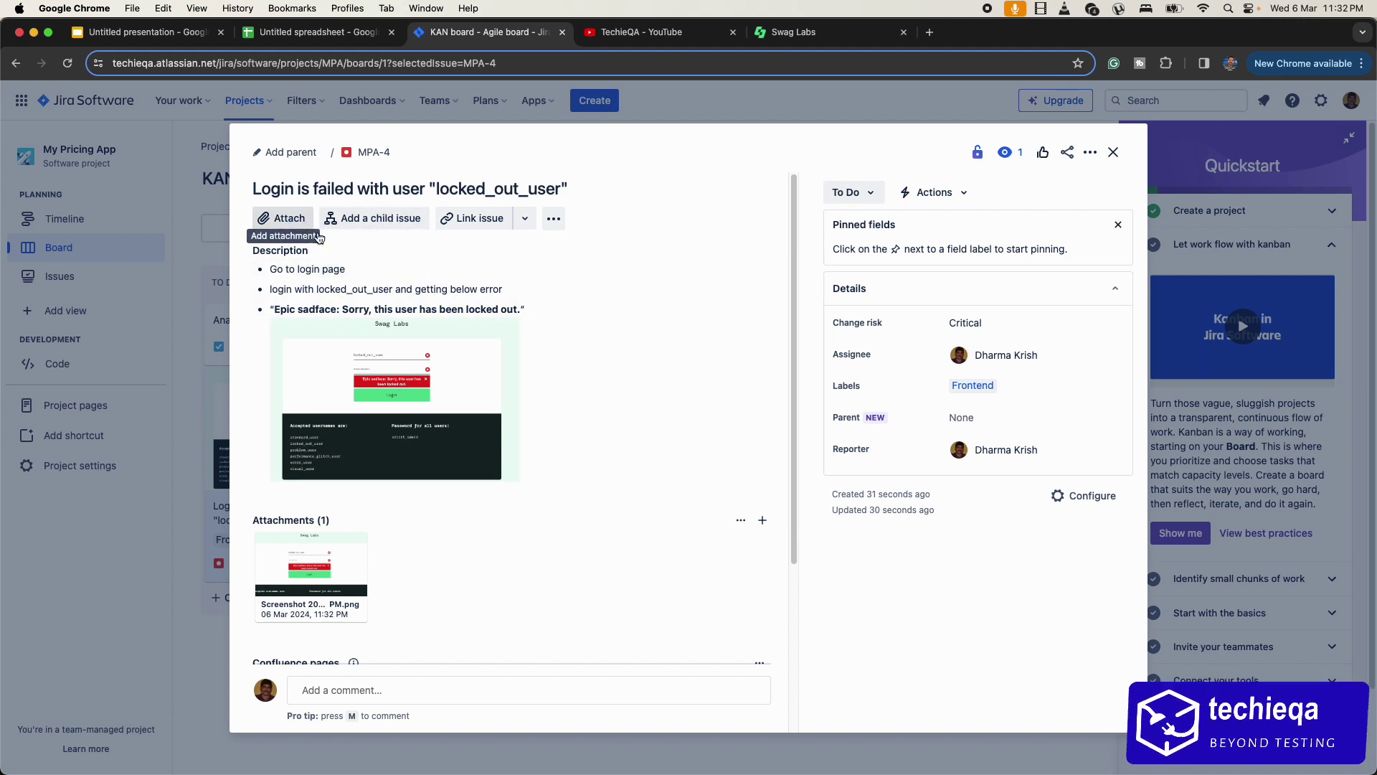
{"action": "scroll", "coordinate": [476, 394], "scroll_direction": "down", "scroll_amount": 4}
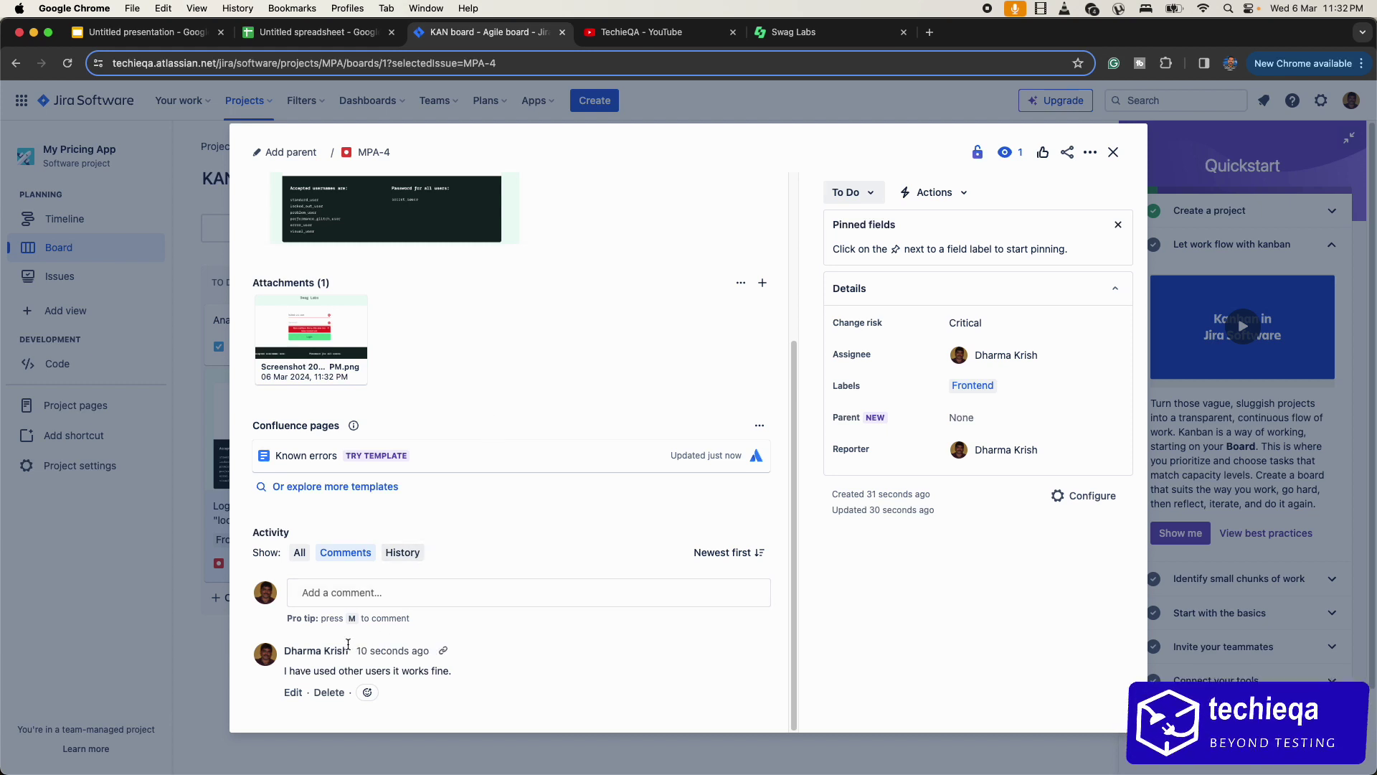
{"action": "scroll", "coordinate": [280, 409], "scroll_direction": "up", "scroll_amount": 3}
{"action": "scroll", "coordinate": [278, 372], "scroll_direction": "down", "scroll_amount": 3}
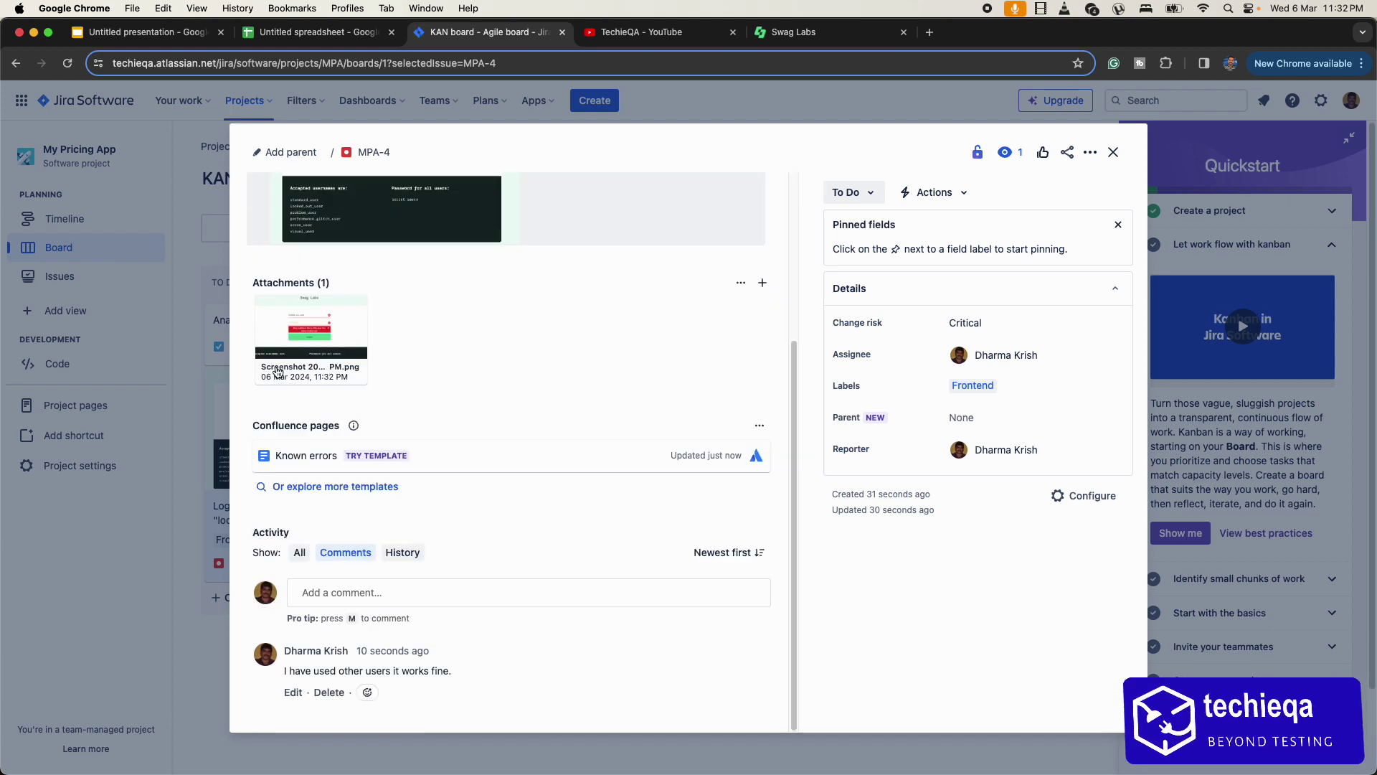
{"action": "left_click", "coordinate": [377, 593]}
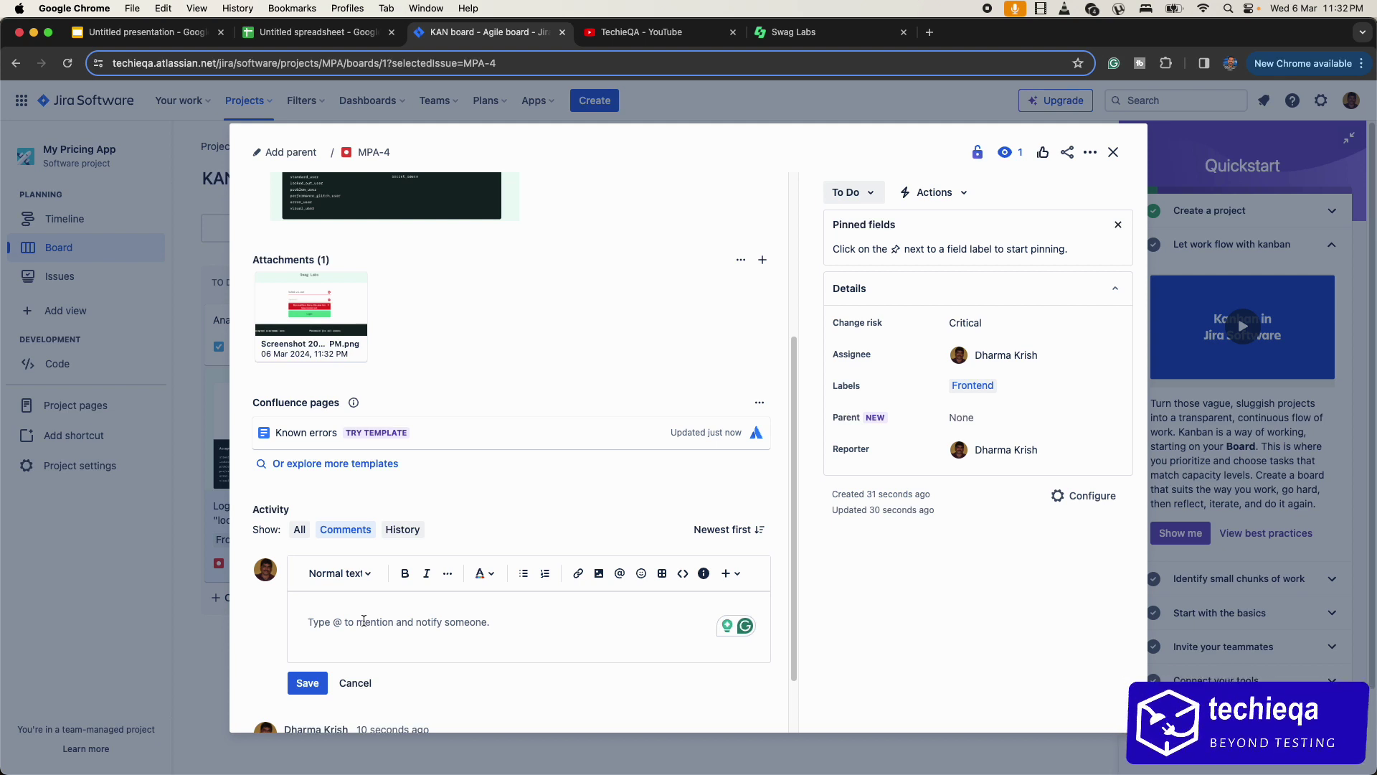
{"action": "type", "text": "Working"}
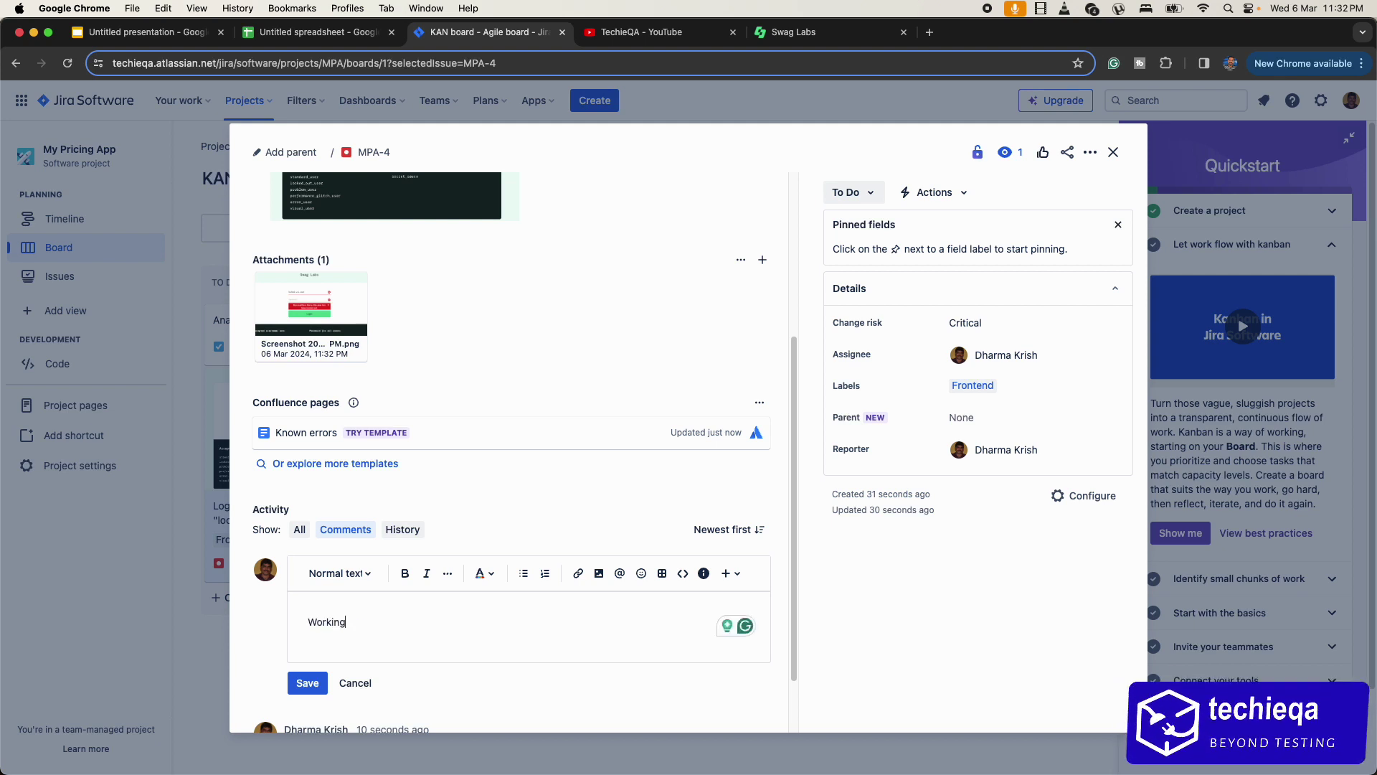
{"action": "type", "text": " fine. fixed now"}
{"action": "left_click", "coordinate": [355, 682]}
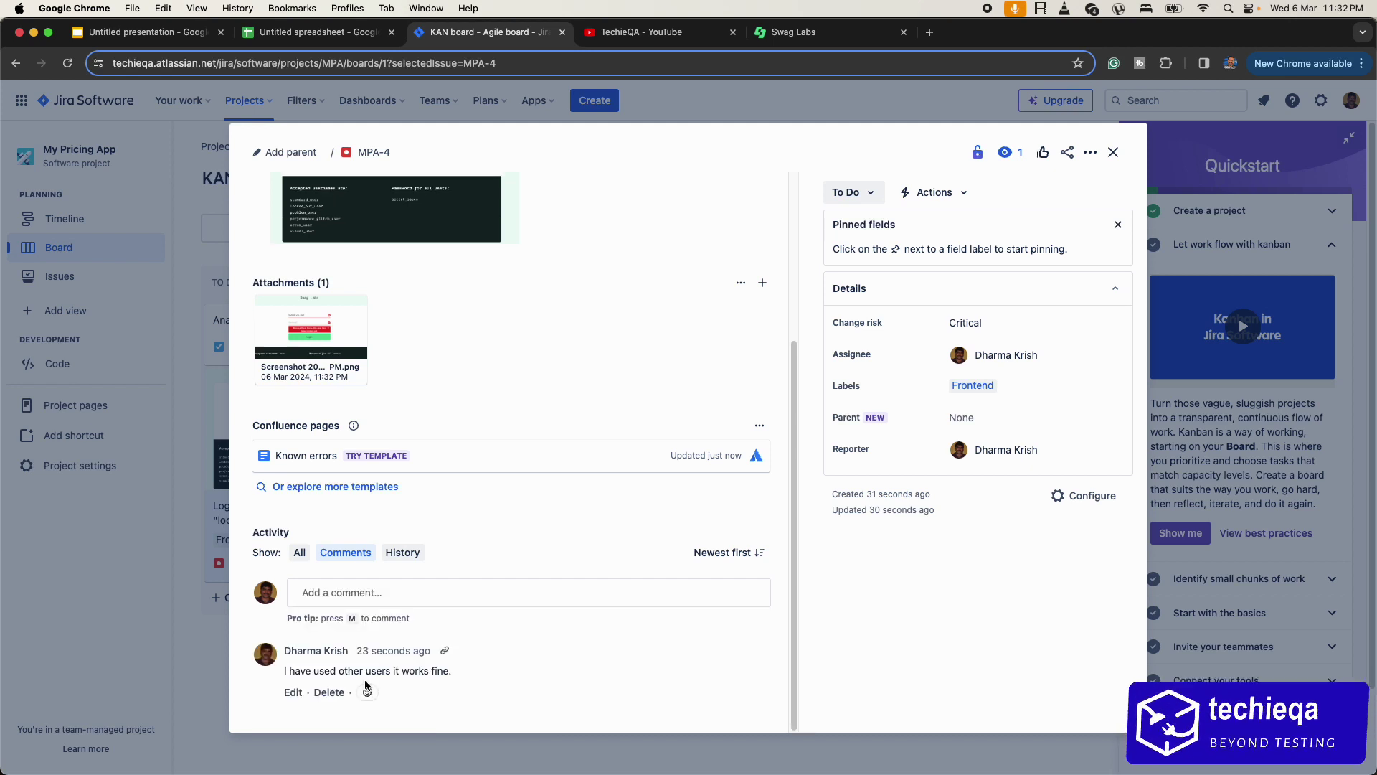
Close the bug's details and set the assignee on its board card to Unassigned.
{"action": "left_click", "coordinate": [1113, 153]}
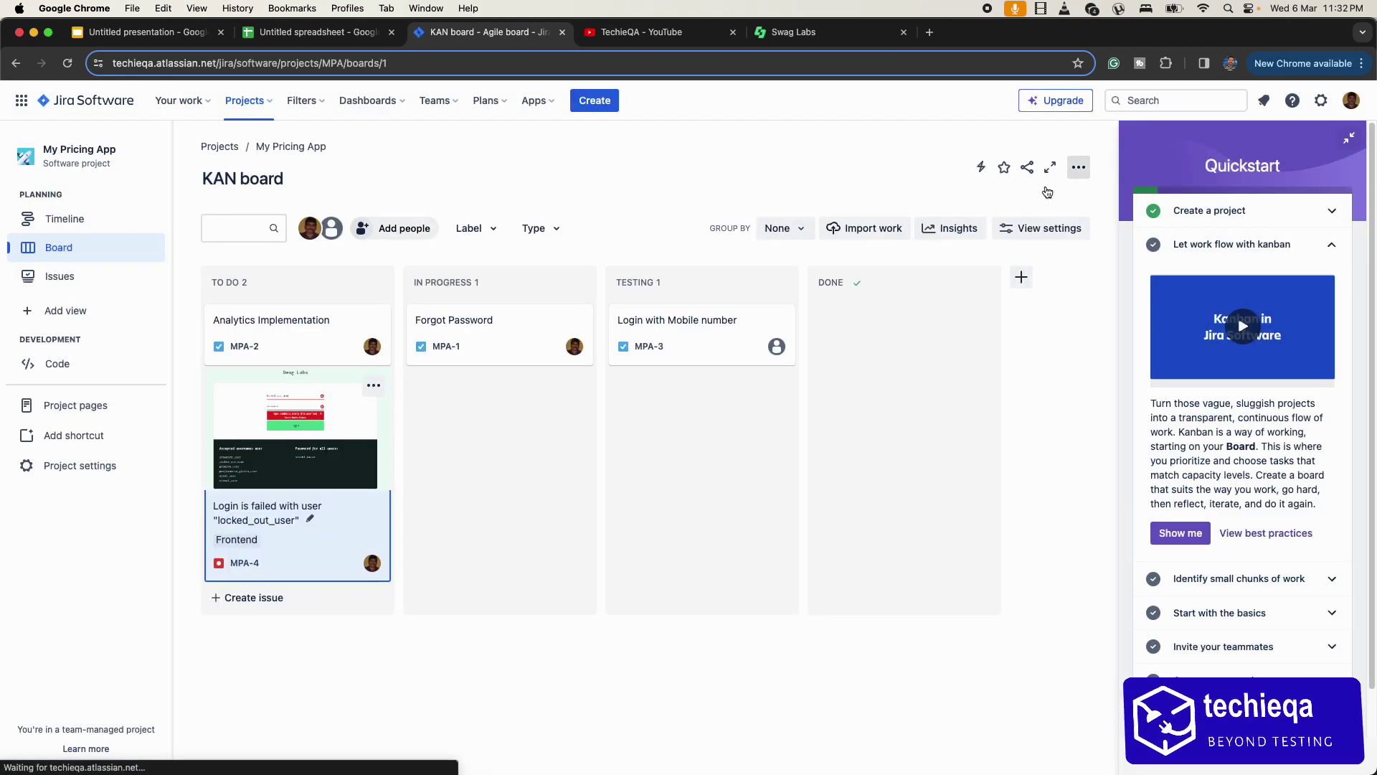
{"action": "left_click", "coordinate": [374, 562]}
{"action": "left_click", "coordinate": [428, 637]}
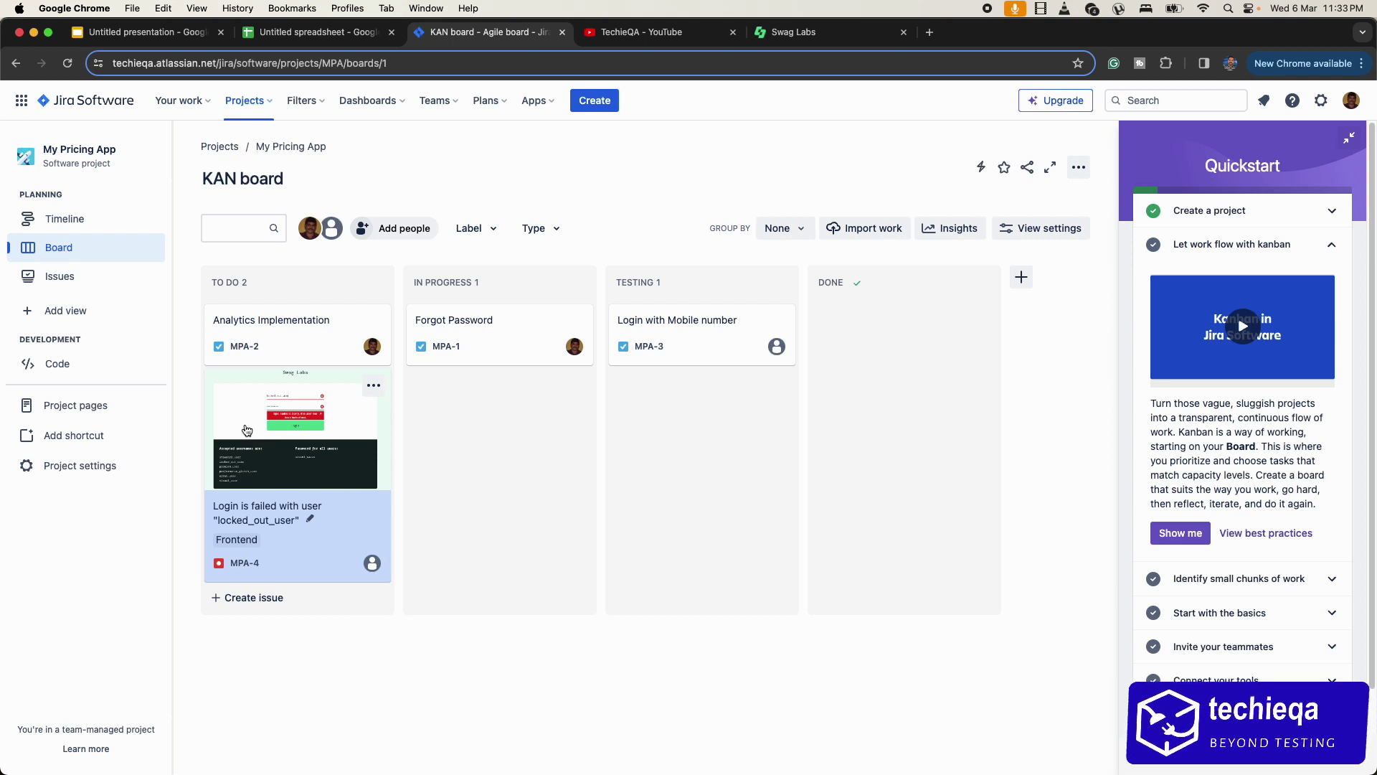
Move the locked_out_user bug card through In Progress to the Testing column and assign it to yourself.
{"action": "left_click_drag", "start_coordinate": [243, 427], "coordinate": [475, 439]}
{"action": "left_click_drag", "start_coordinate": [324, 554], "coordinate": [430, 443]}
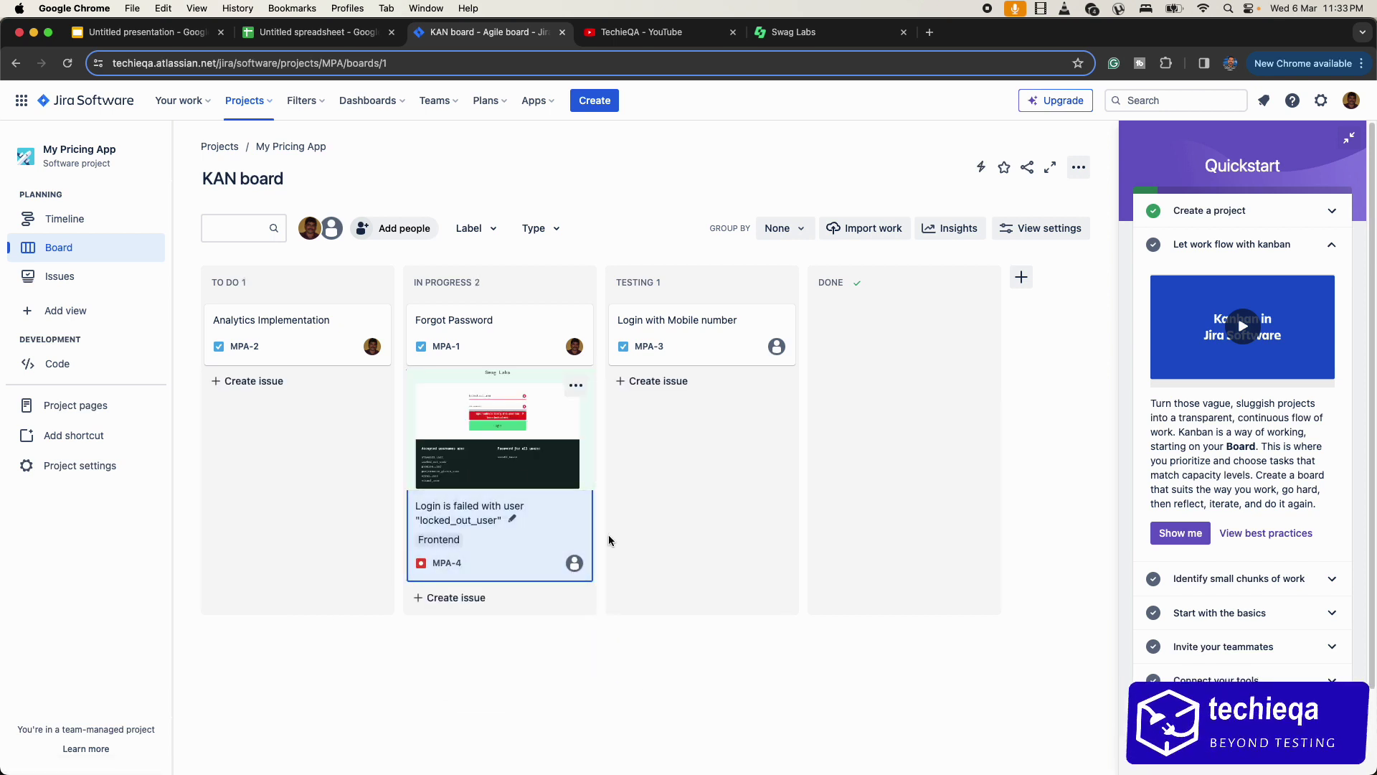
{"action": "left_click_drag", "start_coordinate": [467, 516], "coordinate": [674, 479]}
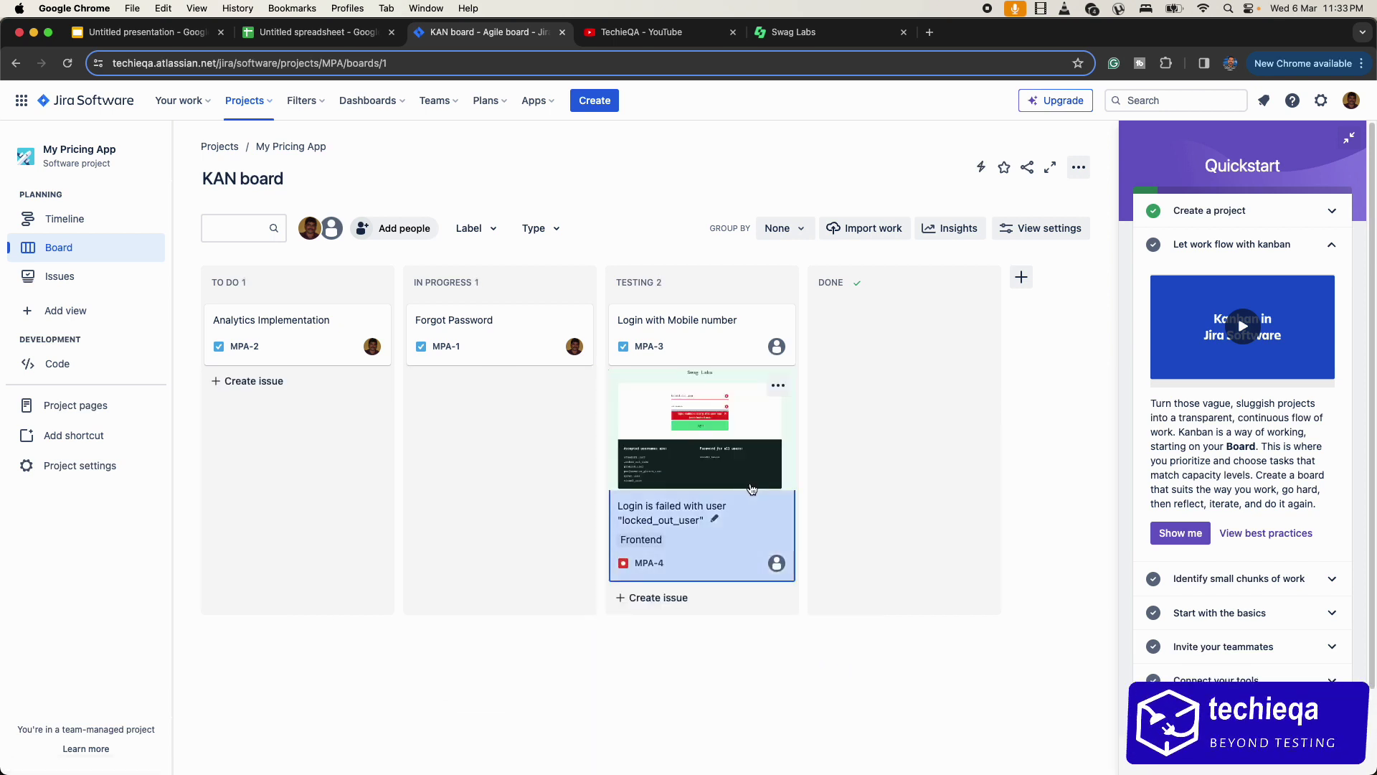
{"action": "left_click", "coordinate": [776, 564]}
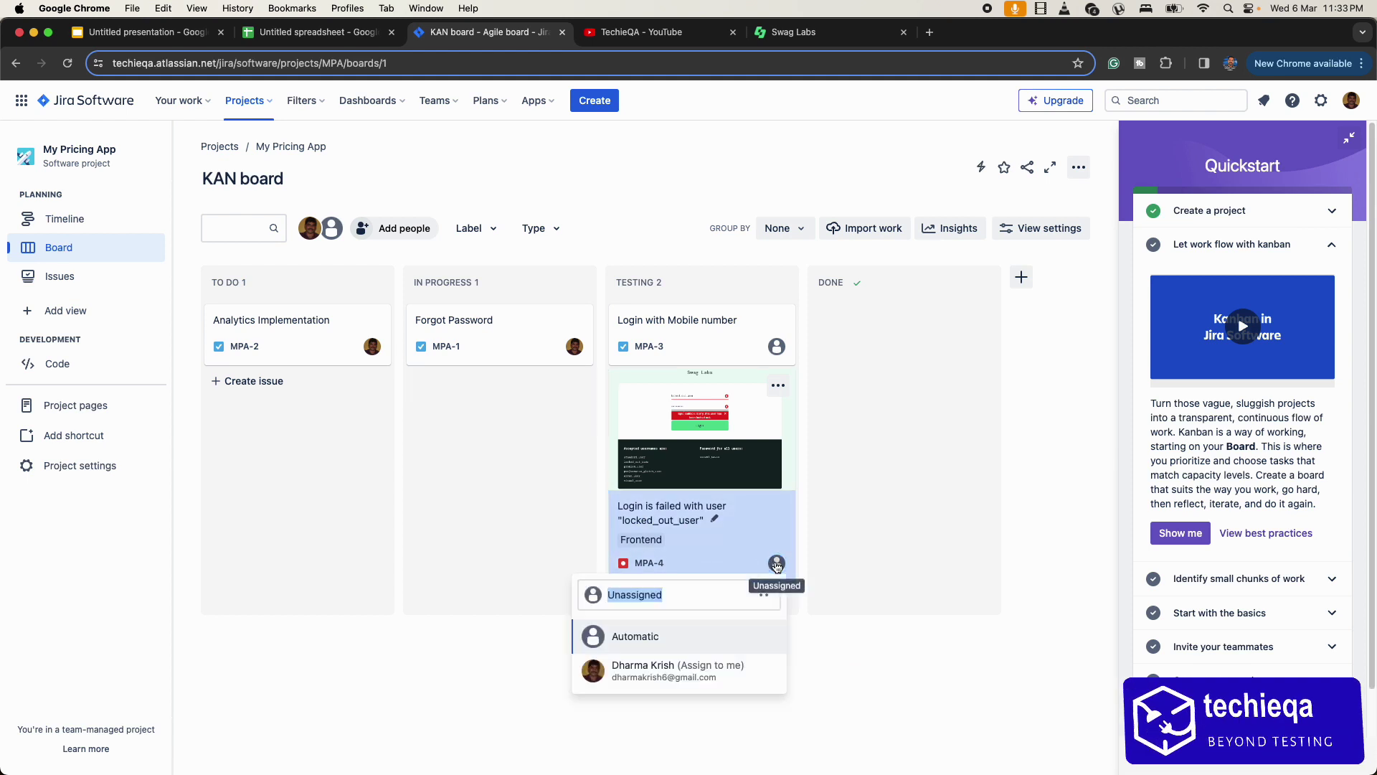
{"action": "left_click", "coordinate": [663, 669]}
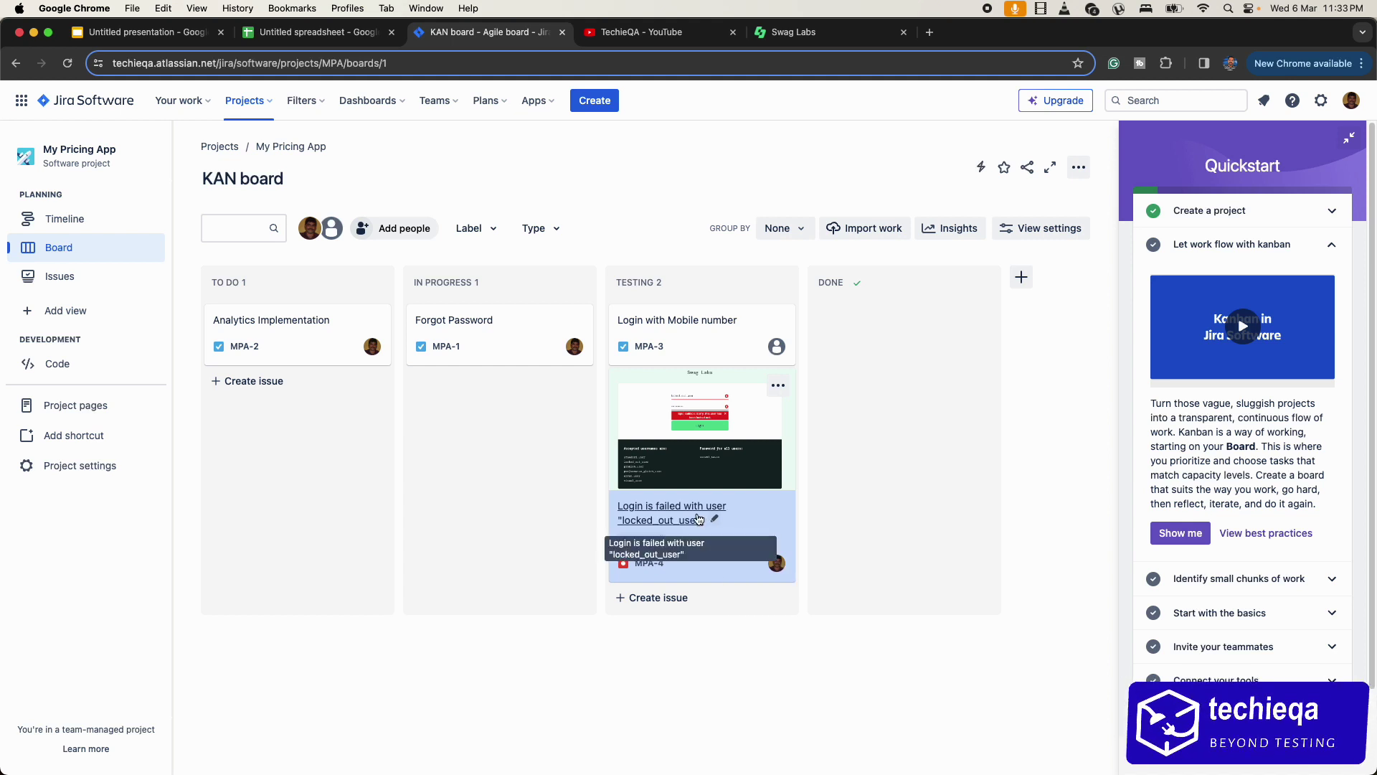
Switch to the Swag Labs site, reload the login page and enter standard_user as the username.
{"action": "left_click", "coordinate": [805, 33]}
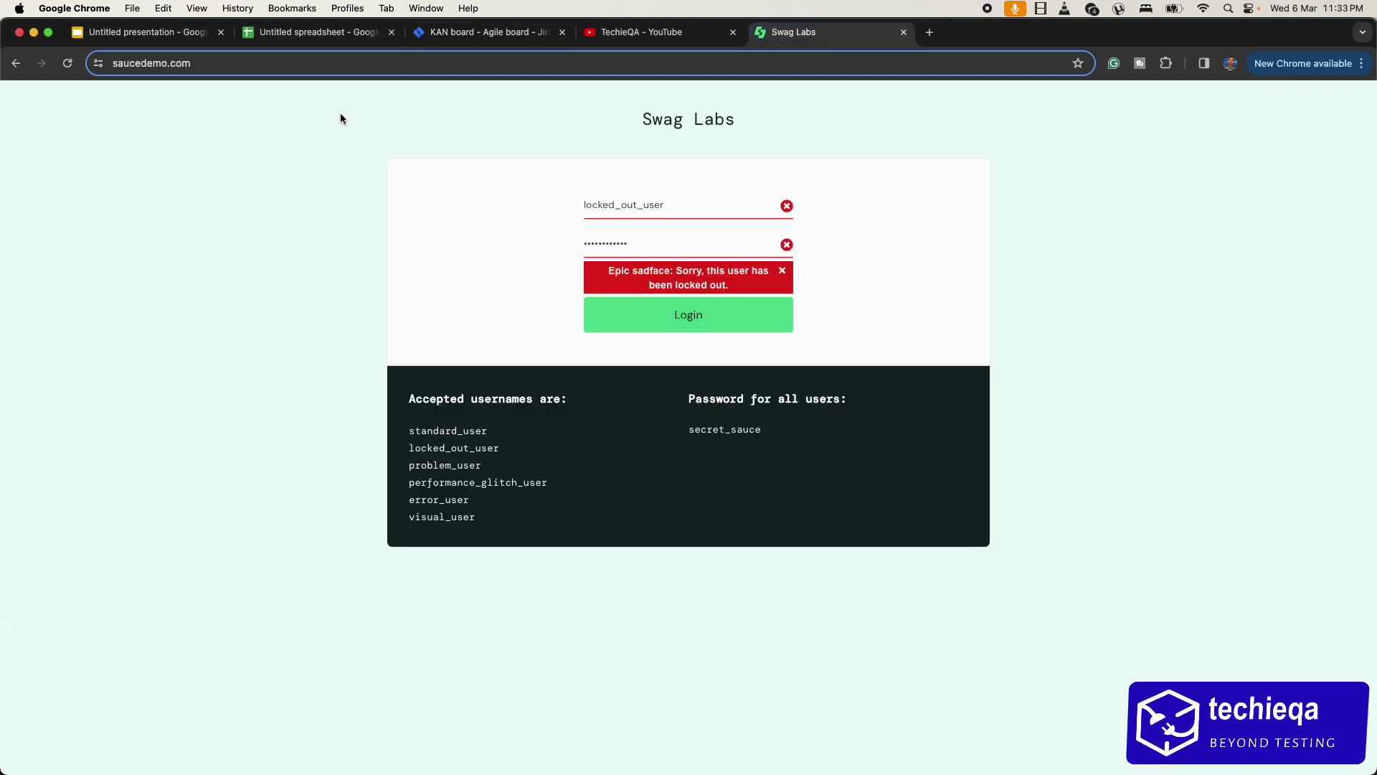
{"action": "key", "text": "Return"}
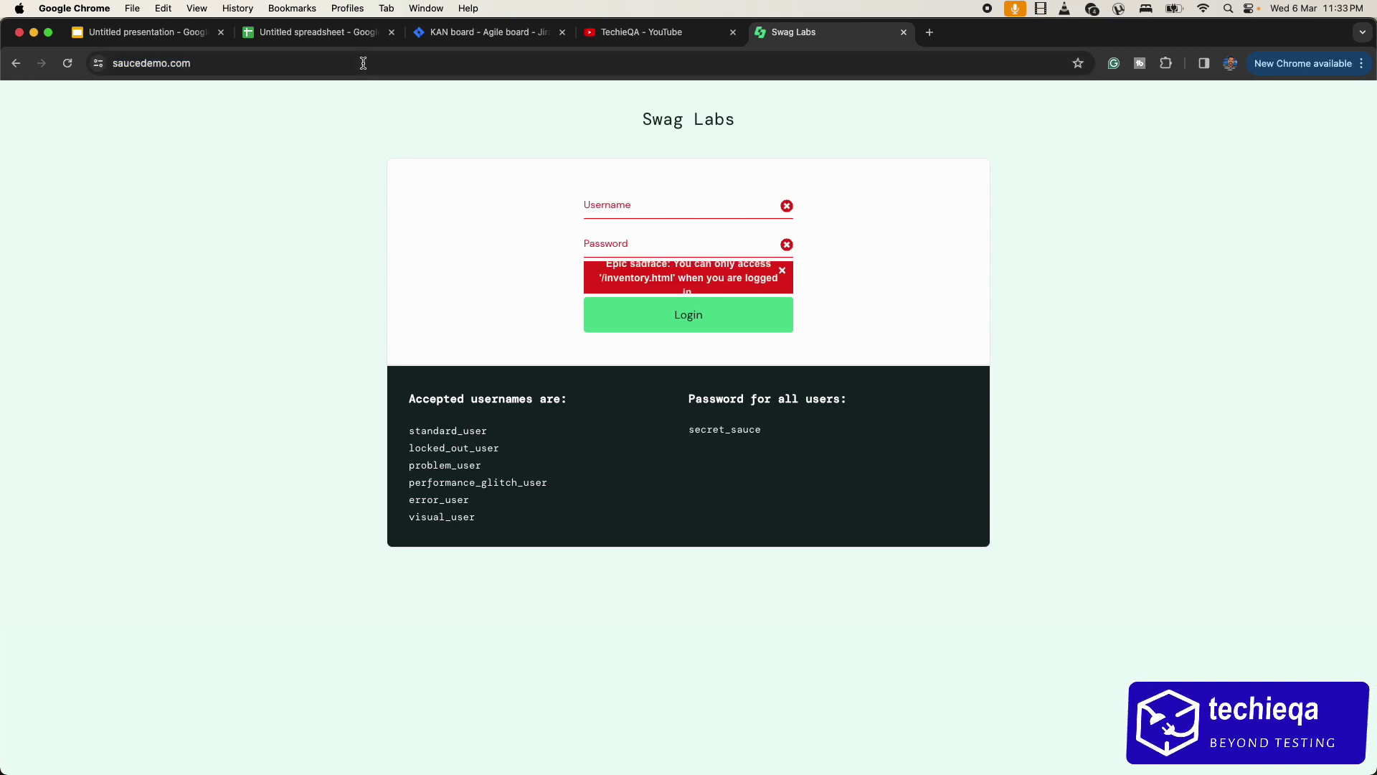
{"action": "double_click", "coordinate": [444, 430]}
{"action": "key", "text": "super+c"}
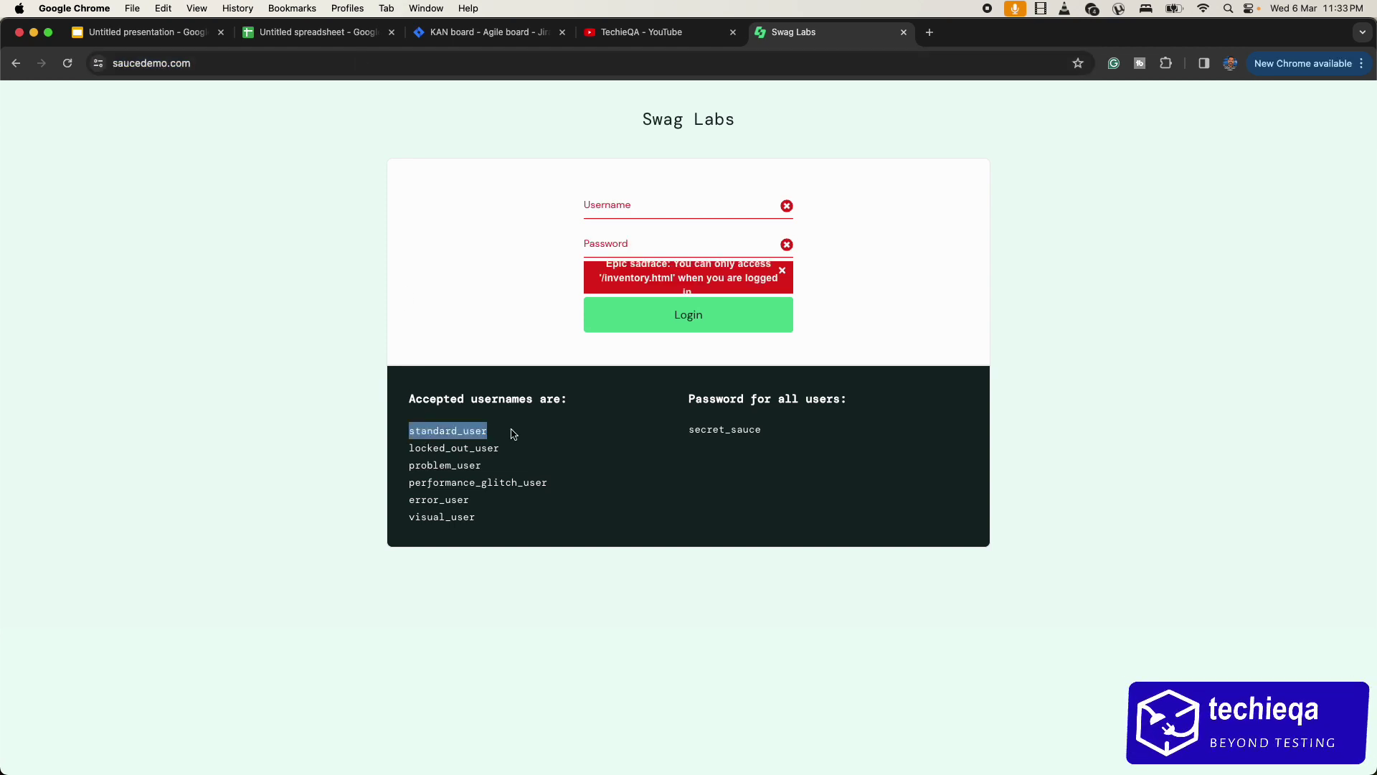
{"action": "left_click", "coordinate": [646, 206]}
{"action": "key", "text": "super+v"}
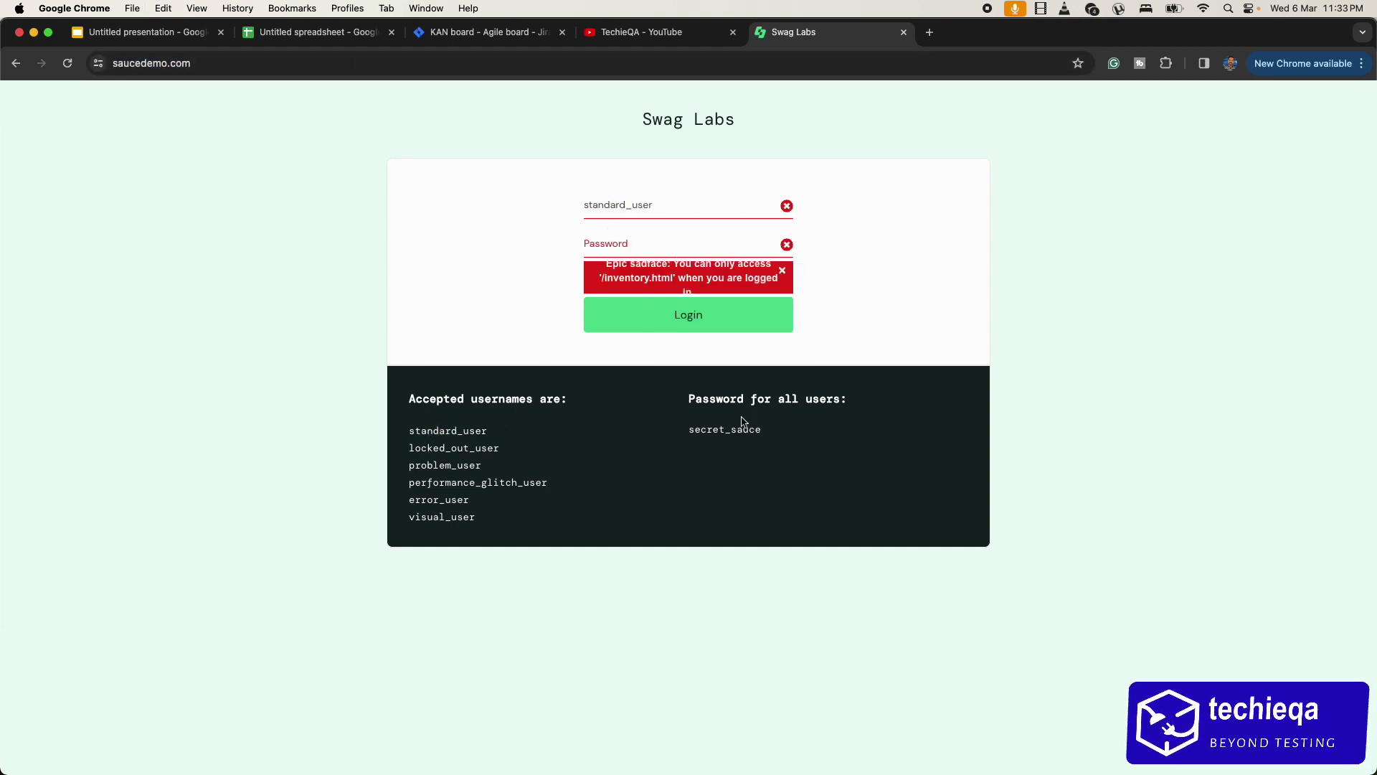
Copy the listed password into the password field, log in to Swag Labs and dismiss the password warning.
{"action": "double_click", "coordinate": [694, 429]}
{"action": "left_click", "coordinate": [678, 244]}
{"action": "key", "text": "super+v"}
{"action": "left_click", "coordinate": [660, 317]}
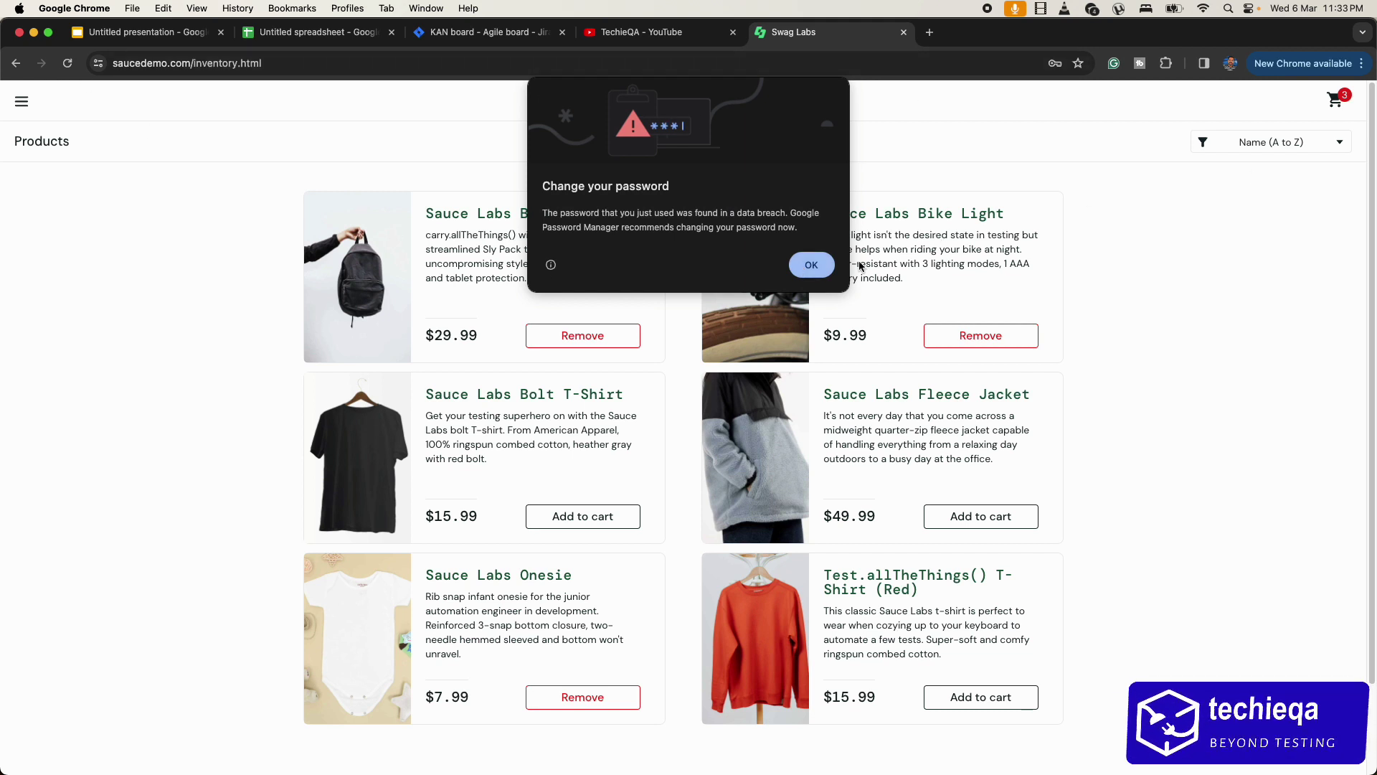
{"action": "left_click", "coordinate": [825, 265]}
View the Swag Labs shopping cart and log out of the store.
{"action": "left_click", "coordinate": [1335, 101]}
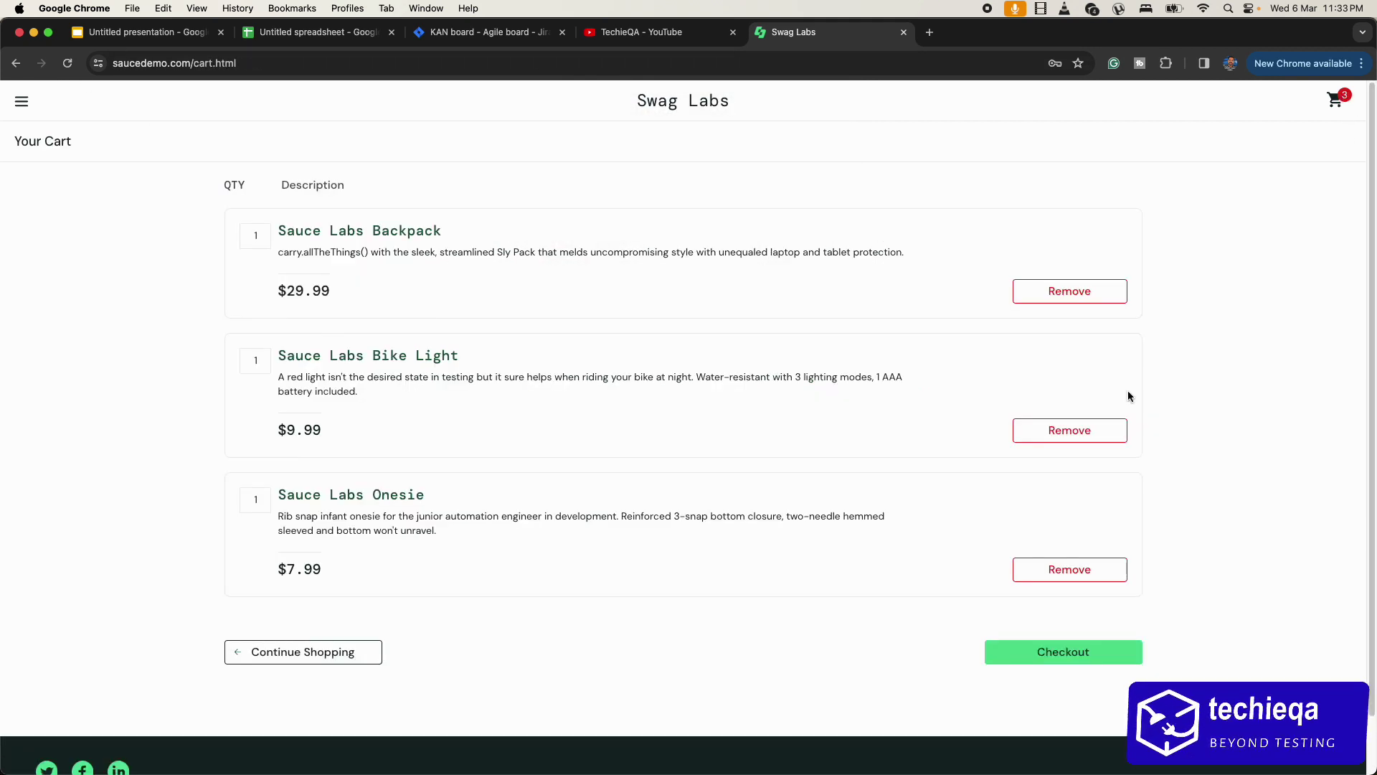
{"action": "left_click", "coordinate": [23, 104]}
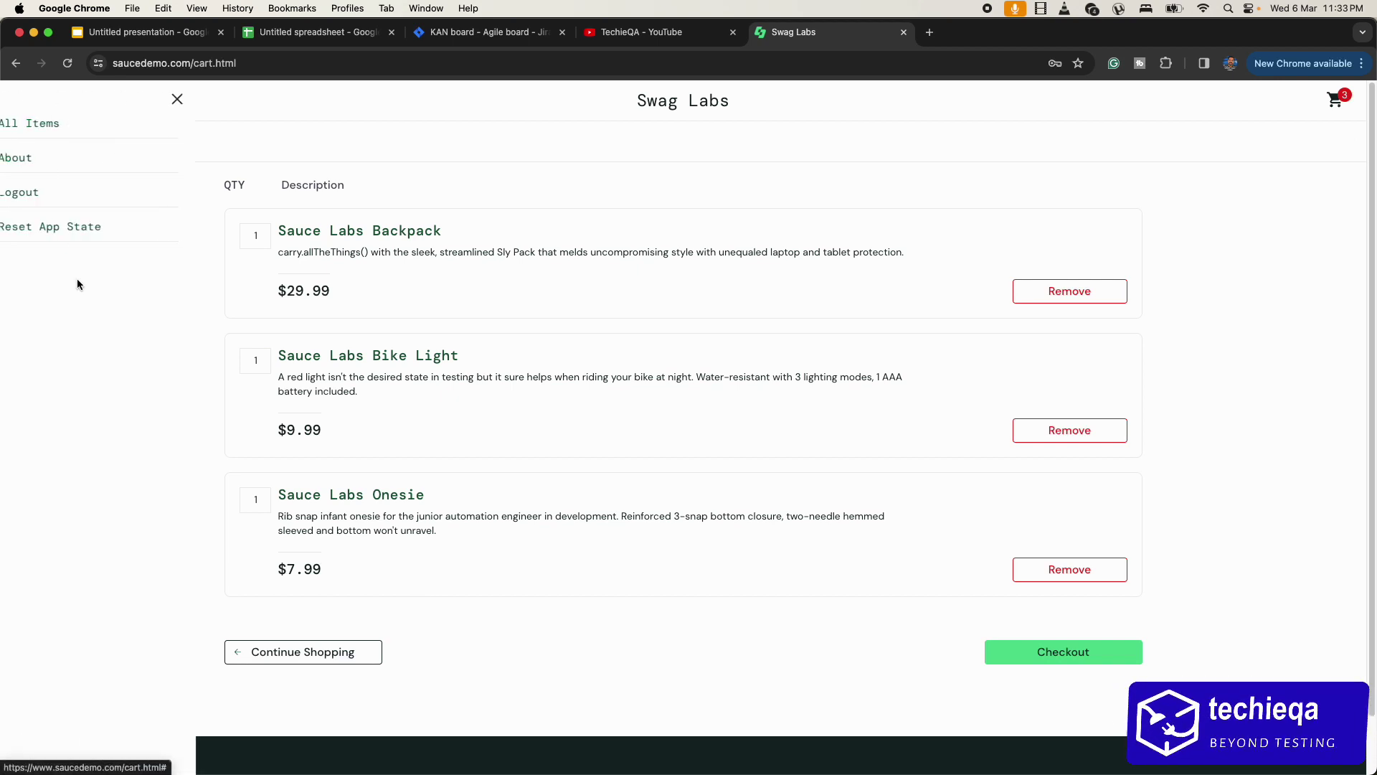
{"action": "left_click", "coordinate": [63, 197]}
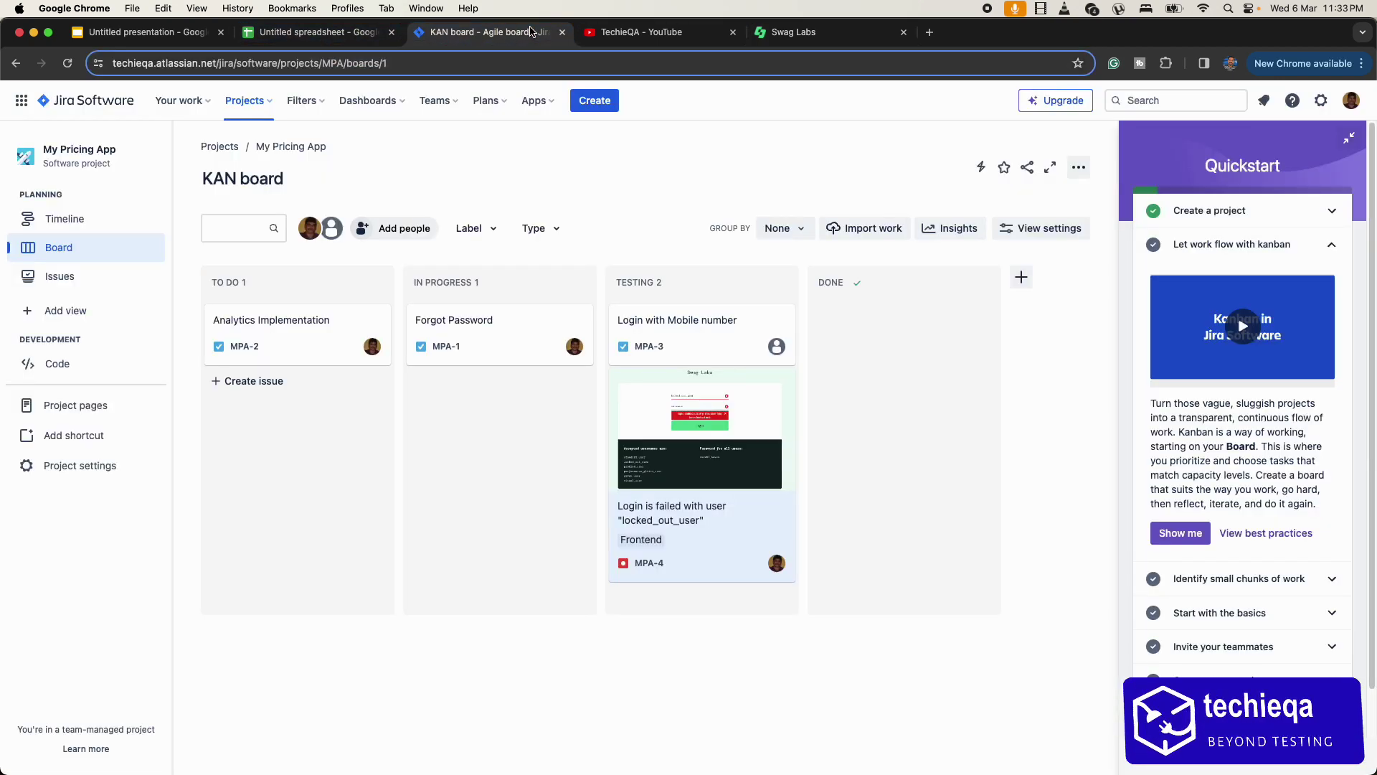
Switch to the Jira board, open the locked_out_user bug and write the comment "fixed on new build<build number>".
{"action": "left_click", "coordinate": [487, 31]}
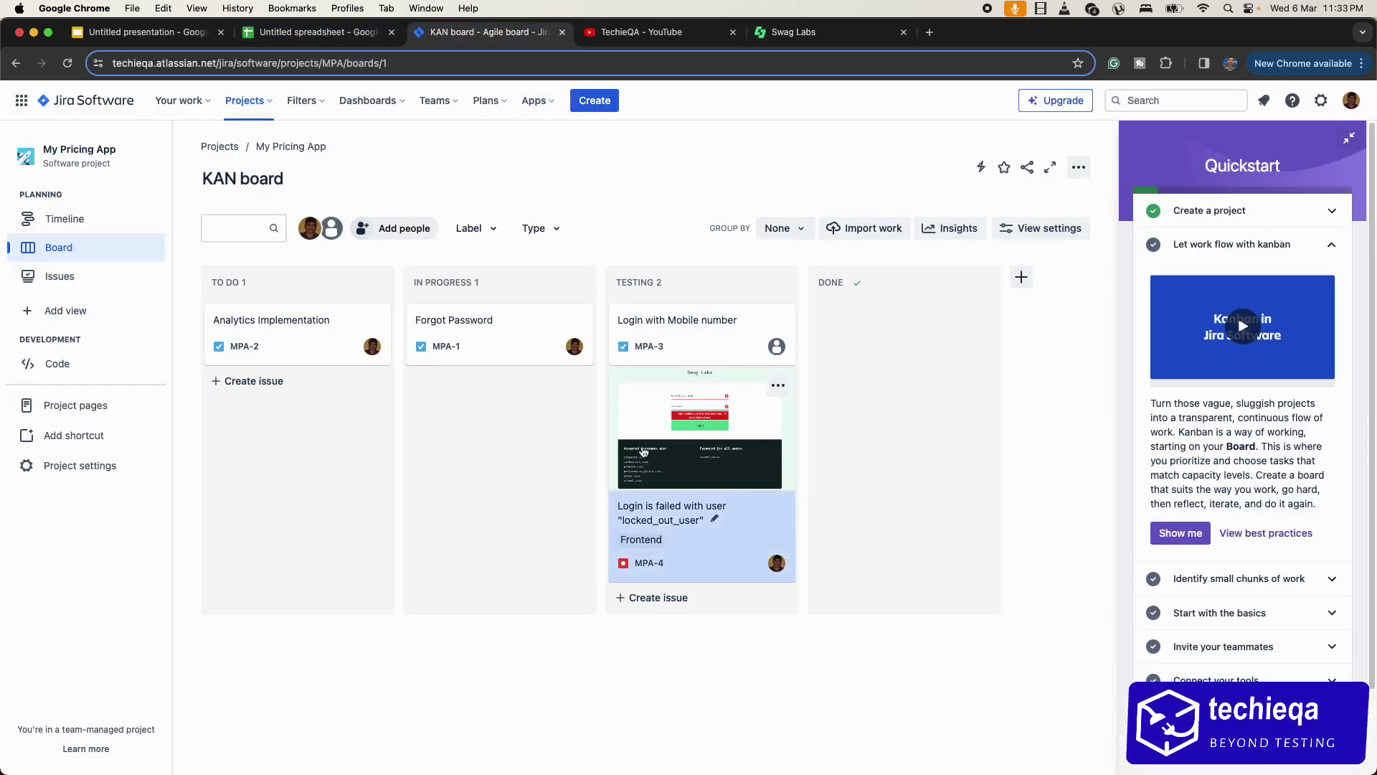
{"action": "left_click", "coordinate": [685, 522]}
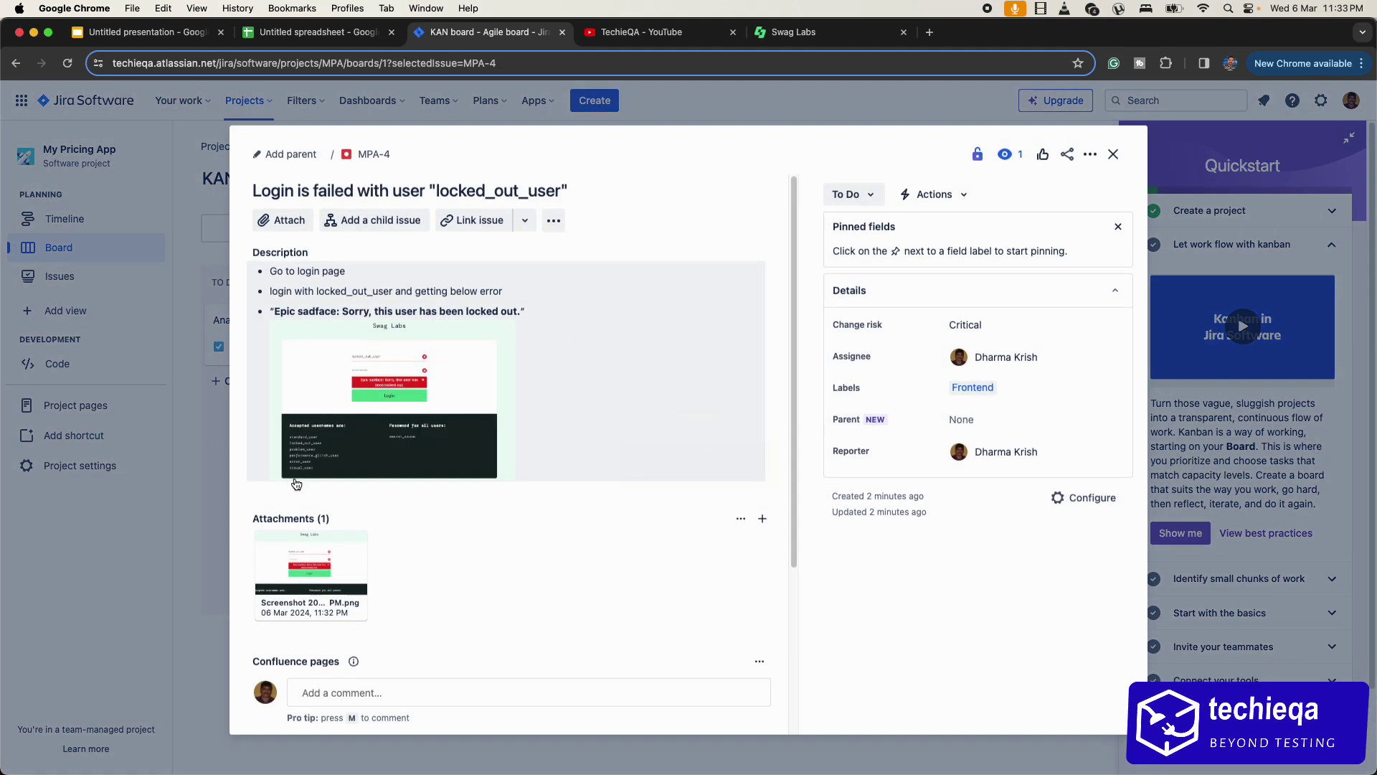
{"action": "scroll", "coordinate": [376, 544], "scroll_direction": "down", "scroll_amount": 3}
{"action": "left_click", "coordinate": [363, 596]}
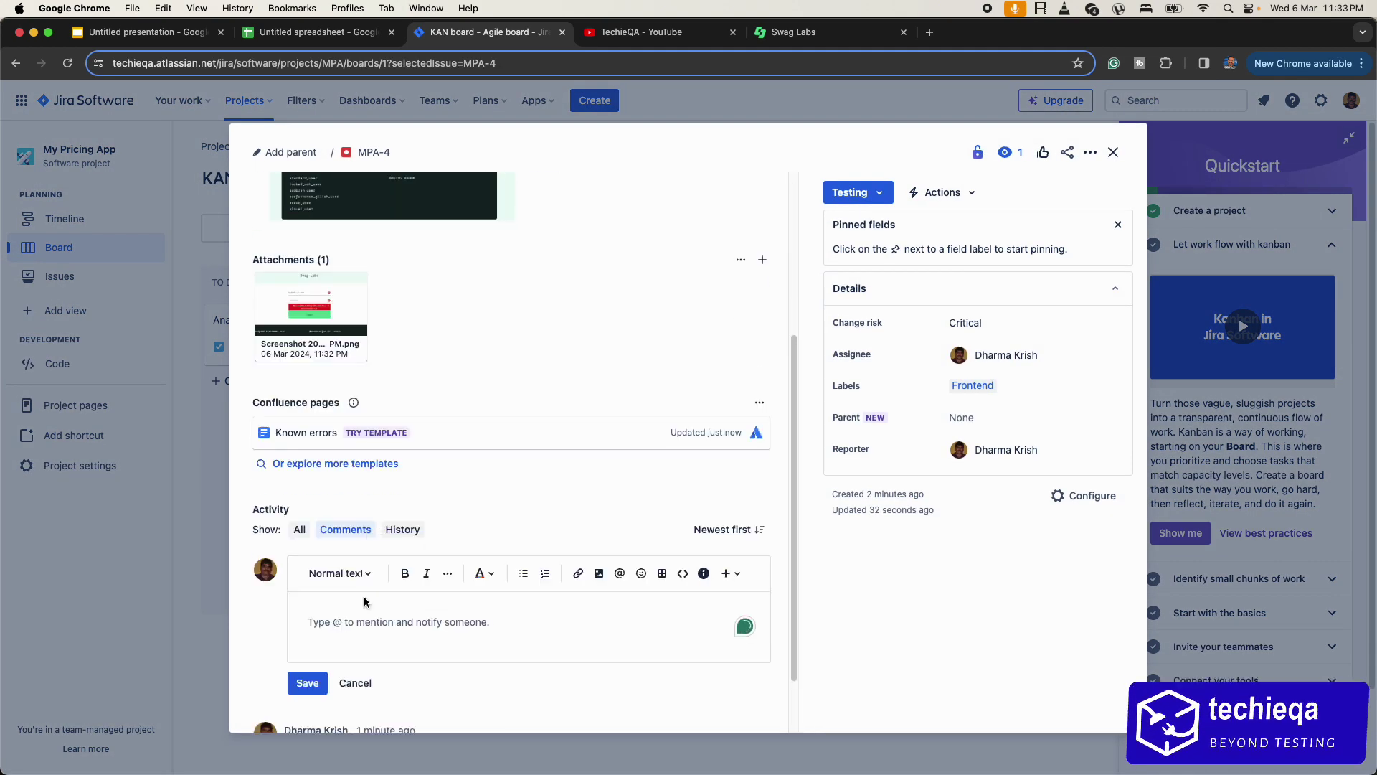
{"action": "type", "text": "fixed on ne"}
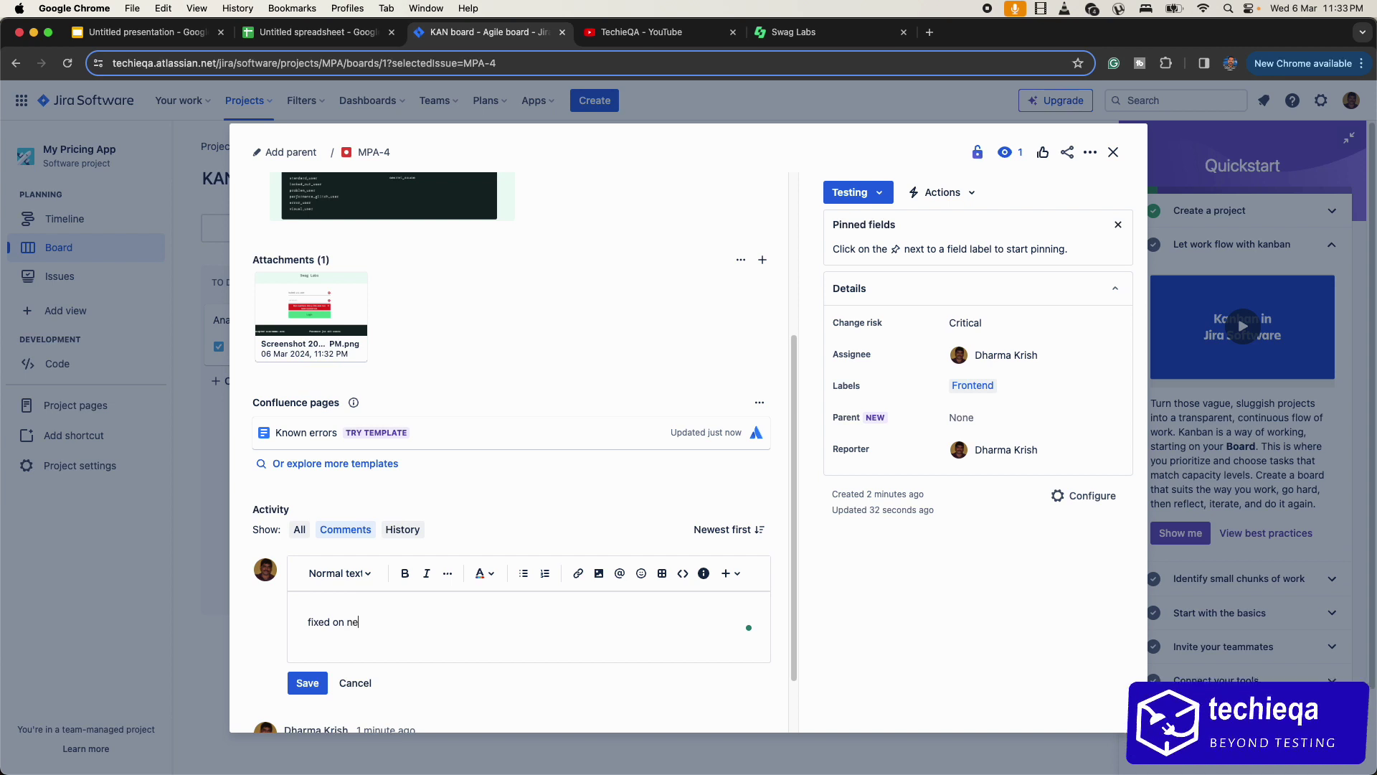
{"action": "type", "text": "w build<build number>"}
{"action": "key", "text": "Return"}
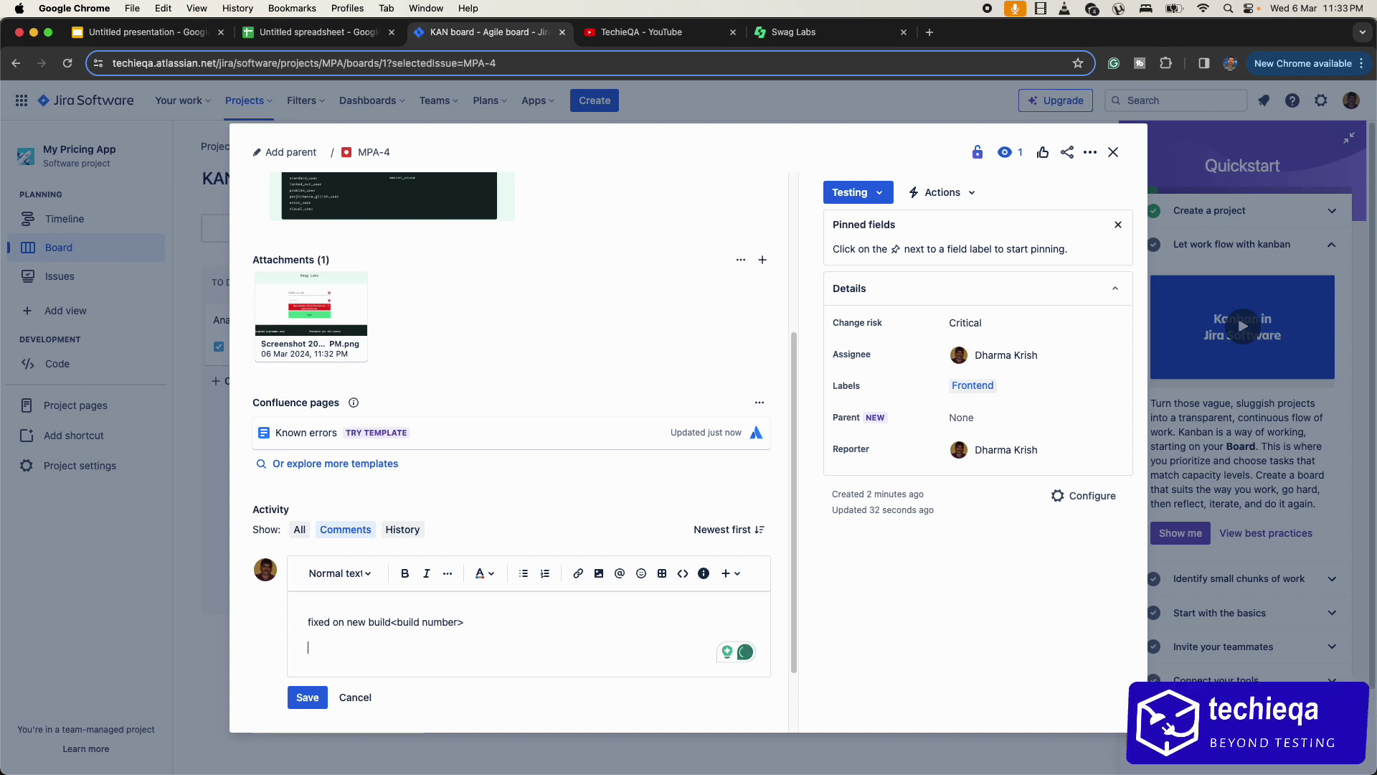
Insert the Swag Labs login screenshot below the comment text and save the comment.
{"action": "left_click", "coordinate": [599, 573]}
{"action": "double_click", "coordinate": [572, 313]}
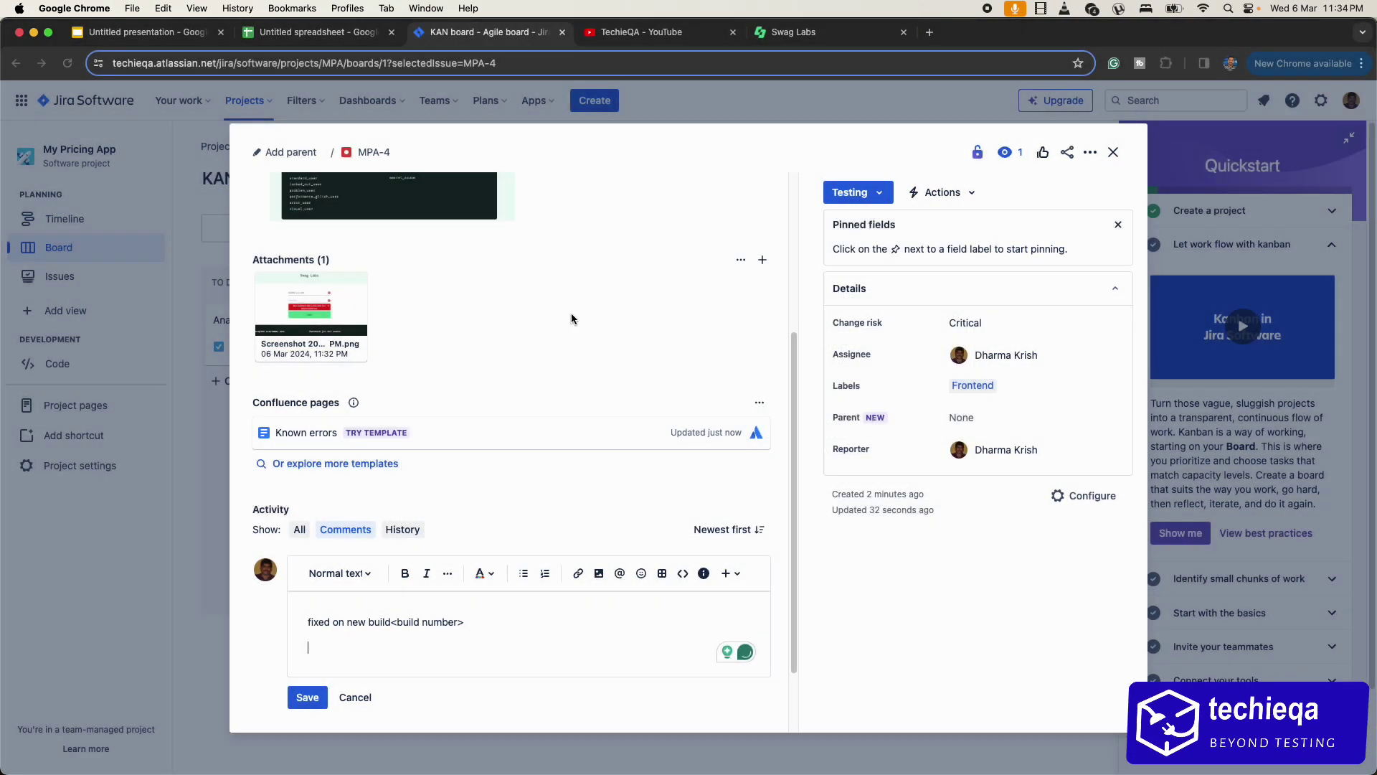
{"action": "scroll", "coordinate": [470, 619], "scroll_direction": "down", "scroll_amount": 4}
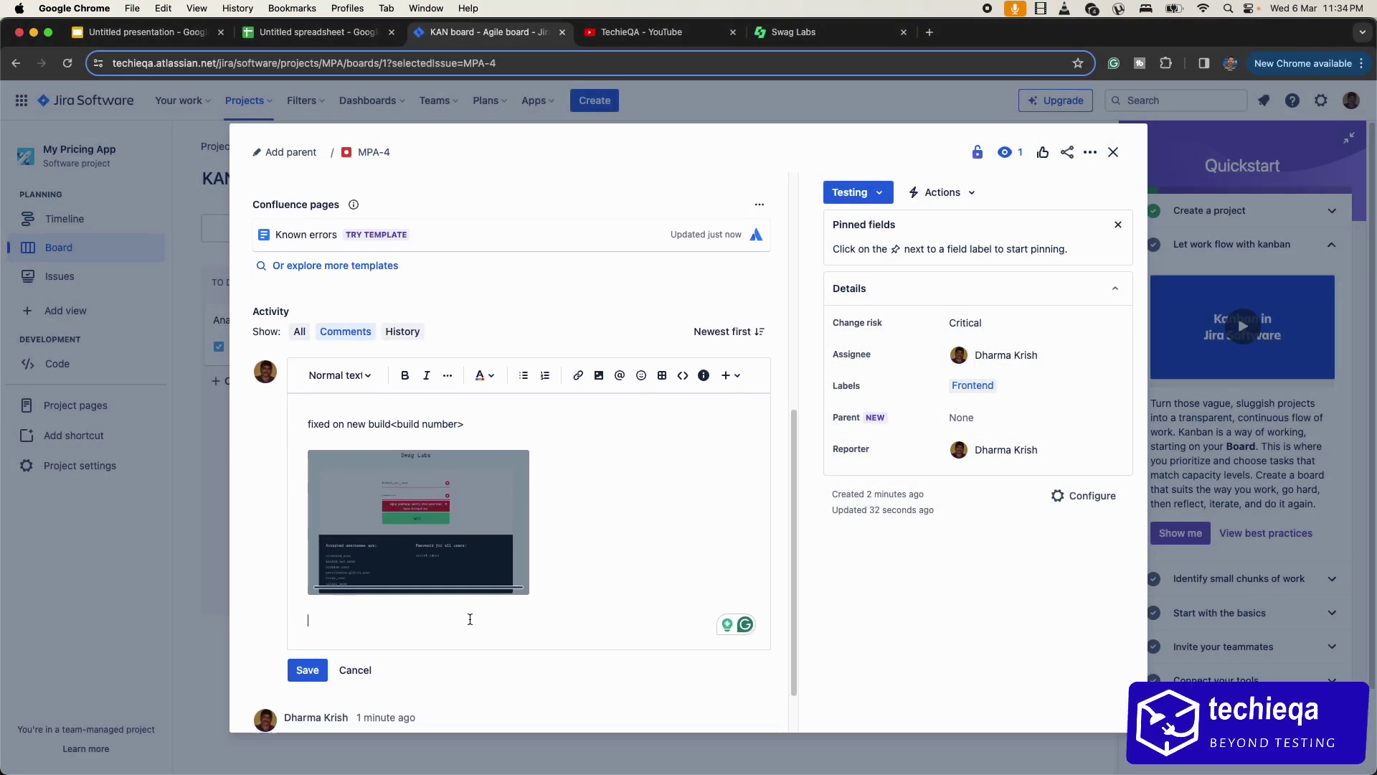
{"action": "left_click", "coordinate": [307, 603]}
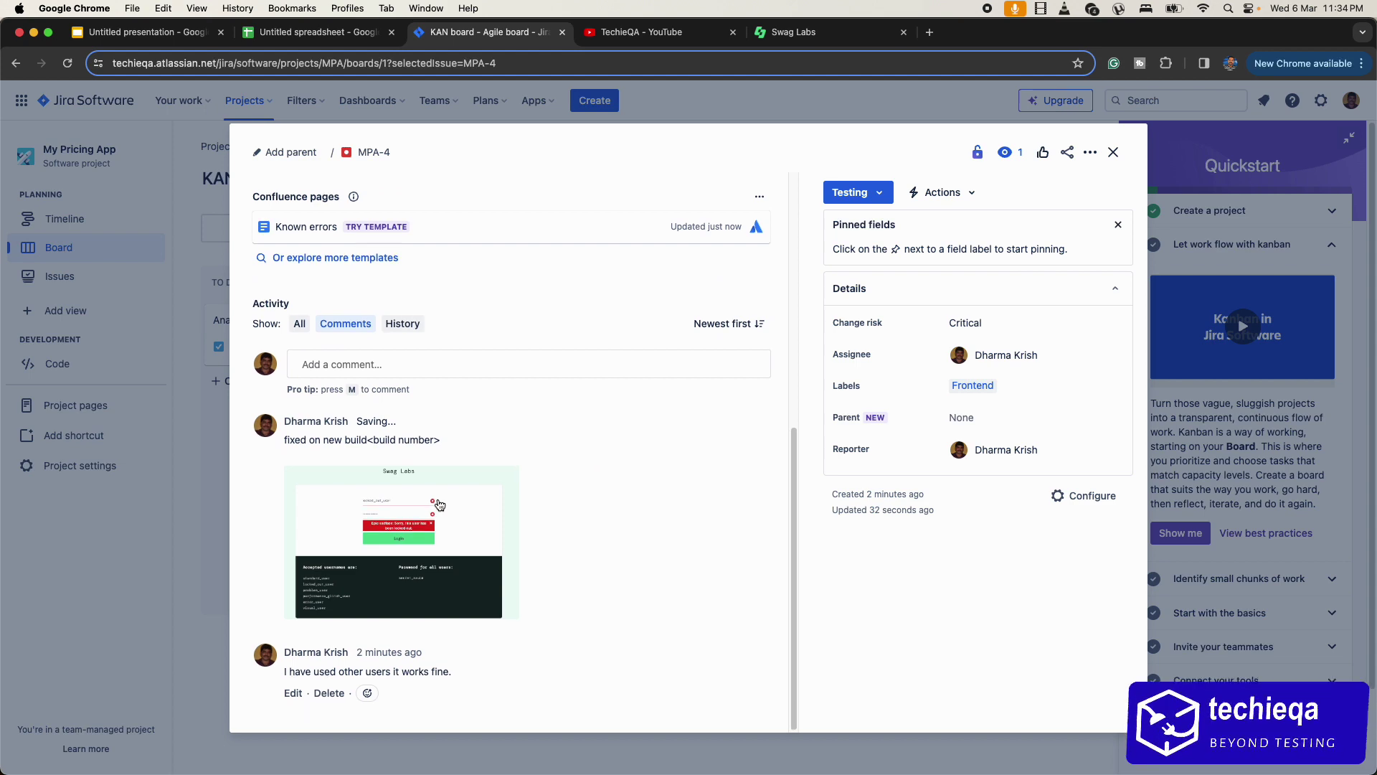
Review the bug's comments, attachments and description and set its status to Done.
{"action": "scroll", "coordinate": [439, 504], "scroll_direction": "up", "scroll_amount": 3}
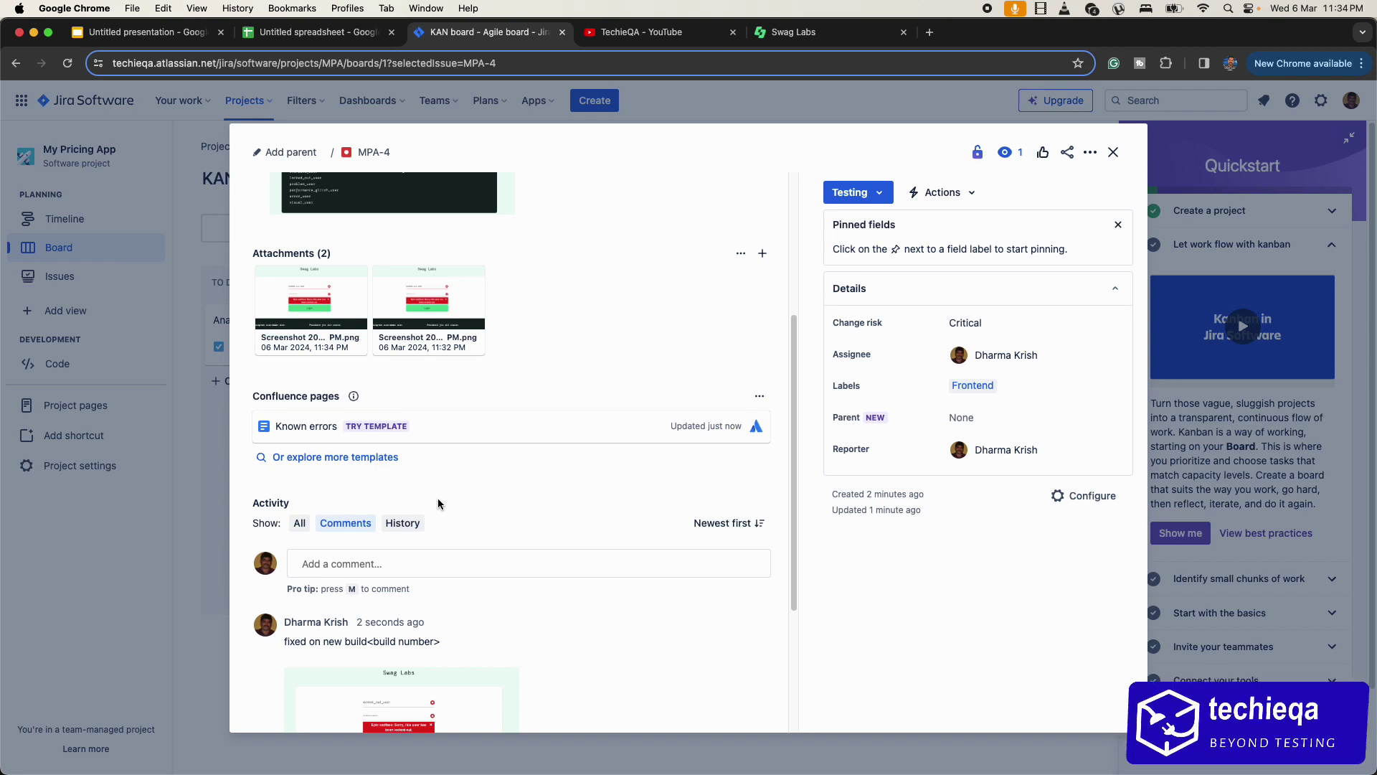
{"action": "scroll", "coordinate": [438, 497], "scroll_direction": "down", "scroll_amount": 3}
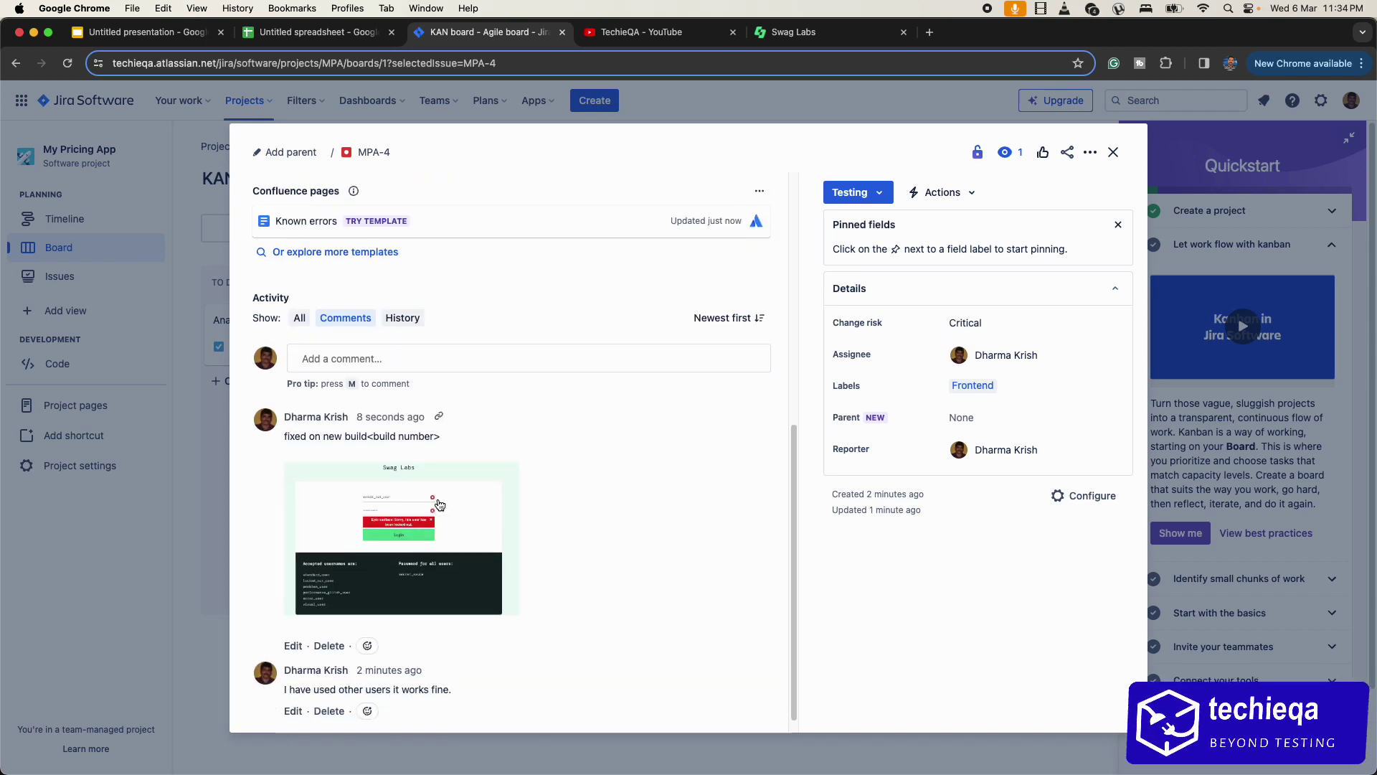
{"action": "scroll", "coordinate": [535, 466], "scroll_direction": "up", "scroll_amount": 8}
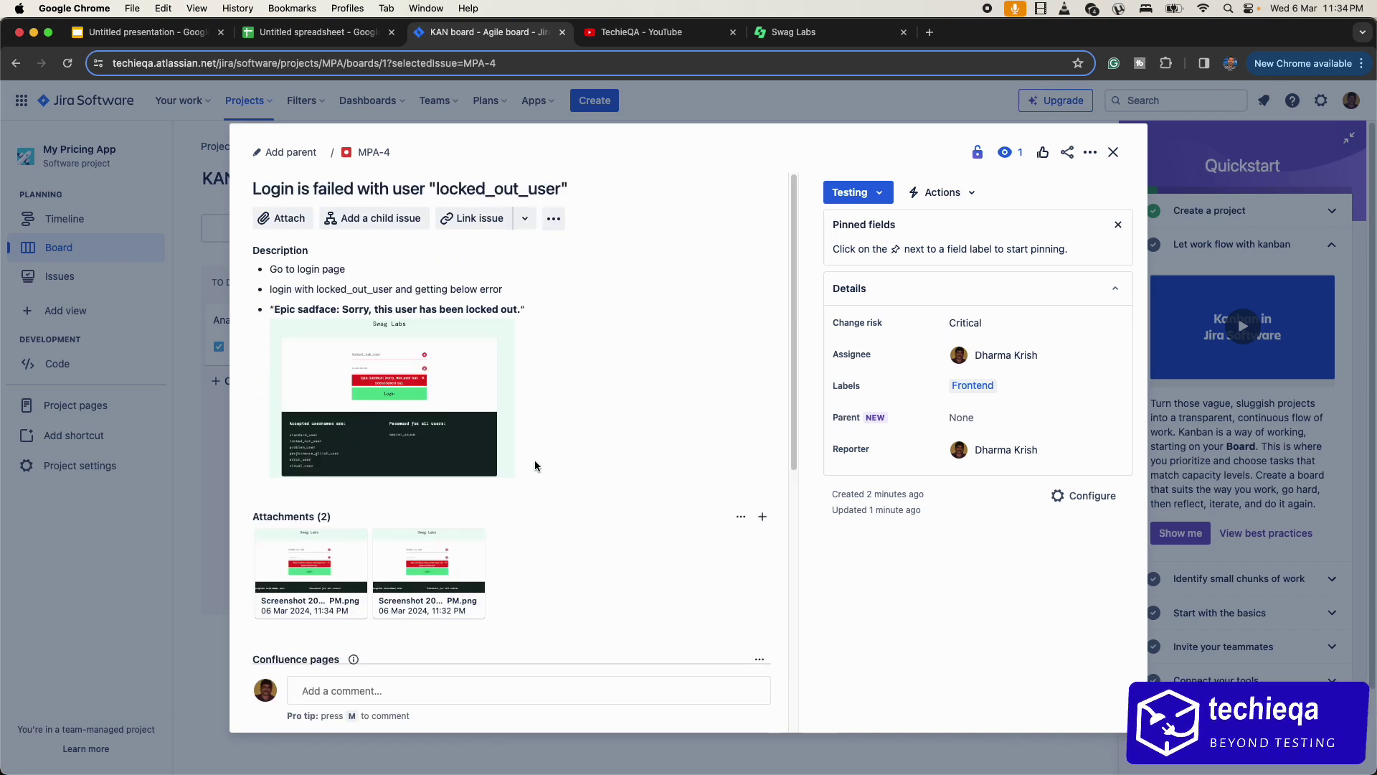
{"action": "scroll", "coordinate": [535, 465], "scroll_direction": "down", "scroll_amount": 9}
{"action": "left_click", "coordinate": [854, 192]}
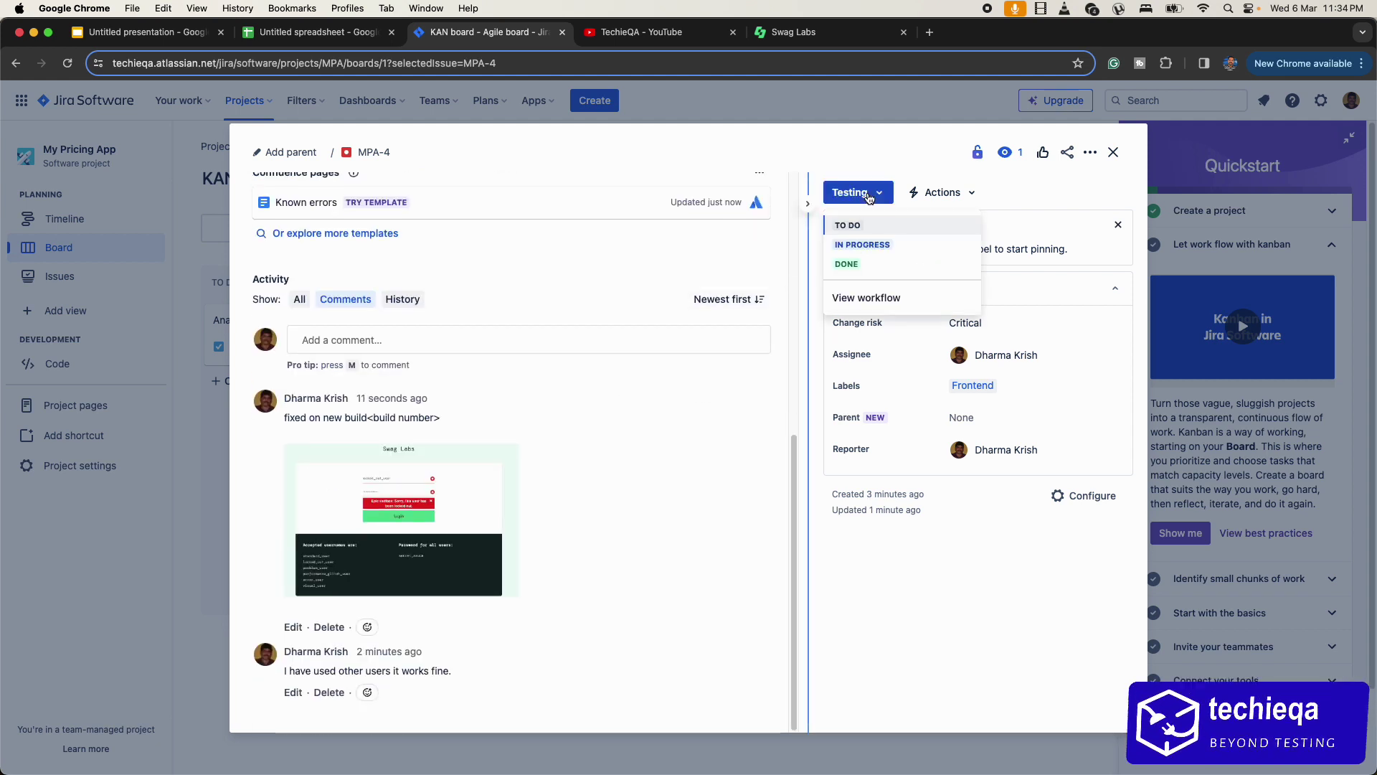
{"action": "left_click", "coordinate": [861, 260]}
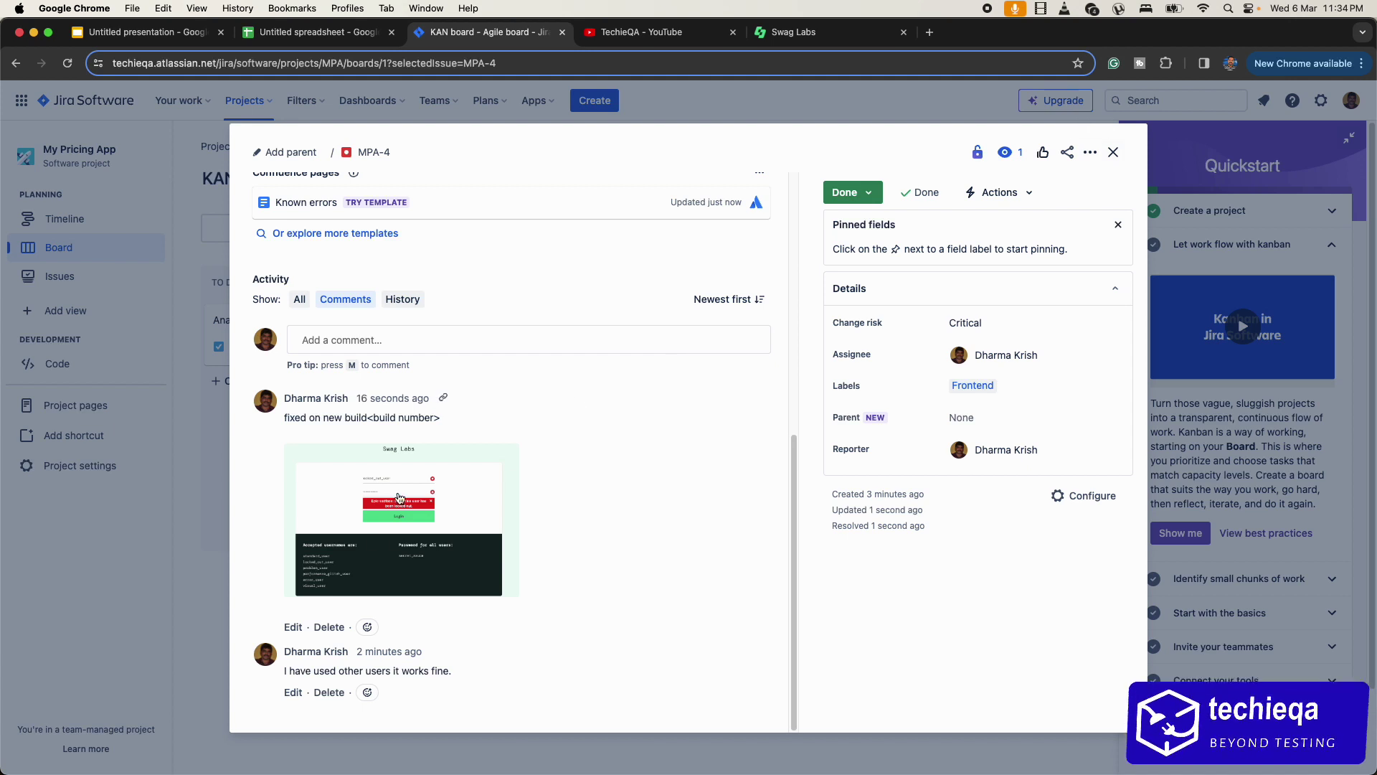
Set the bug's status to To Do and its assignee to Unassigned.
{"action": "left_click", "coordinate": [860, 193]}
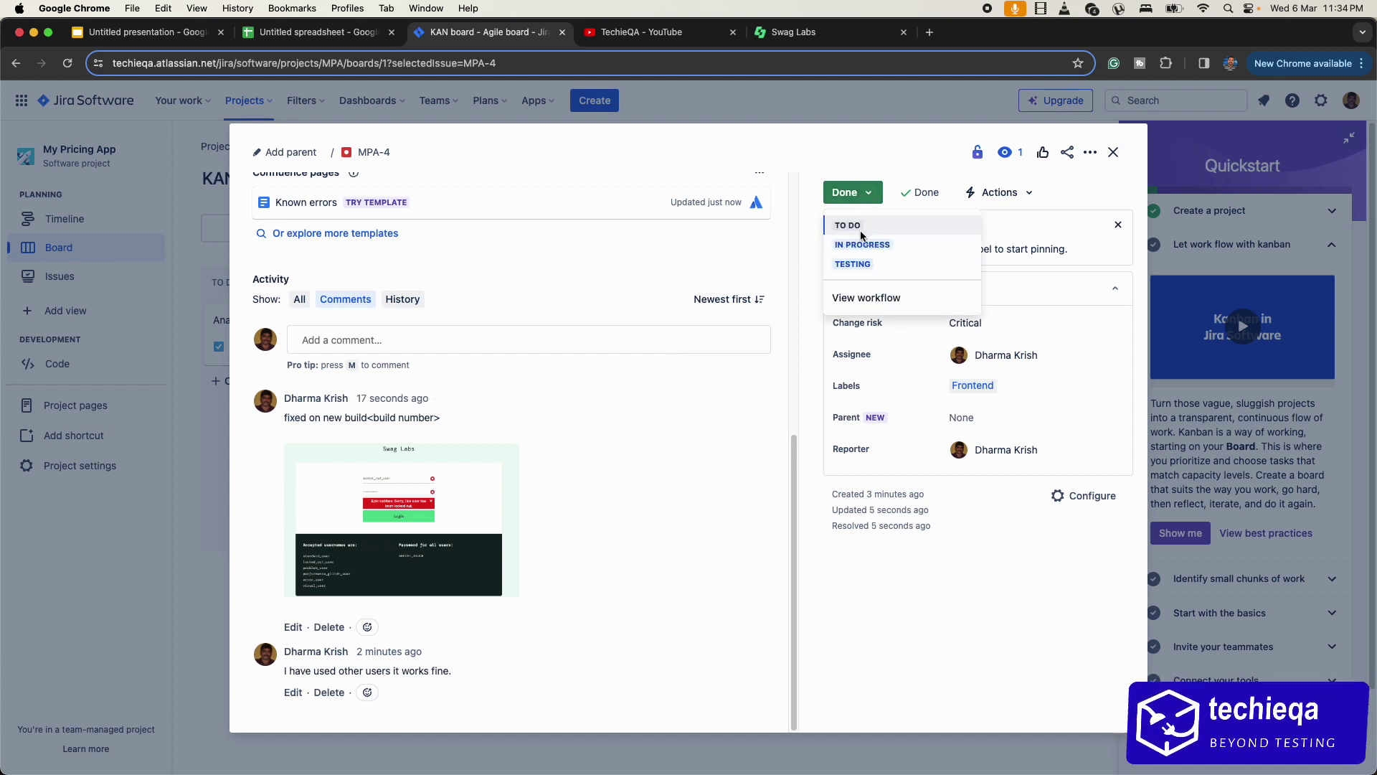
{"action": "left_click", "coordinate": [848, 224]}
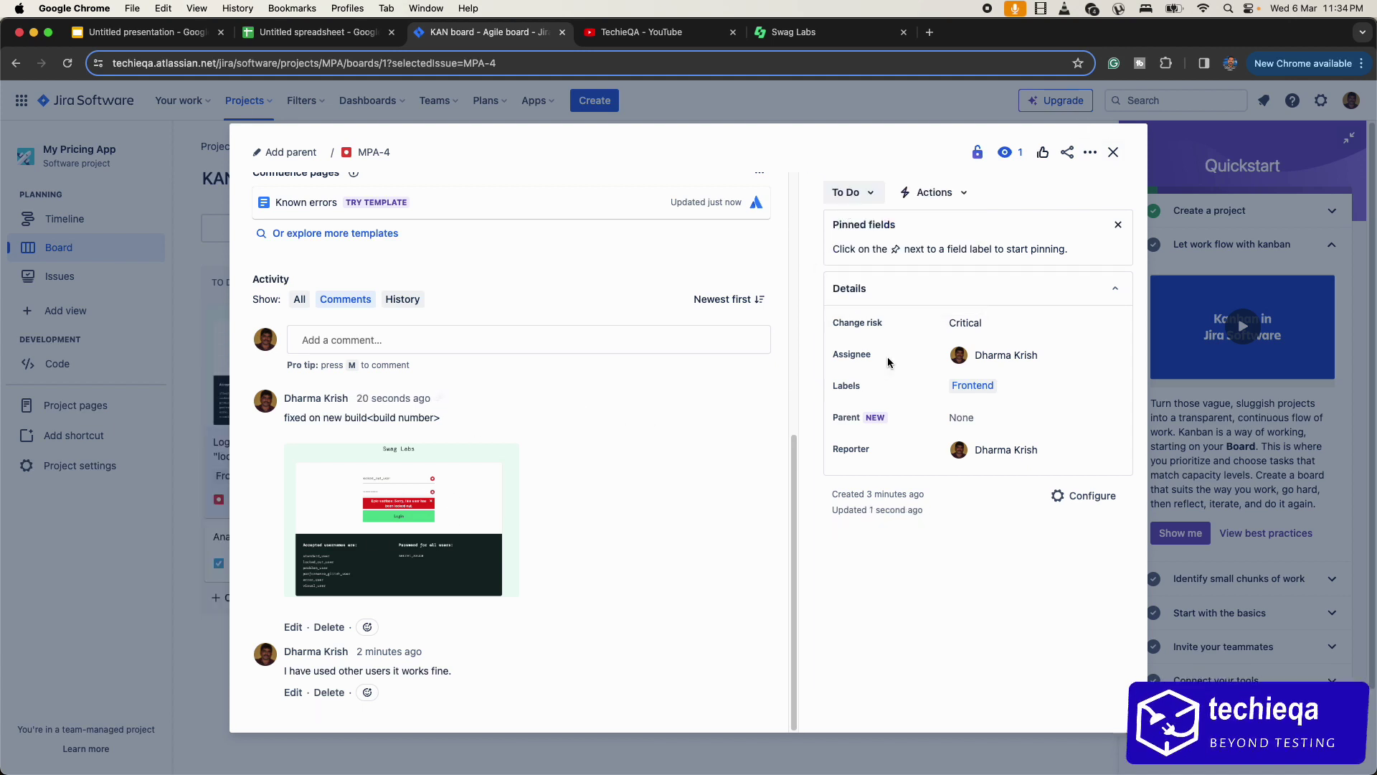
{"action": "left_click", "coordinate": [1004, 355]}
{"action": "left_click", "coordinate": [998, 406]}
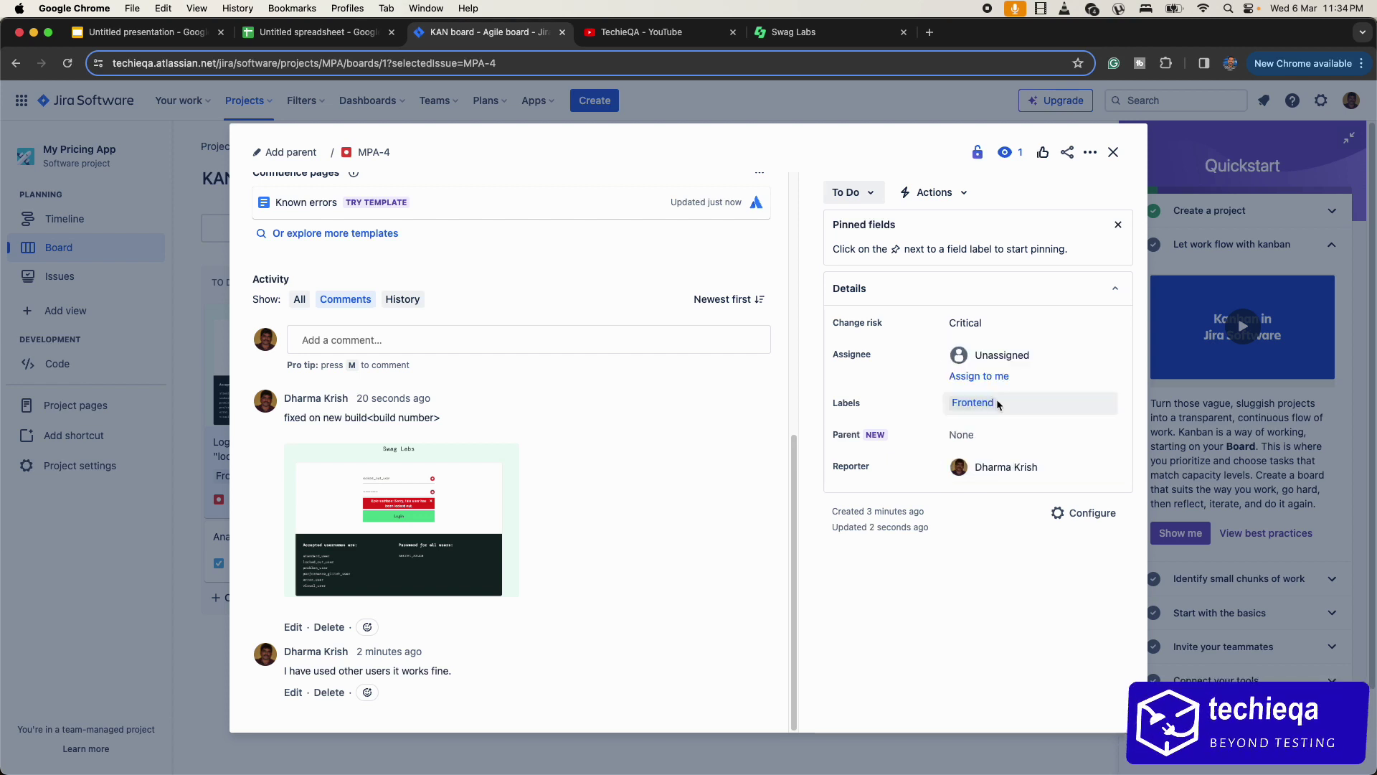
{"action": "left_click", "coordinate": [875, 200]}
{"action": "left_click", "coordinate": [903, 163]}
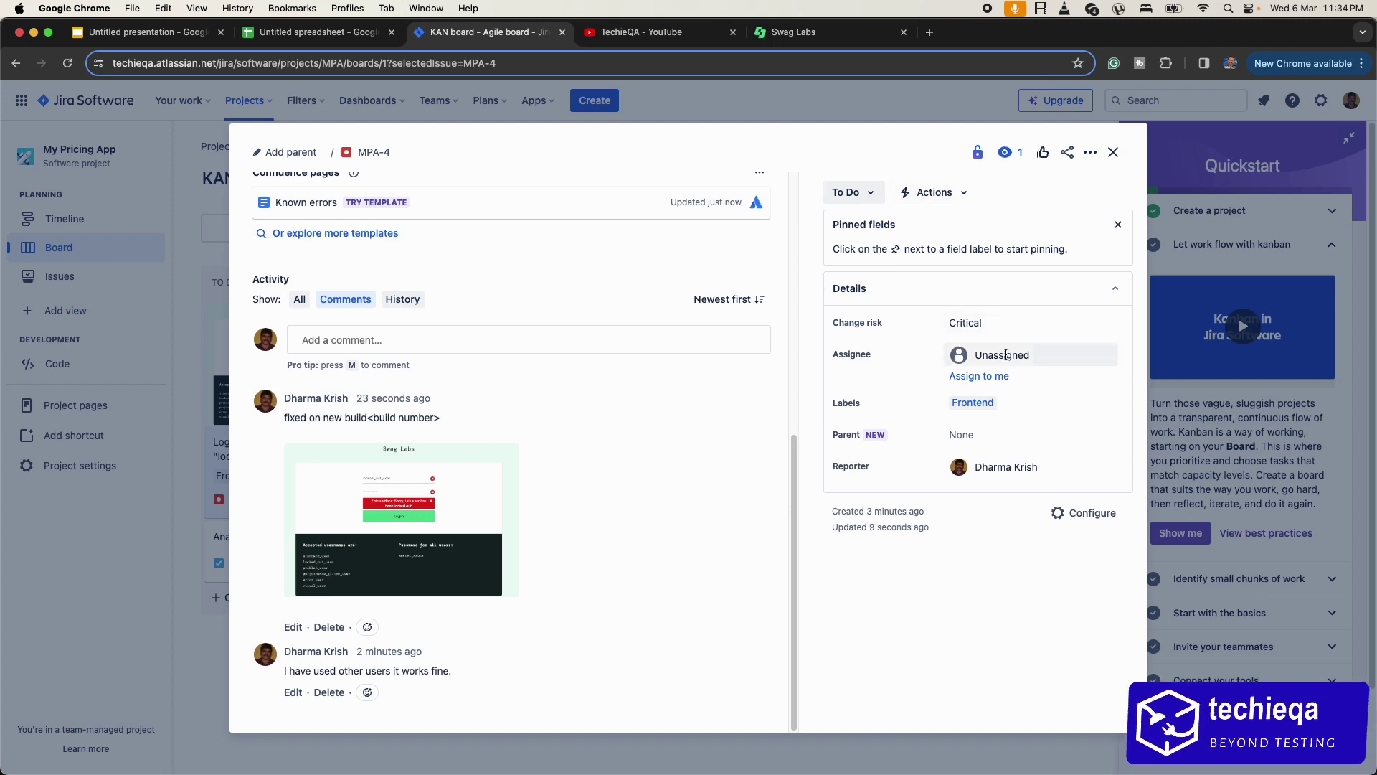
{"action": "left_click", "coordinate": [1005, 355]}
{"action": "left_click", "coordinate": [924, 159]}
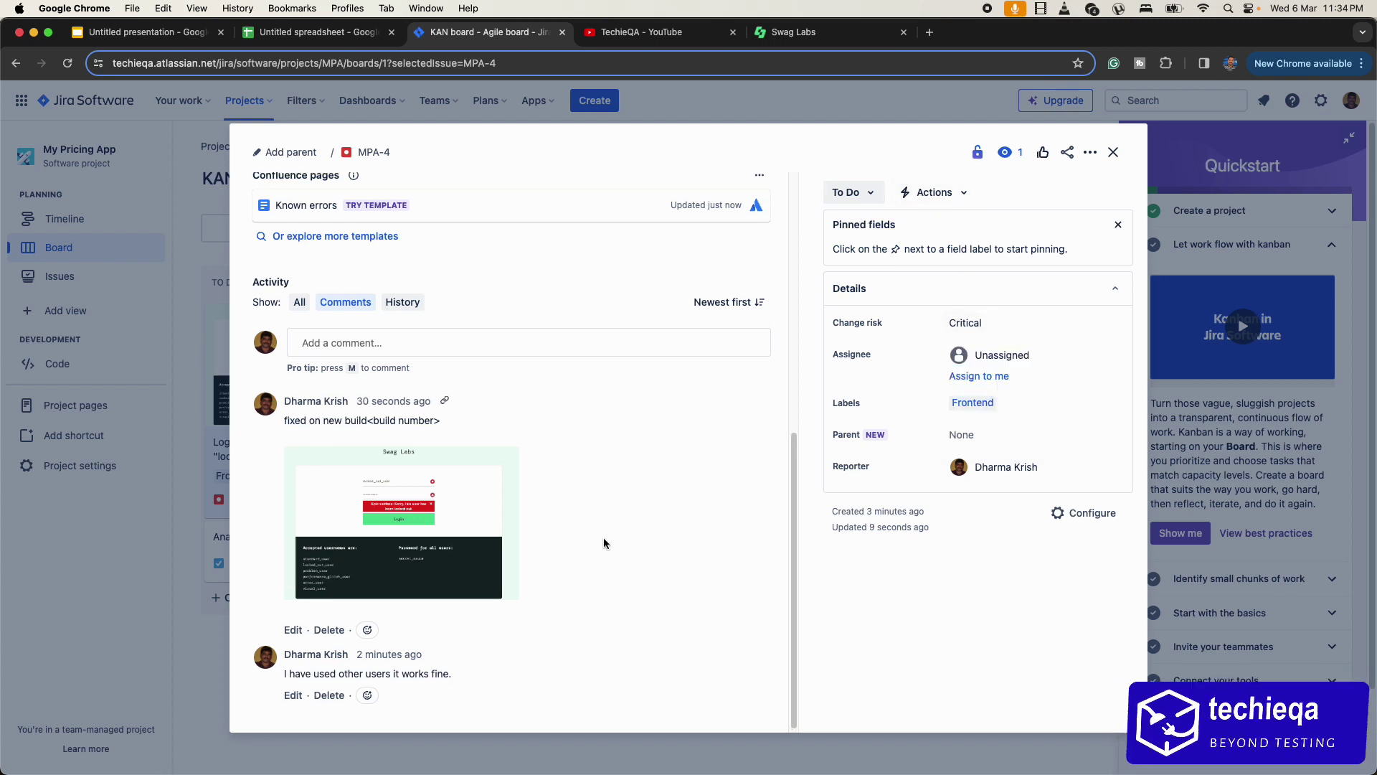
Start an empty new comment and look over the bug's description and attachments.
{"action": "scroll", "coordinate": [448, 557], "scroll_direction": "up", "scroll_amount": 3}
{"action": "left_click", "coordinate": [469, 546]}
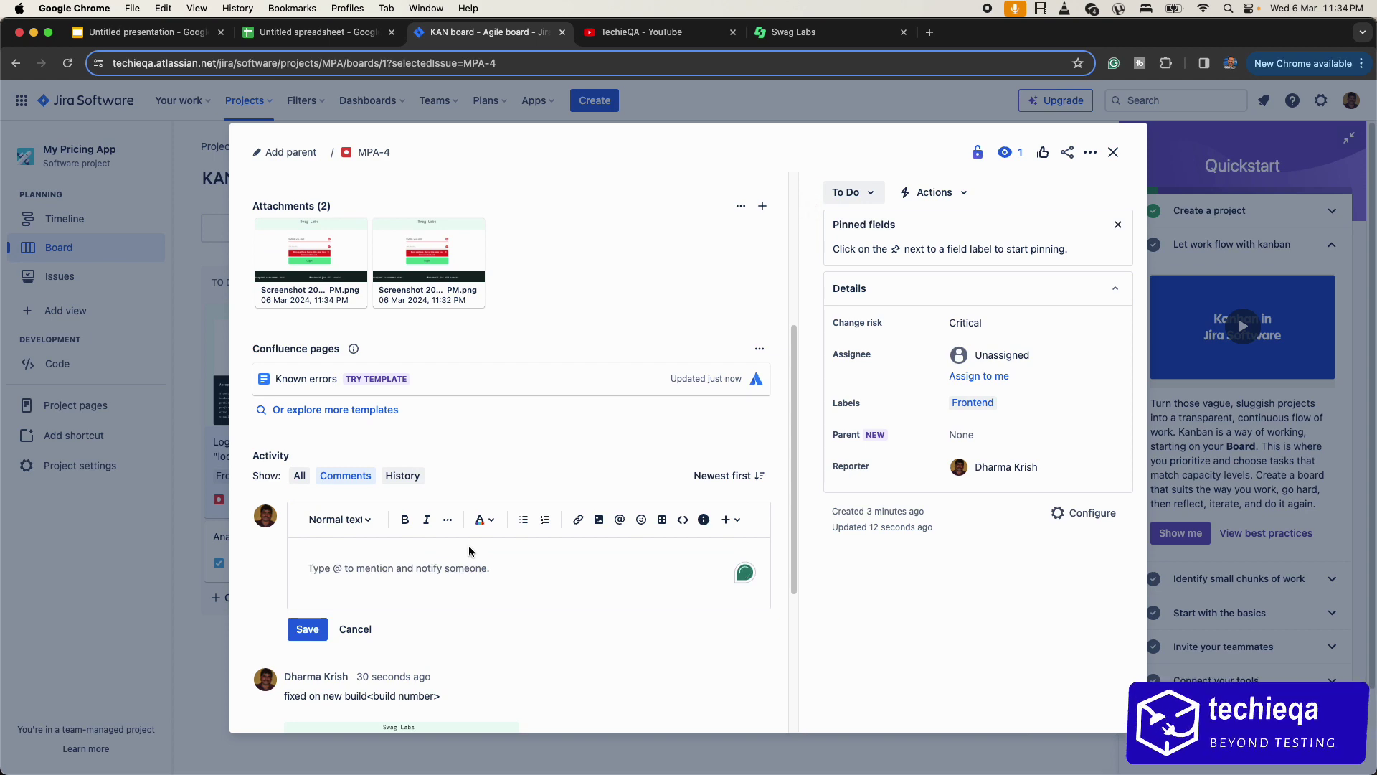
{"action": "scroll", "coordinate": [484, 470], "scroll_direction": "up", "scroll_amount": 5}
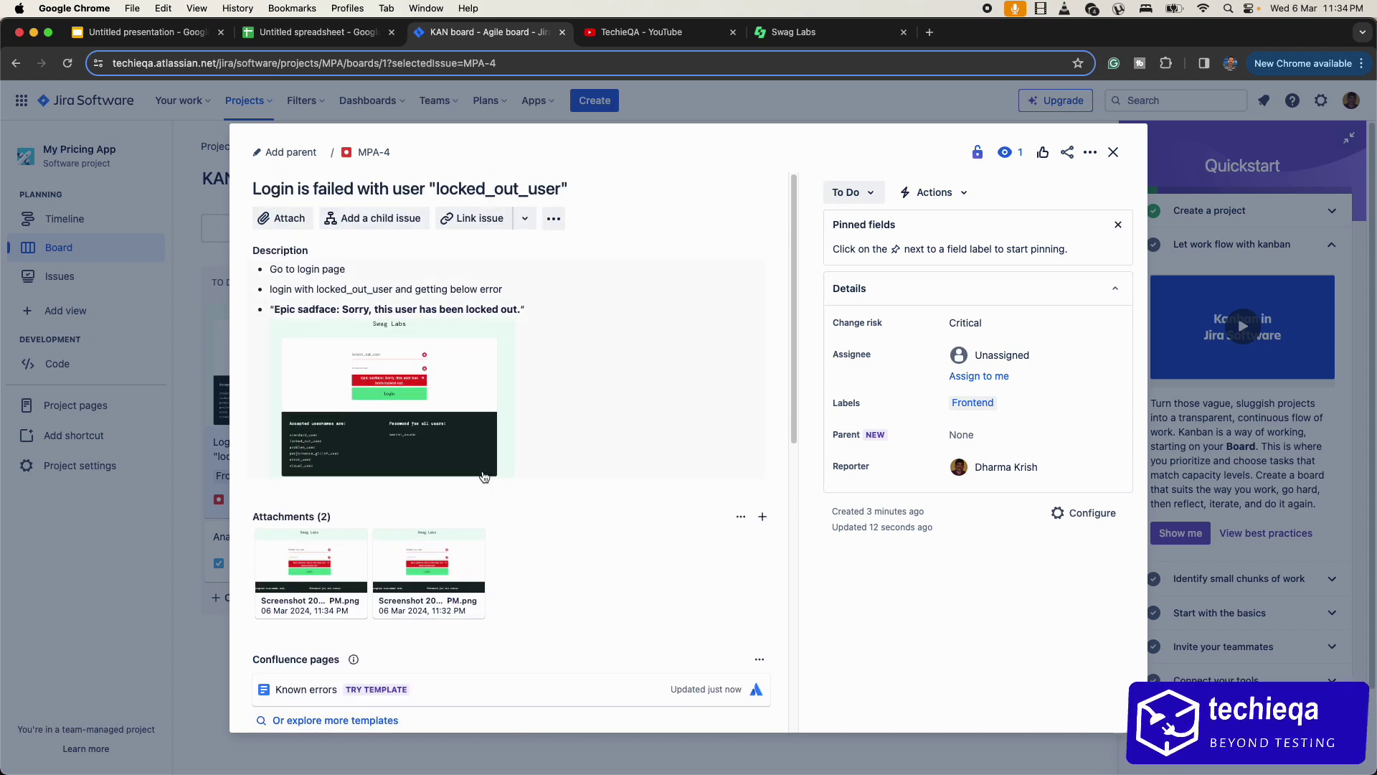
{"action": "scroll", "coordinate": [484, 477], "scroll_direction": "down", "scroll_amount": 5}
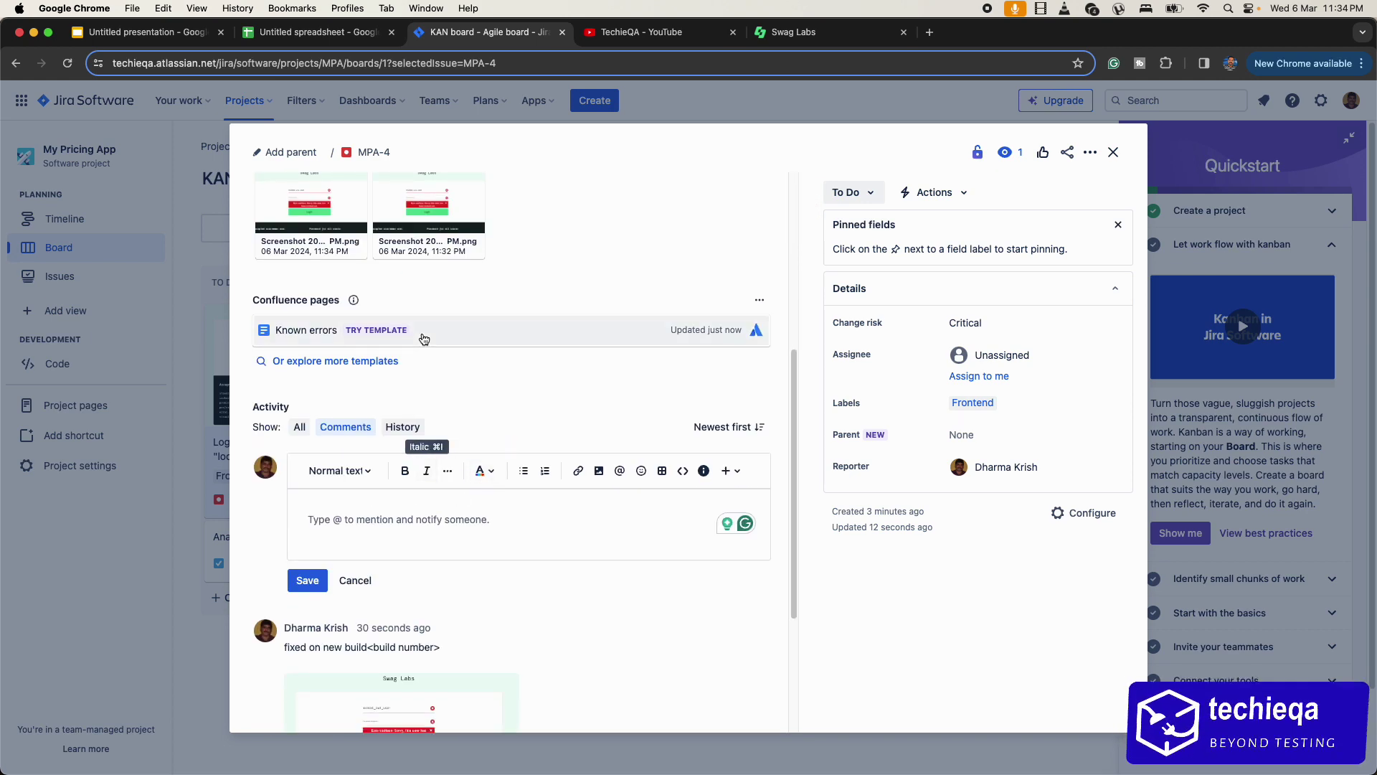
{"action": "scroll", "coordinate": [424, 338], "scroll_direction": "up", "scroll_amount": 5}
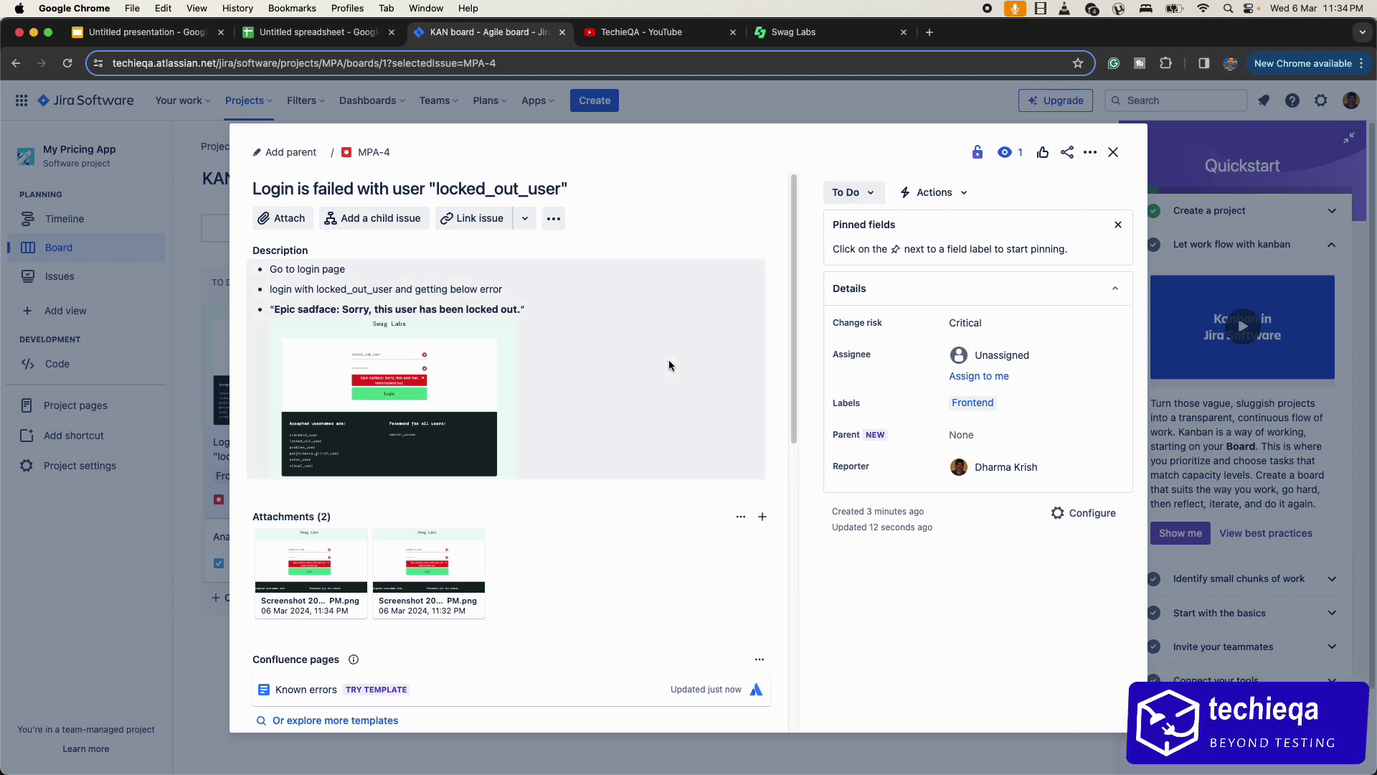
Retitle the bug as "Login failed with user "locked_out_user" in login page", applying the suggested removal of "is".
{"action": "left_click", "coordinate": [579, 186]}
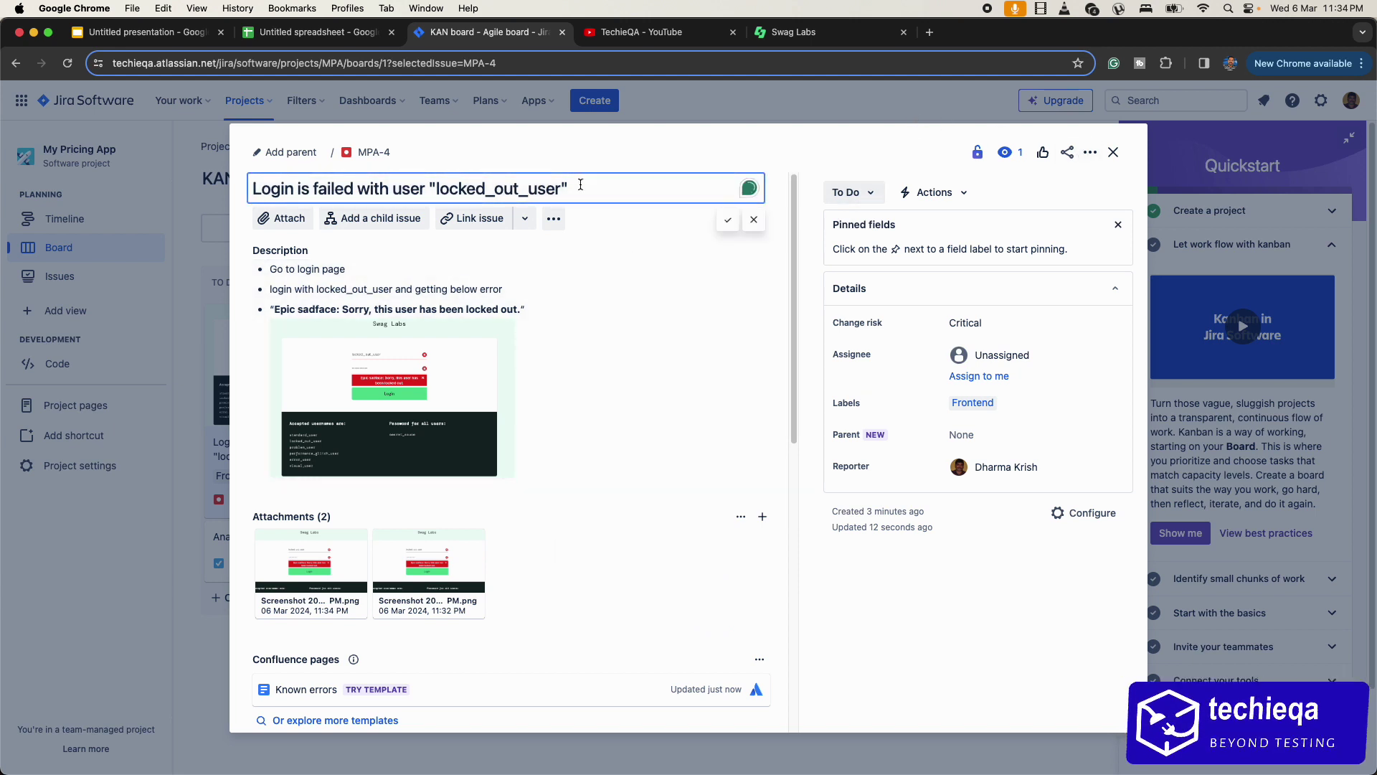
{"action": "left_click_drag", "start_coordinate": [581, 184], "coordinate": [236, 195]}
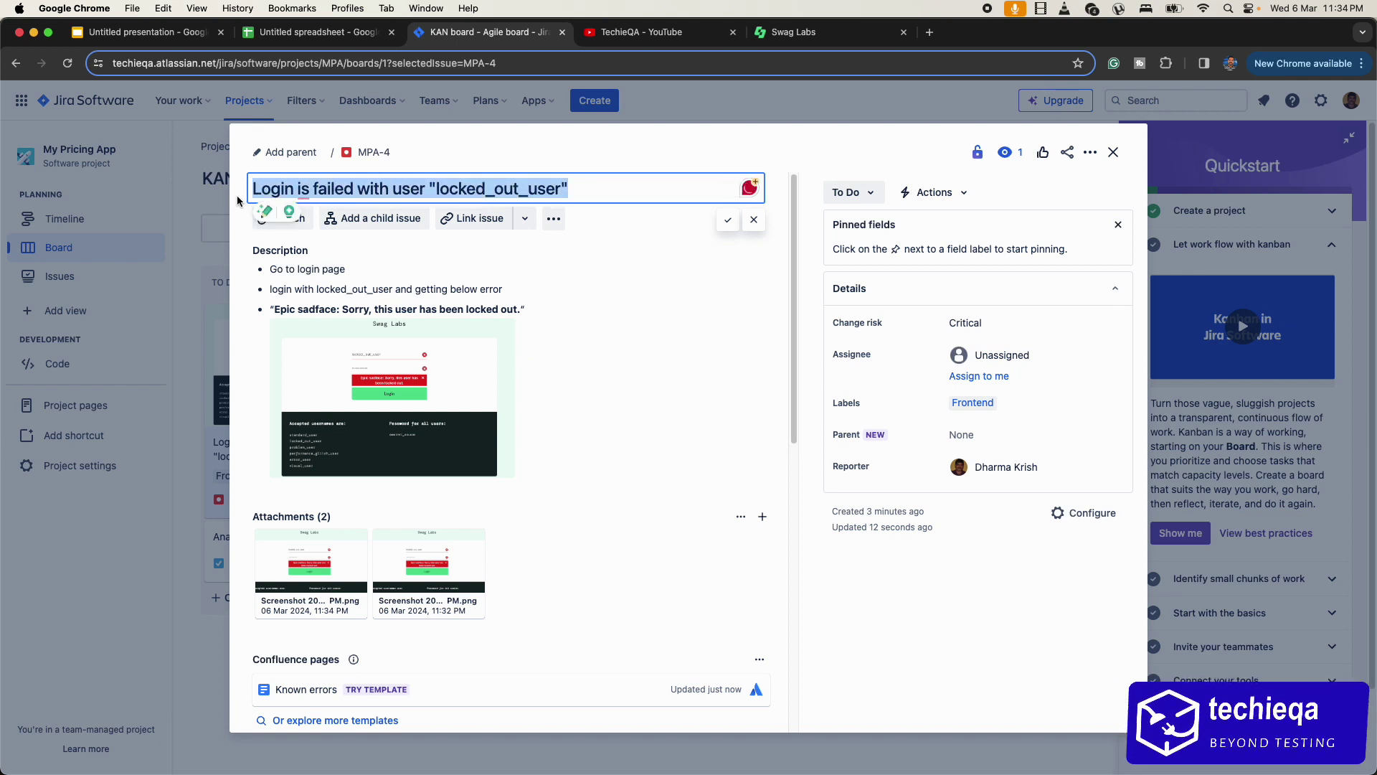
{"action": "left_click", "coordinate": [324, 185]}
{"action": "mouse_move", "coordinate": [304, 191]}
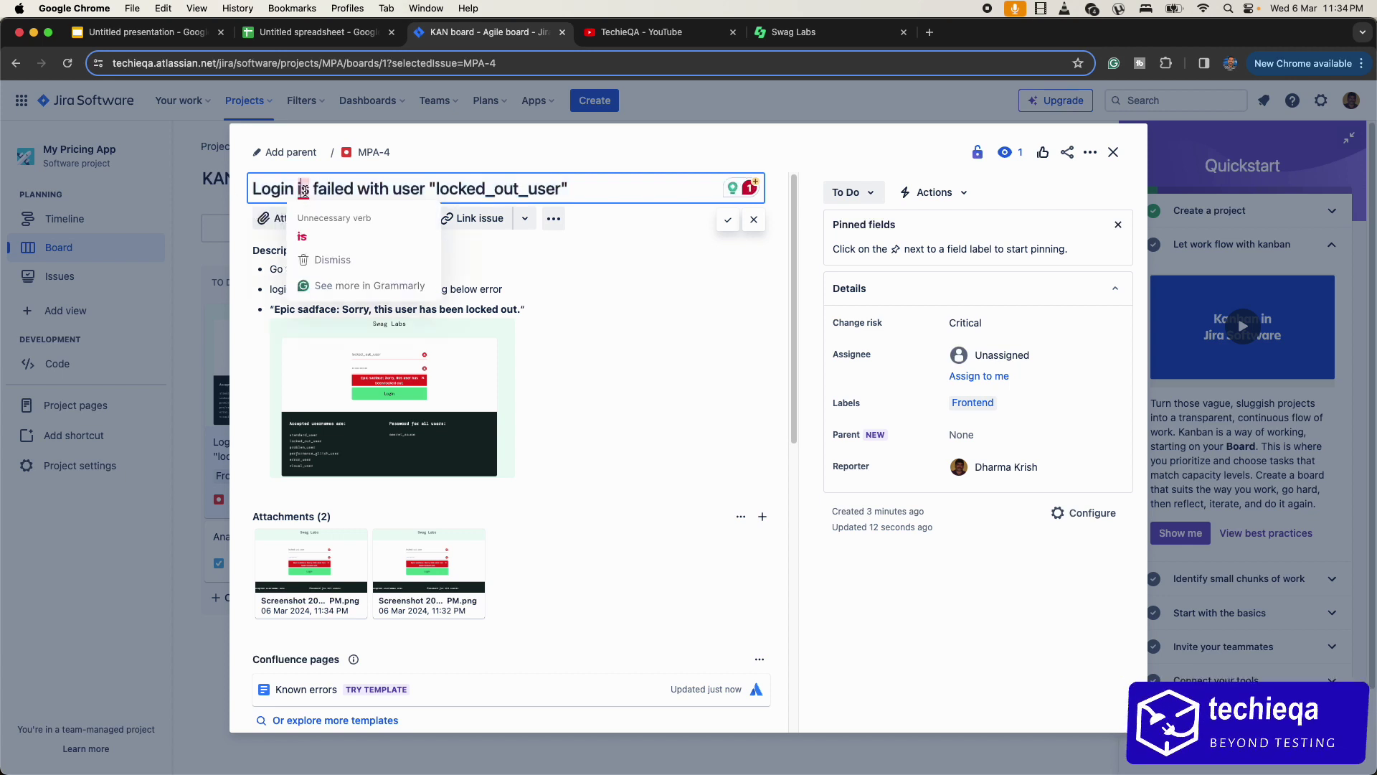
{"action": "left_click", "coordinate": [302, 236]}
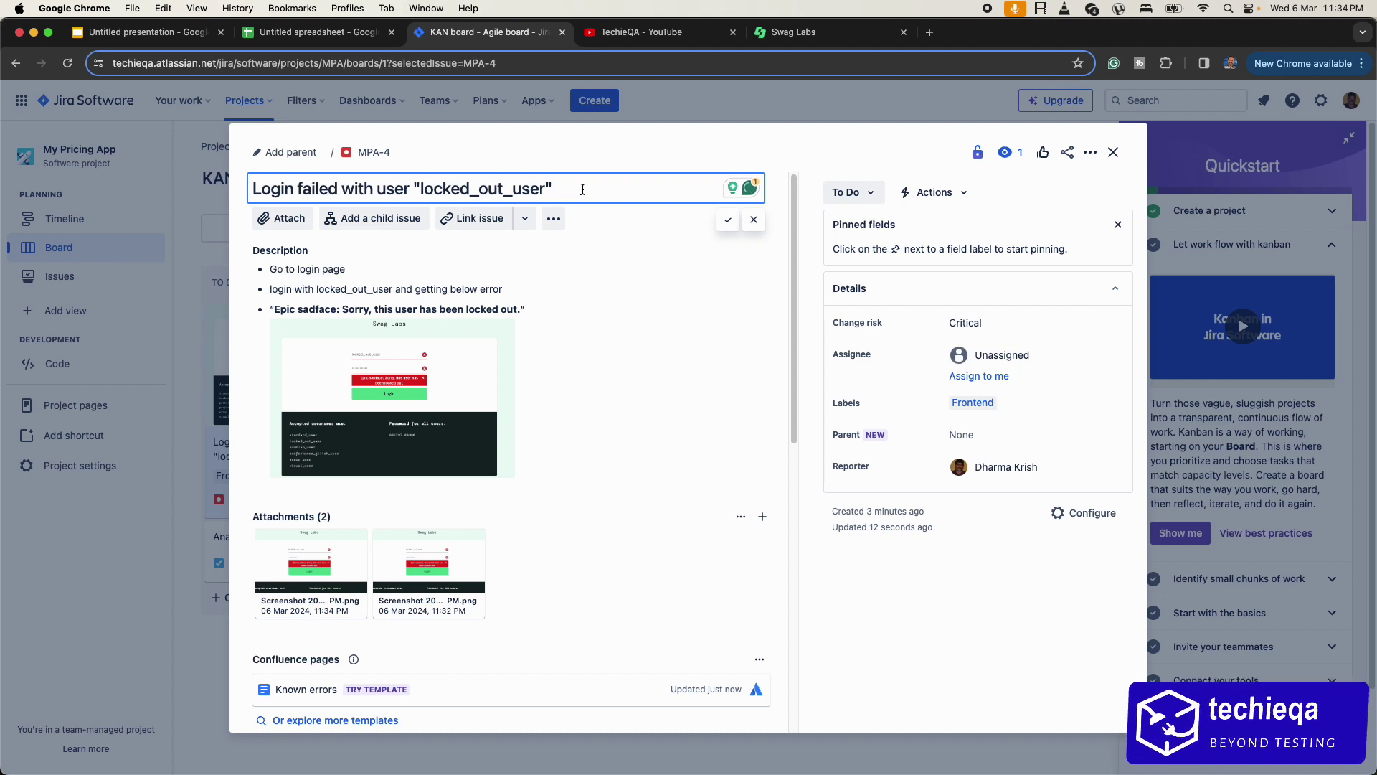
{"action": "type", "text": "in login page"}
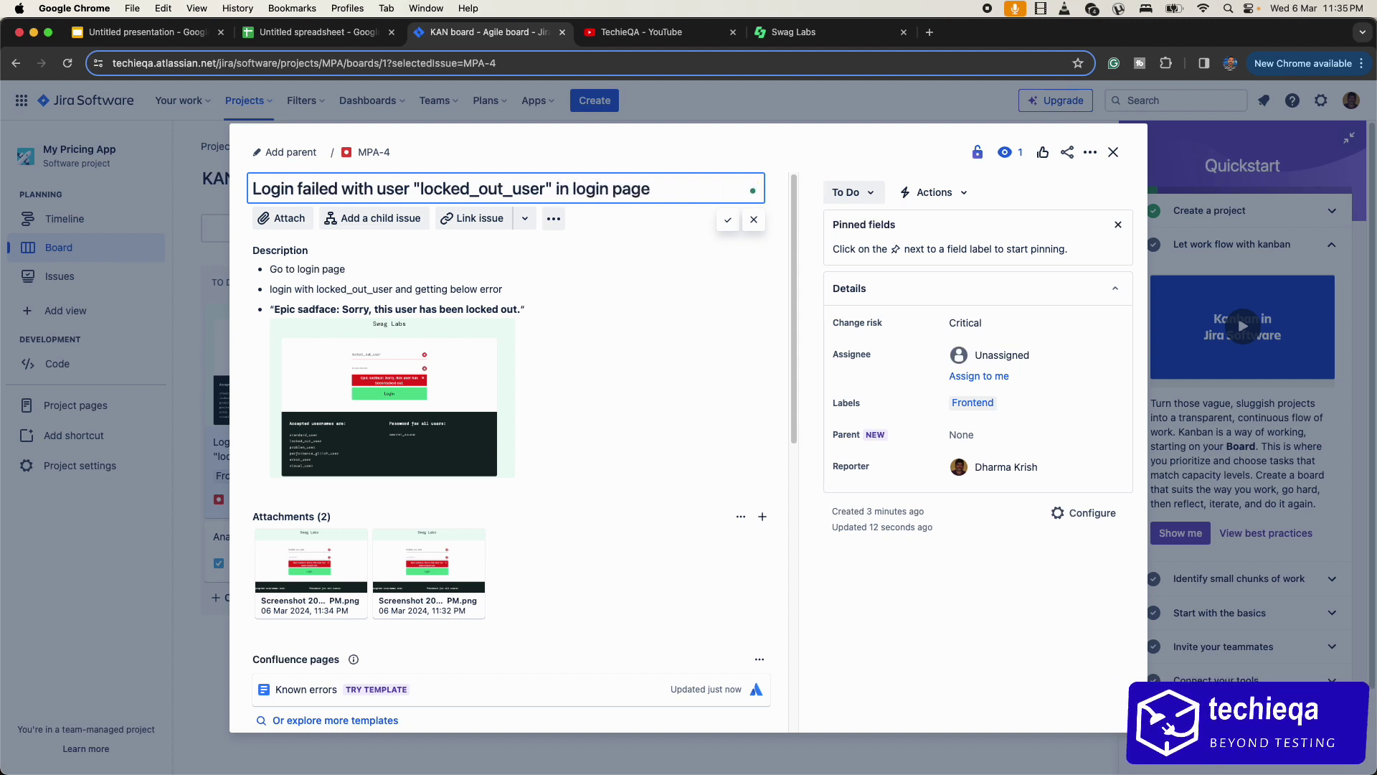
{"action": "key", "text": "Return"}
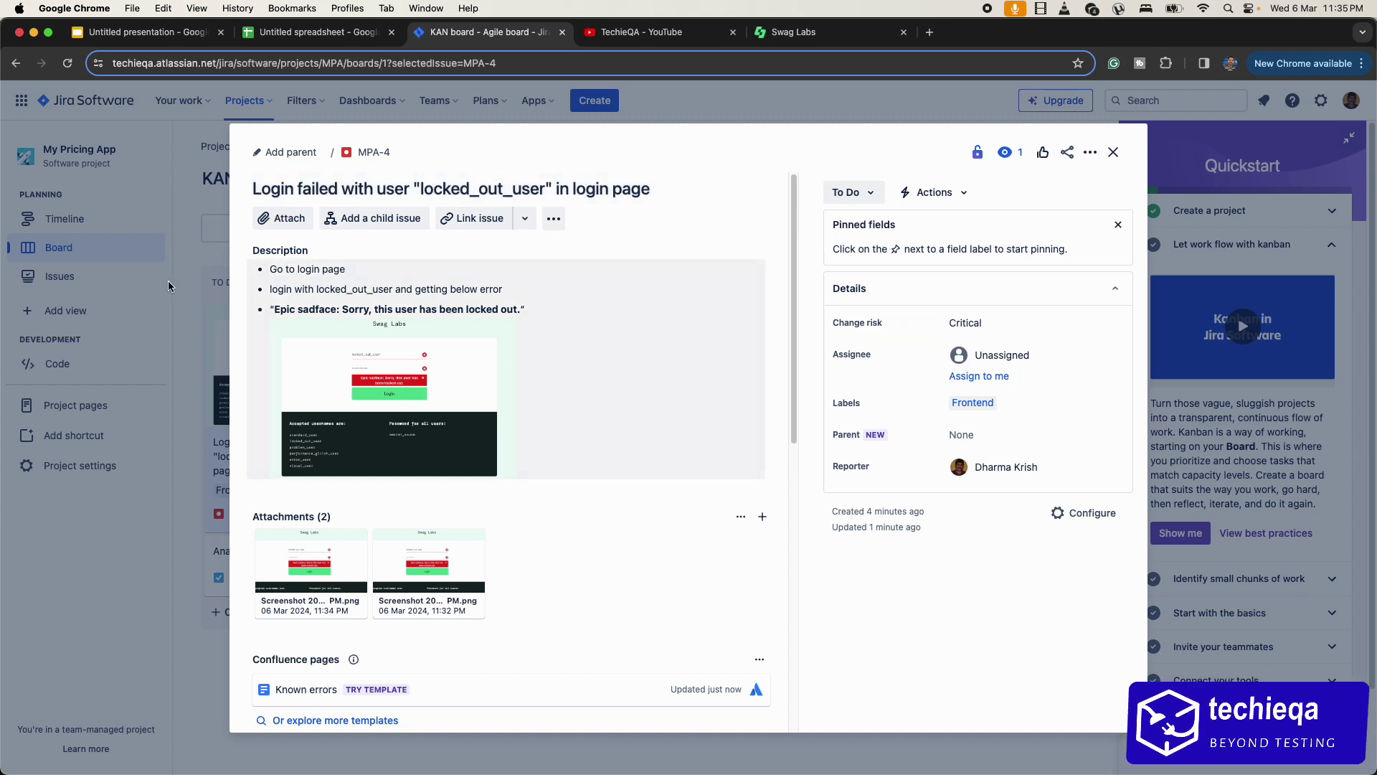
Close the bug's details, reopen the bug from the project's Issues list and highlight "login page" in its title.
{"action": "left_click", "coordinate": [1121, 151]}
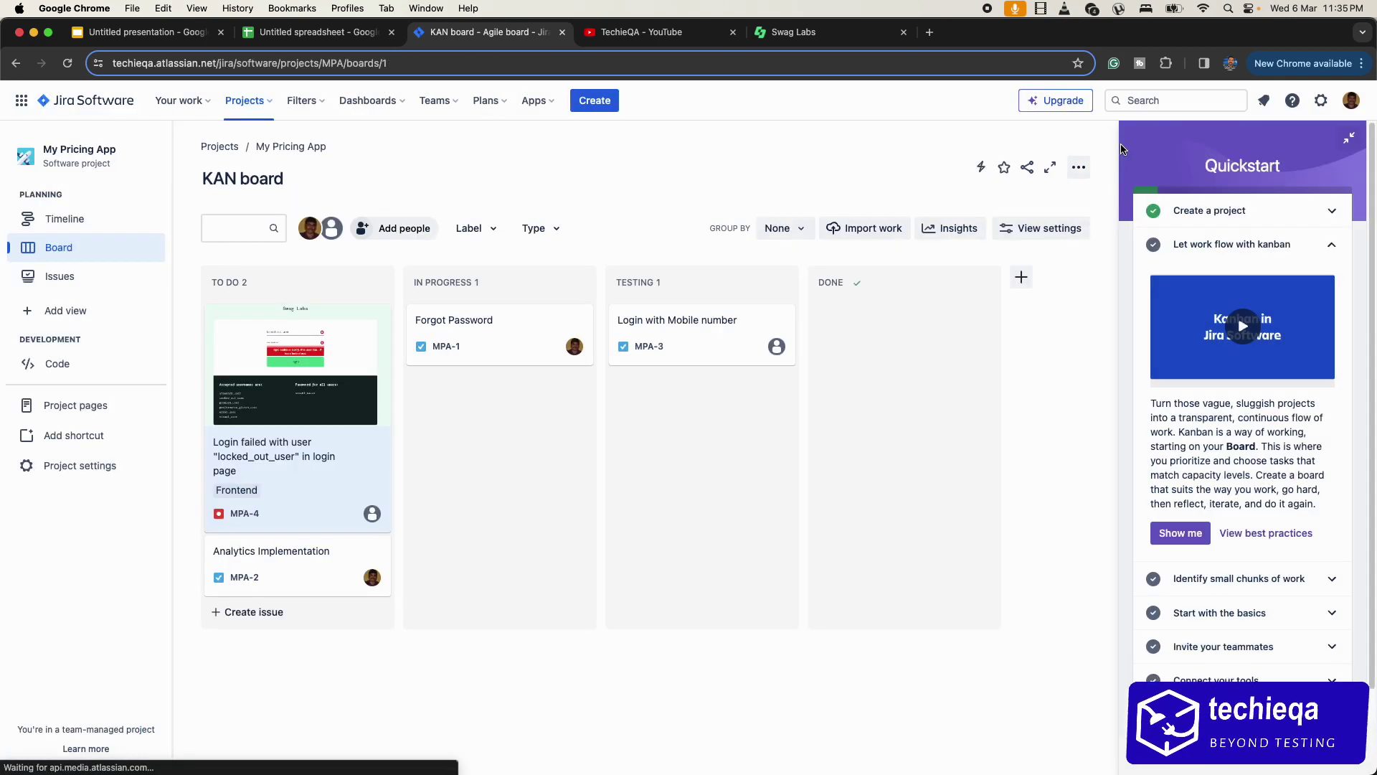
{"action": "left_click", "coordinate": [84, 282]}
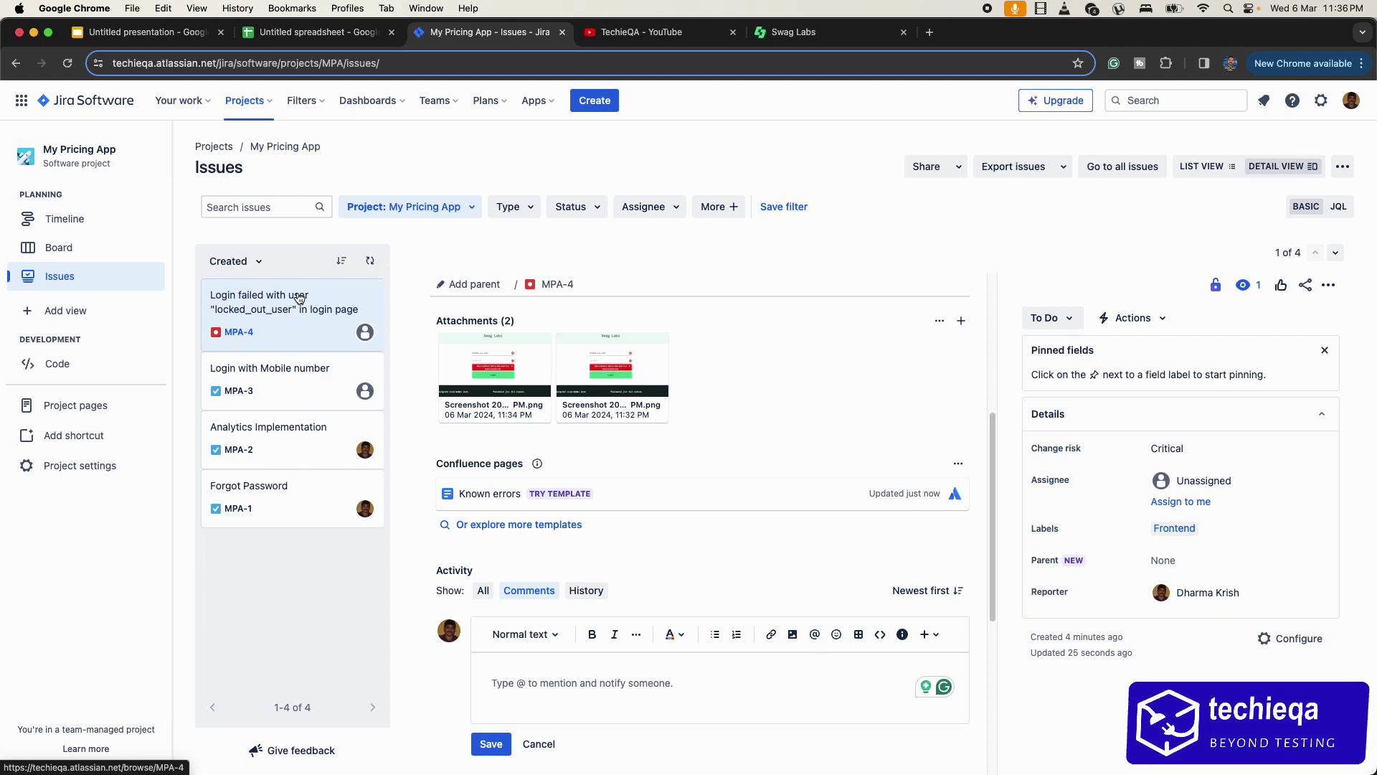
{"action": "left_click", "coordinate": [299, 298]}
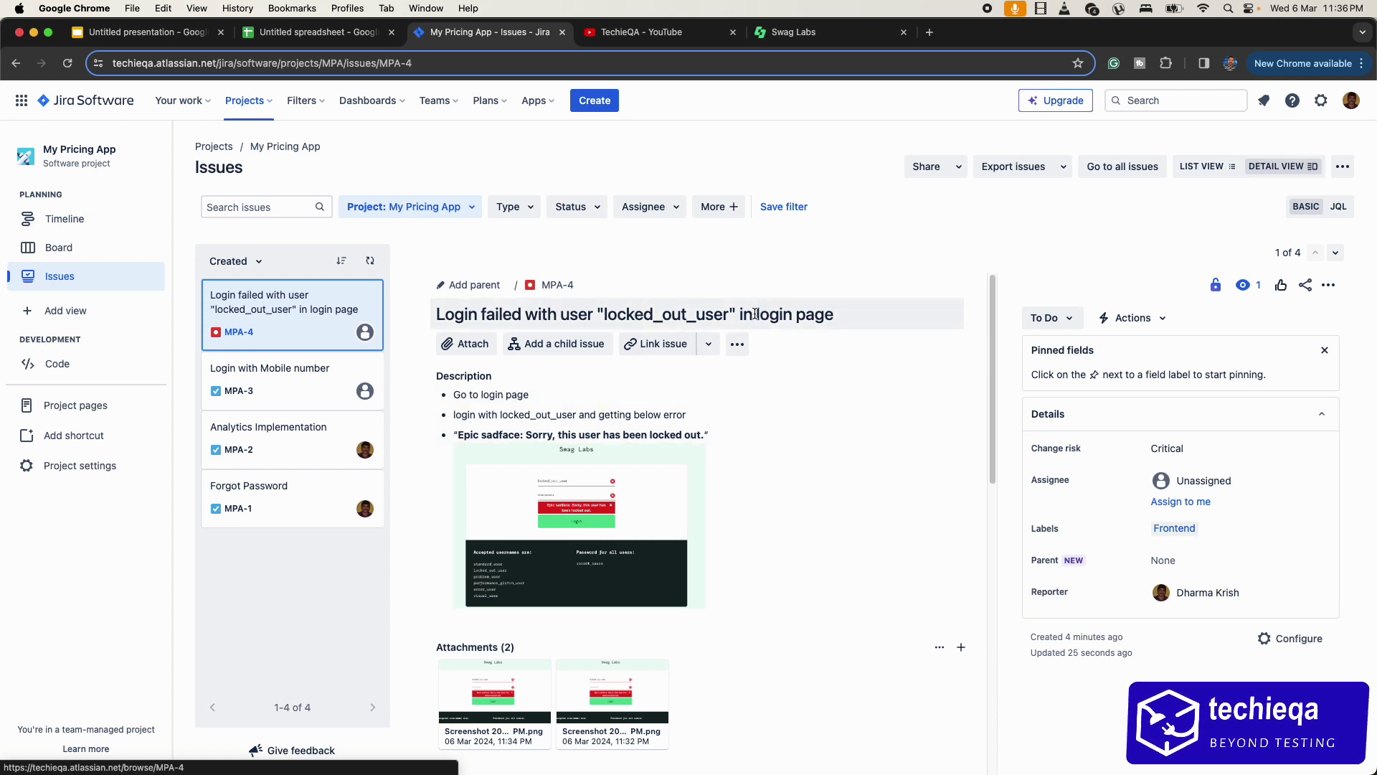
{"action": "left_click_drag", "start_coordinate": [756, 315], "coordinate": [852, 321]}
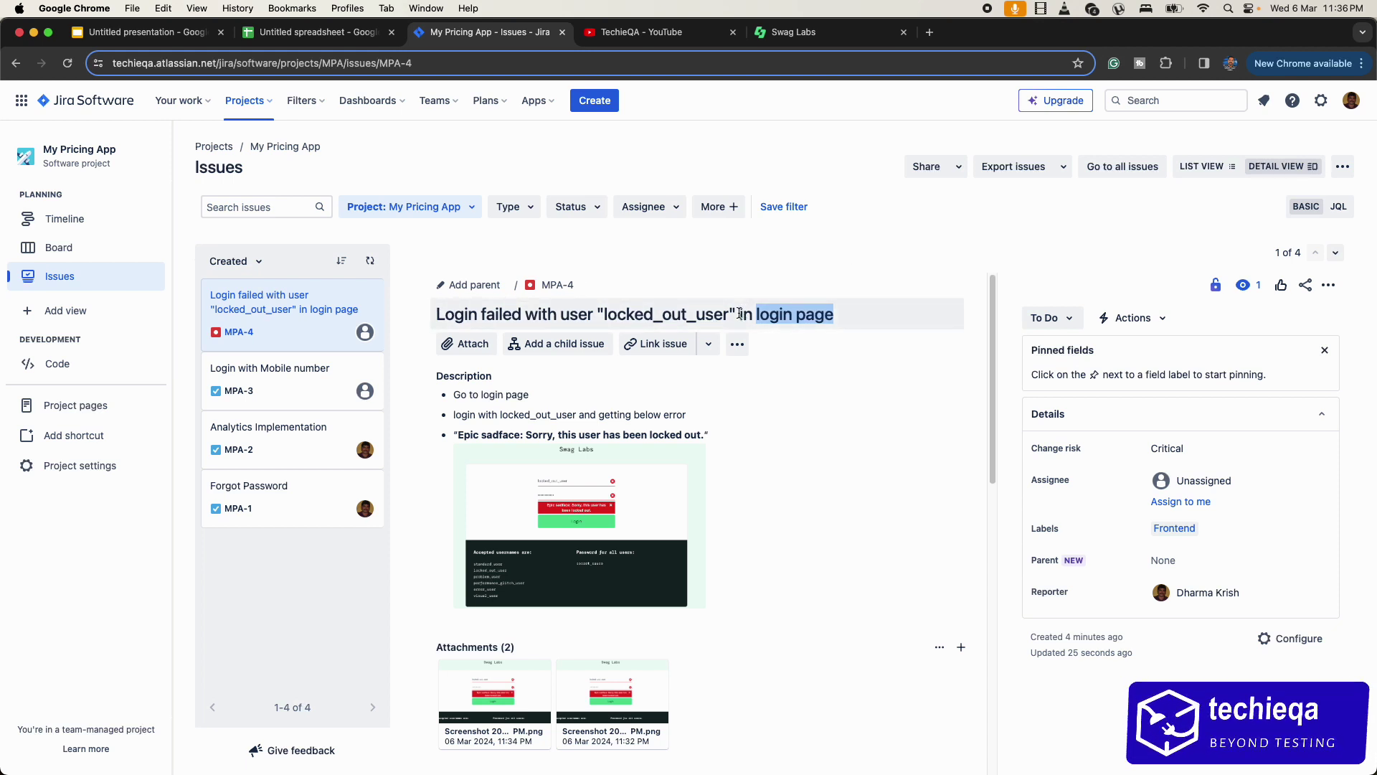
Highlight "Login failed with user "locked_out_user"" in the bug's title to review its wording, and clear the highlight.
{"action": "left_click", "coordinate": [811, 231]}
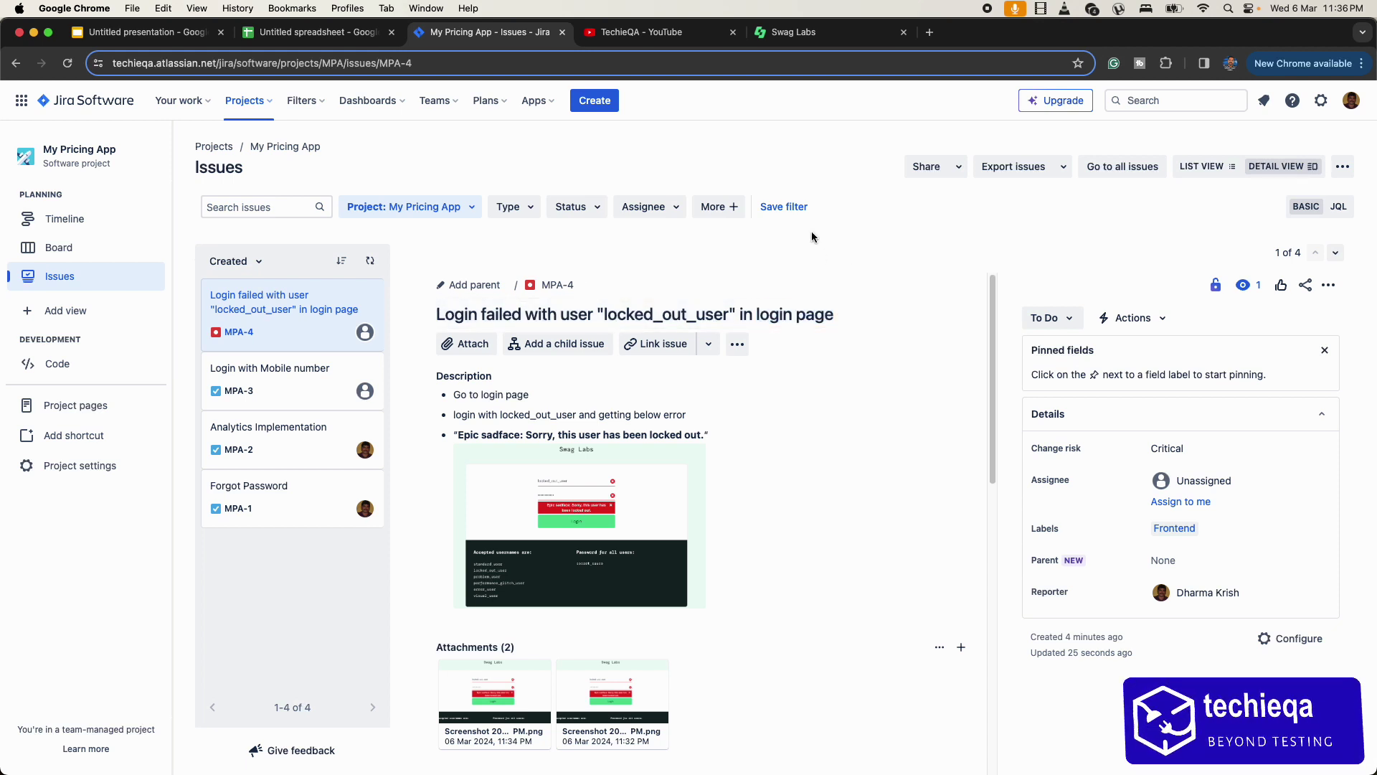
{"action": "left_click_drag", "start_coordinate": [436, 315], "coordinate": [740, 316]}
{"action": "left_click", "coordinate": [768, 277]}
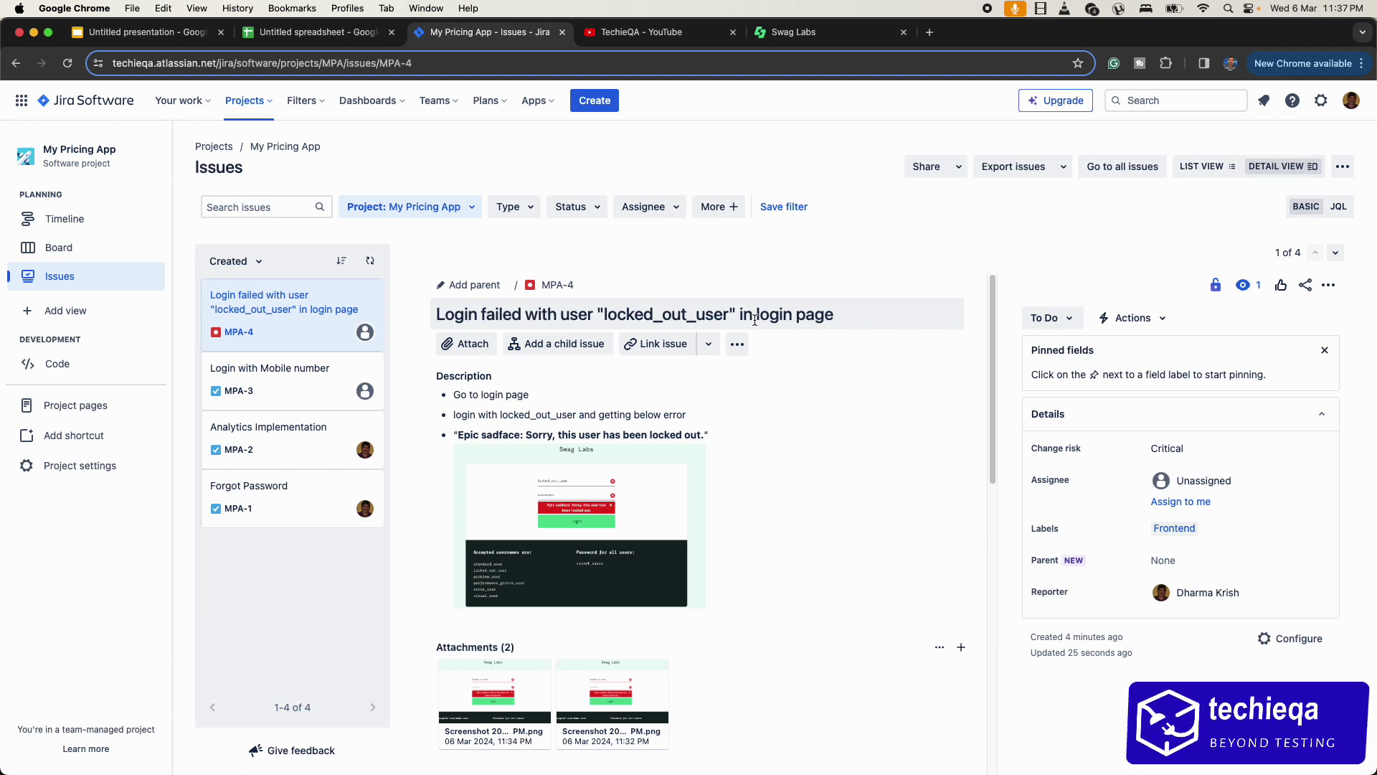
Add the line "Expected: Login should be working with this user" below the screenshot in the bug's description.
{"action": "left_click", "coordinate": [830, 502]}
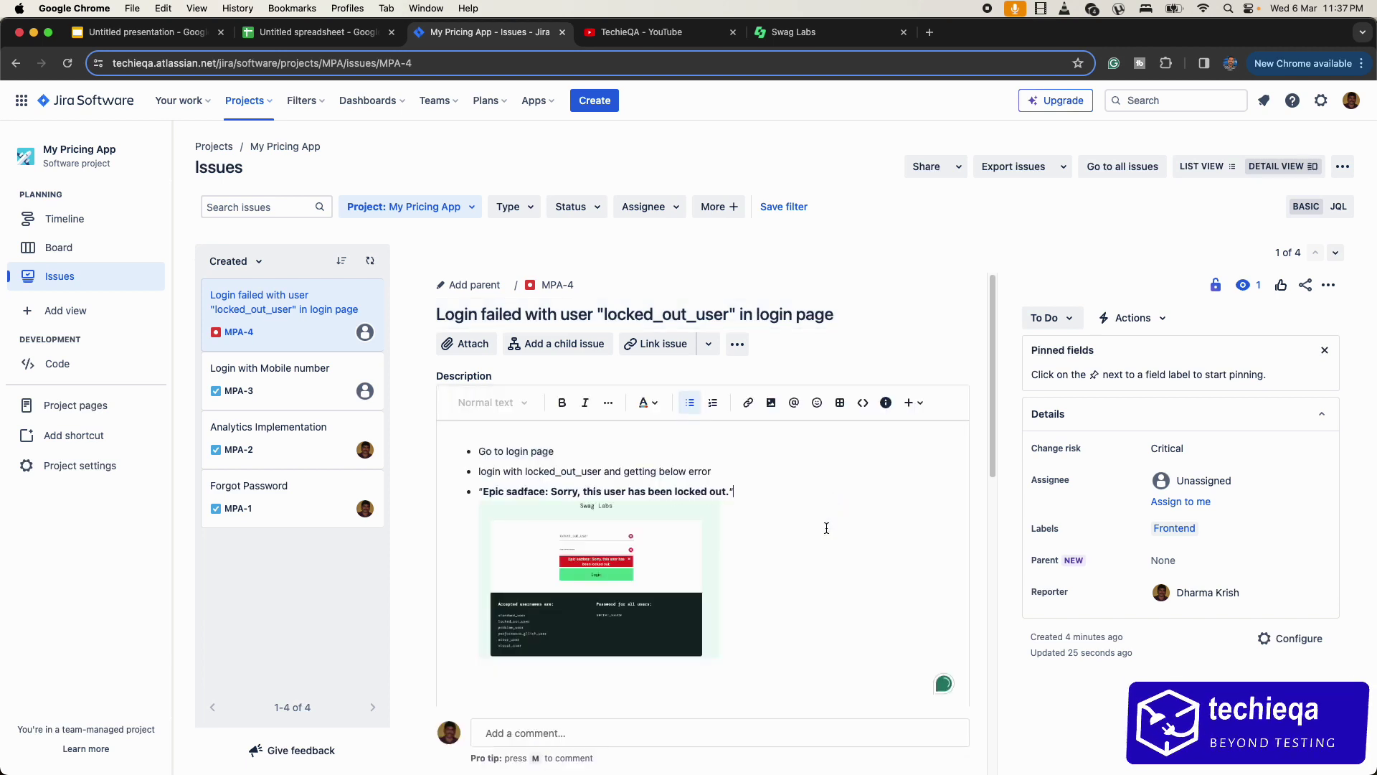
{"action": "scroll", "coordinate": [755, 640], "scroll_direction": "down", "scroll_amount": 2}
{"action": "left_click", "coordinate": [764, 545]}
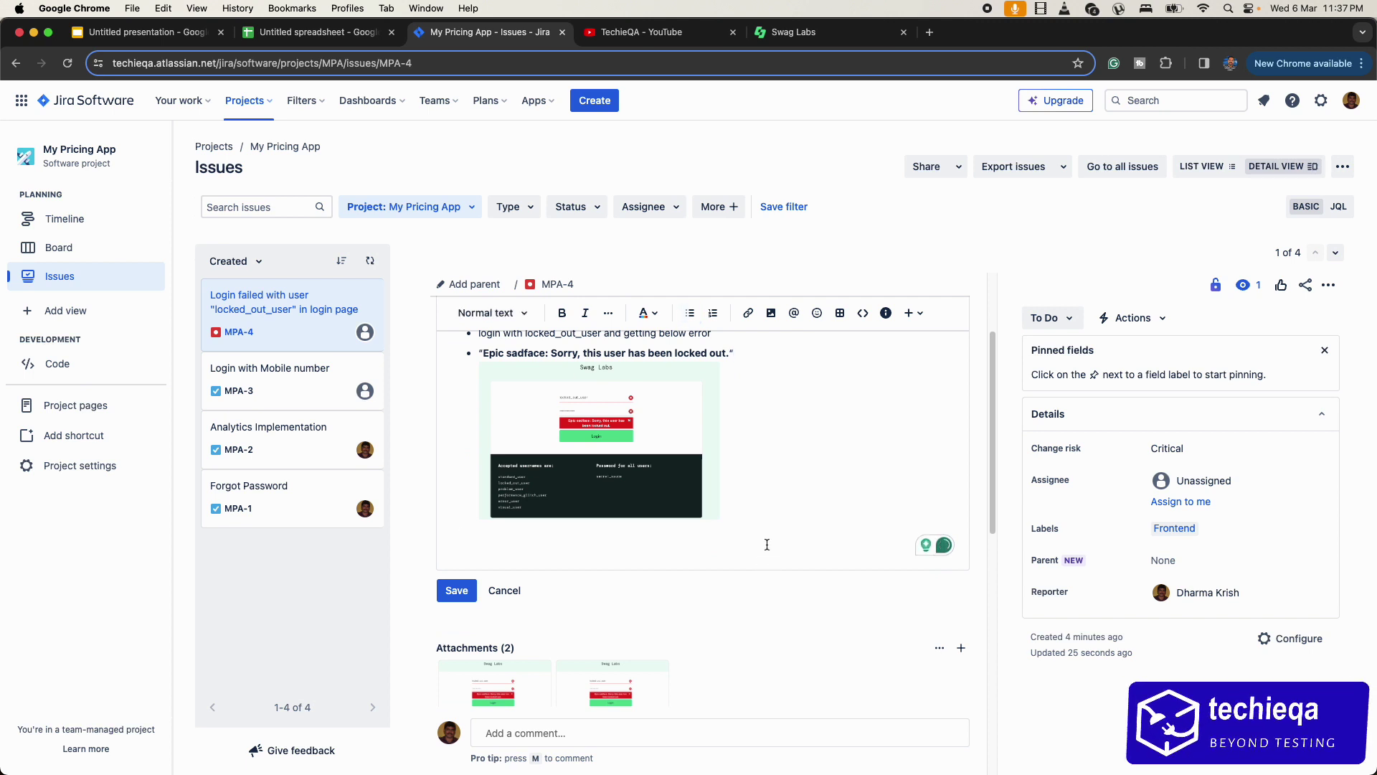
{"action": "key", "text": "Return"}
{"action": "type", "text": "Expec"}
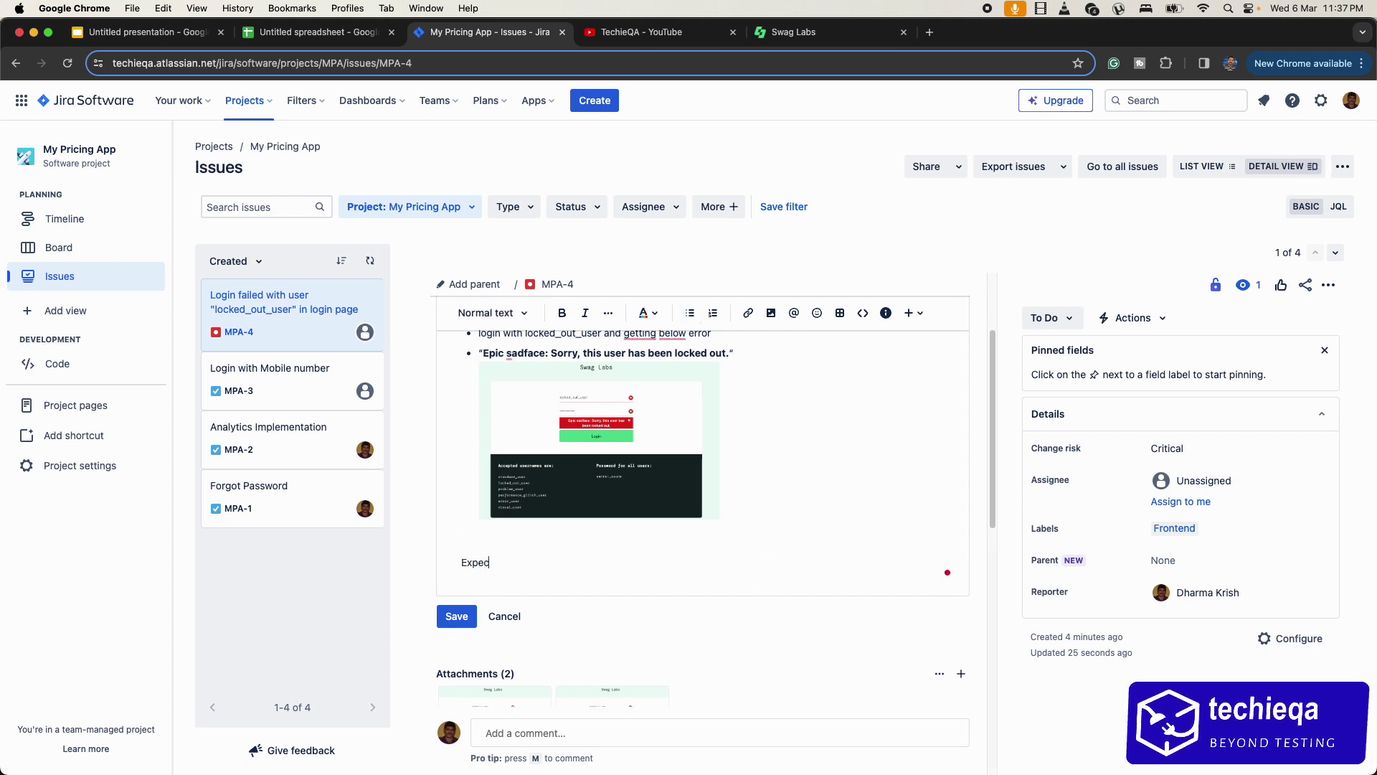
{"action": "type", "text": "ted: Login should be working with "}
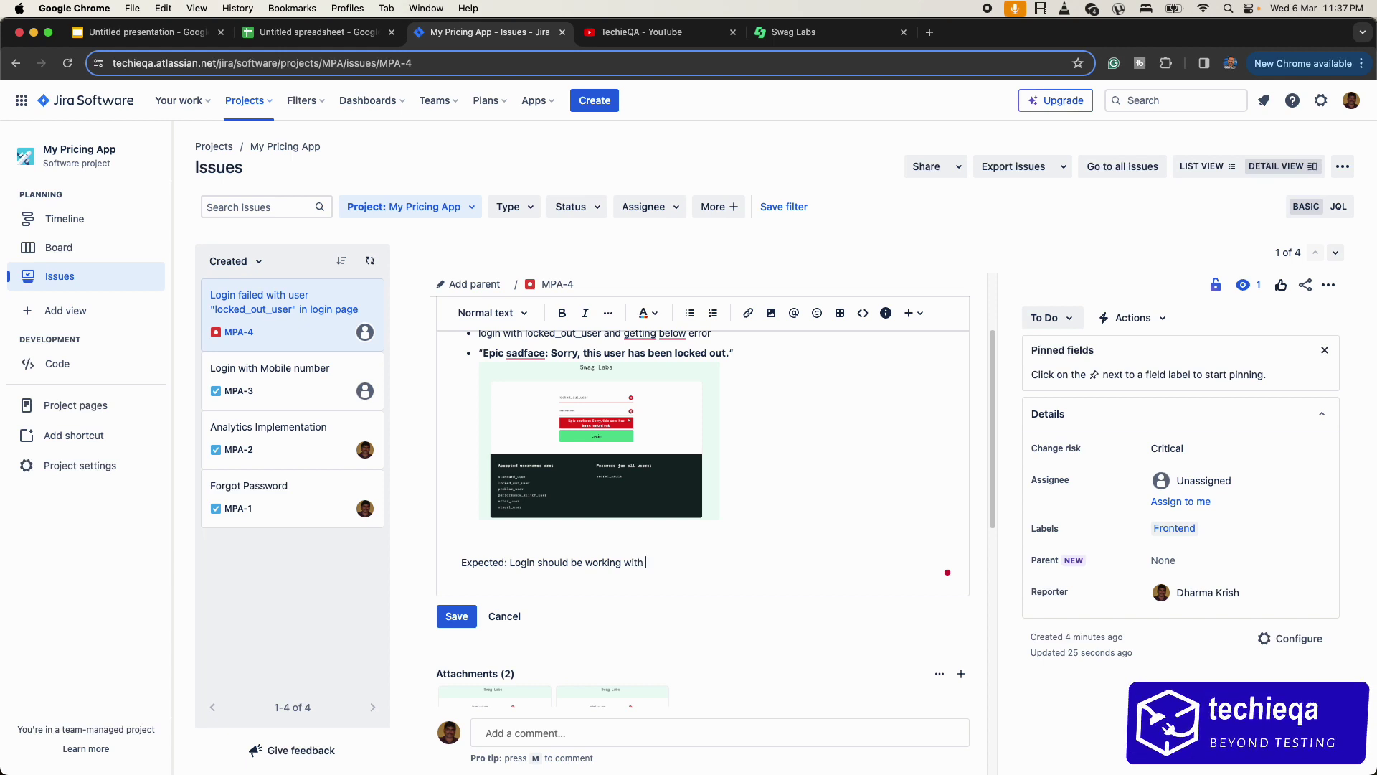
{"action": "type", "text": "this user"}
Turn the expected-result line into a warning panel, save the description and look it over.
{"action": "left_click", "coordinate": [891, 316]}
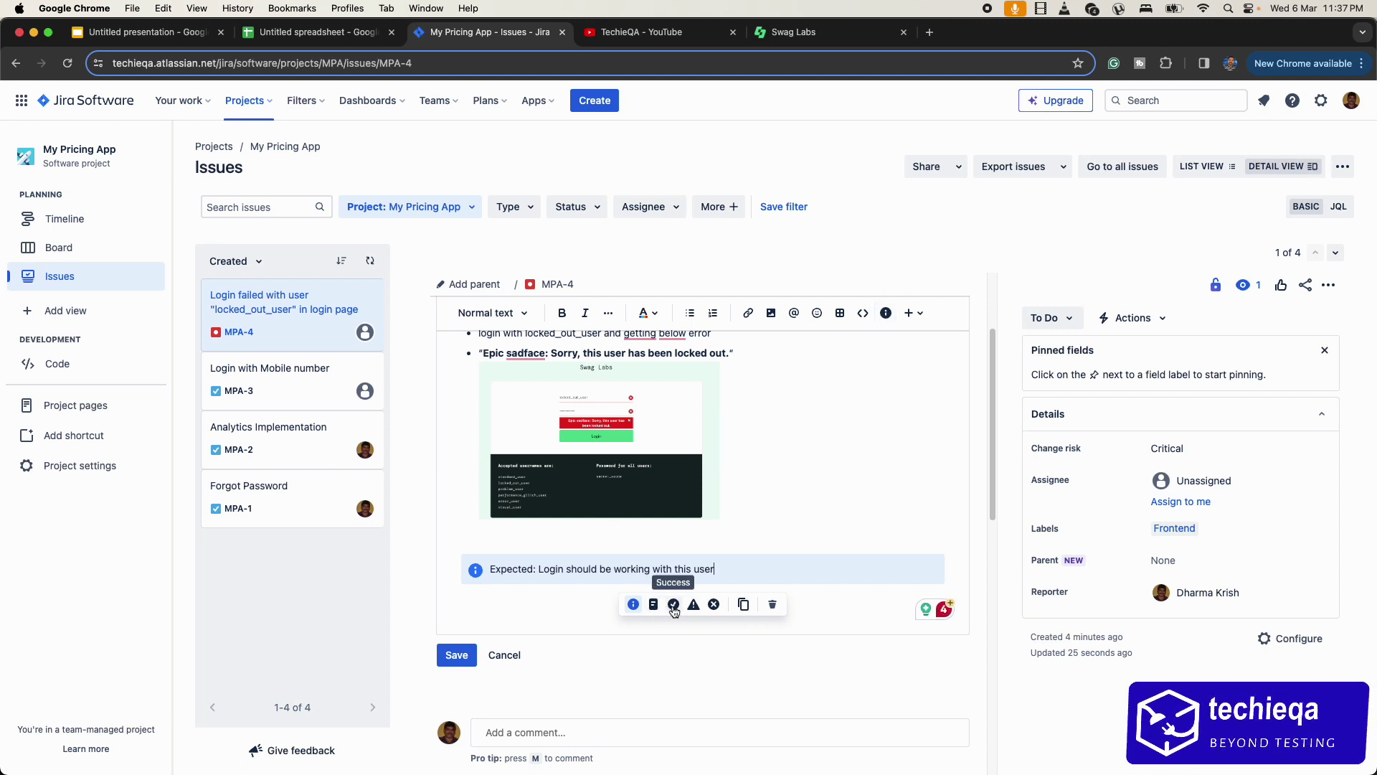
{"action": "left_click", "coordinate": [673, 606]}
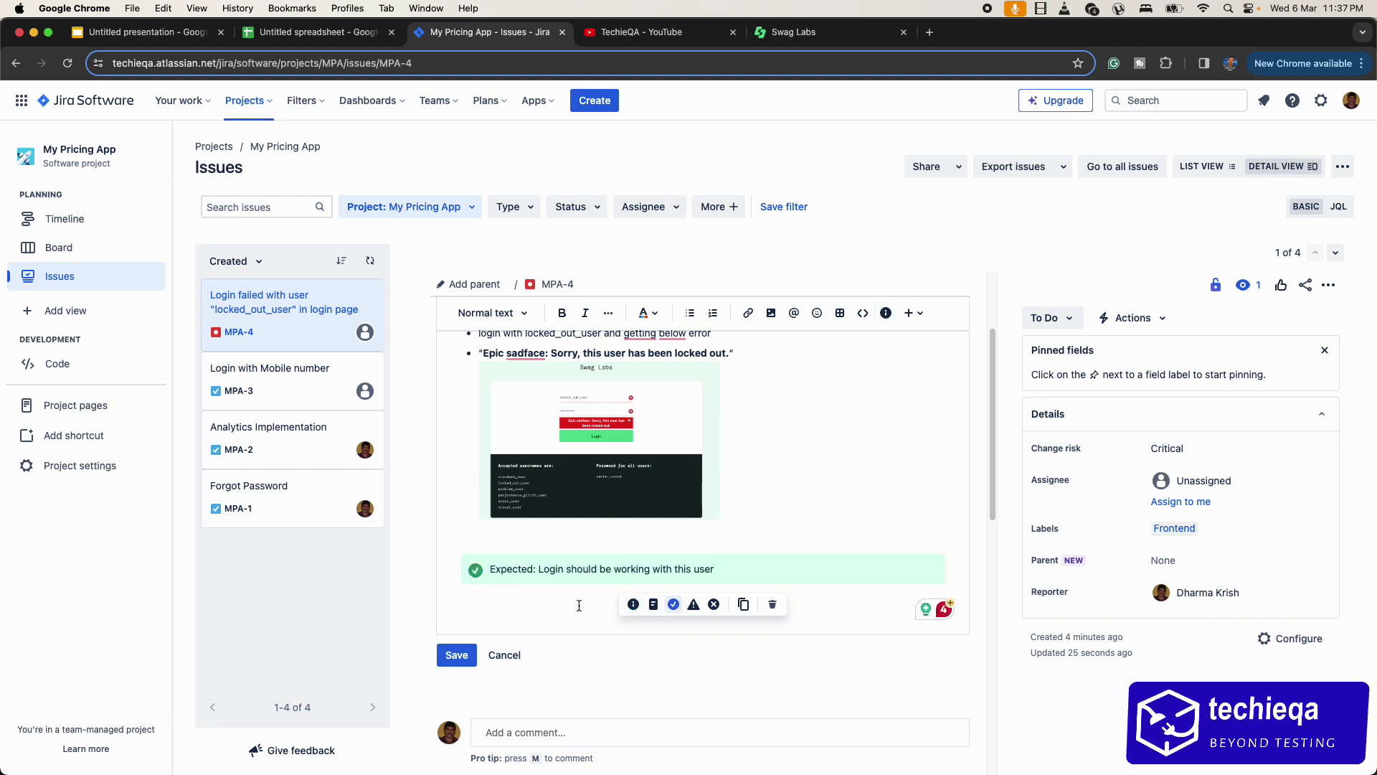
{"action": "left_click", "coordinate": [694, 604]}
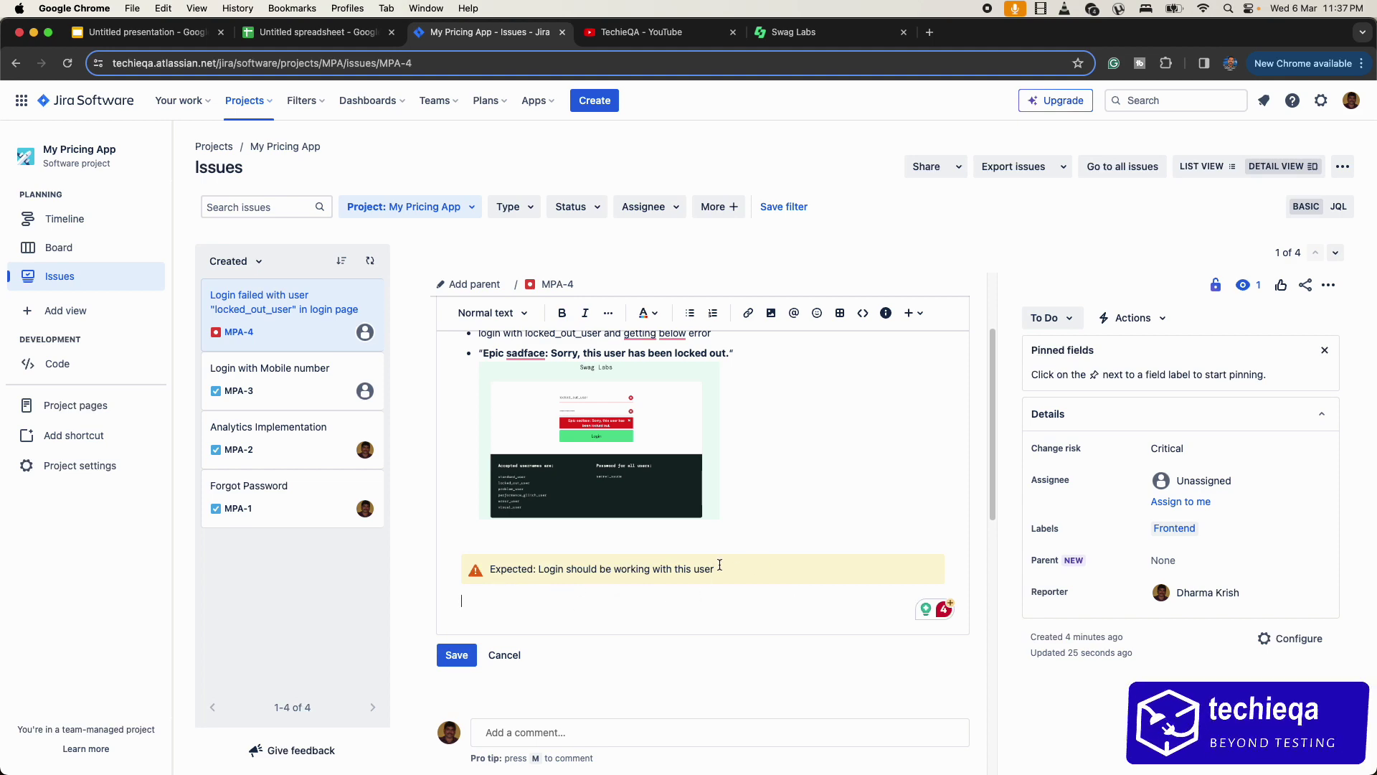
{"action": "left_click", "coordinate": [457, 655]}
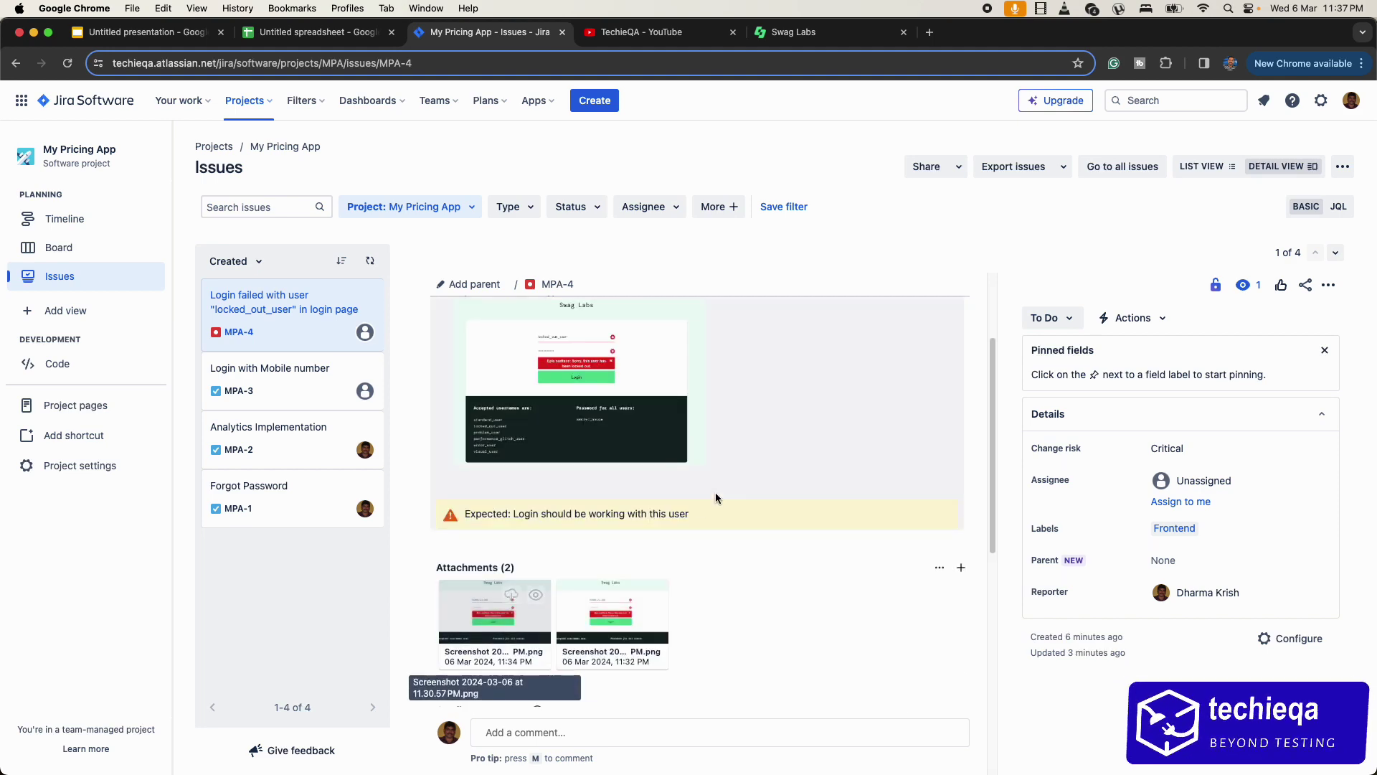
{"action": "scroll", "coordinate": [716, 498], "scroll_direction": "down", "scroll_amount": 10}
{"action": "scroll", "coordinate": [716, 497], "scroll_direction": "up", "scroll_amount": 10}
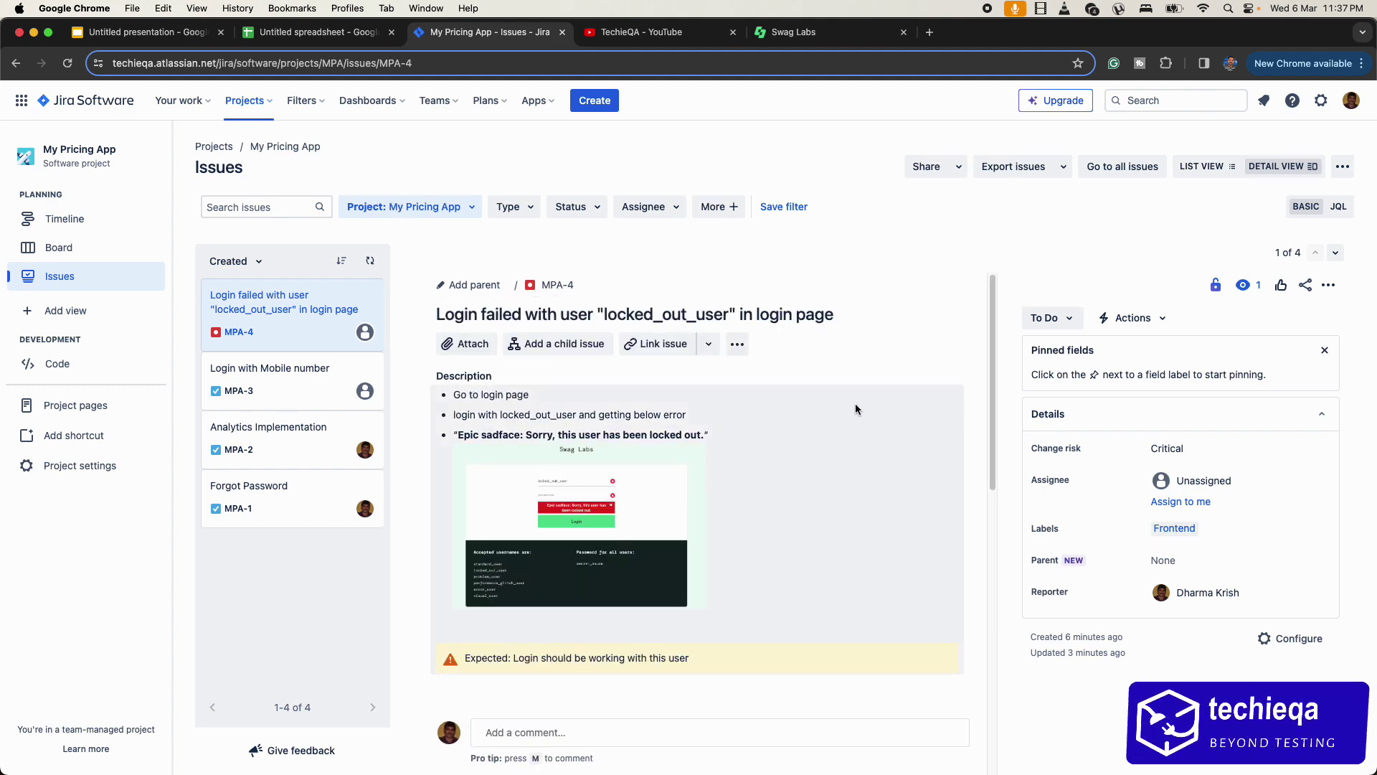
Reopen the description for editing and mention the reporter at the end of the second bullet.
{"action": "left_click", "coordinate": [715, 426]}
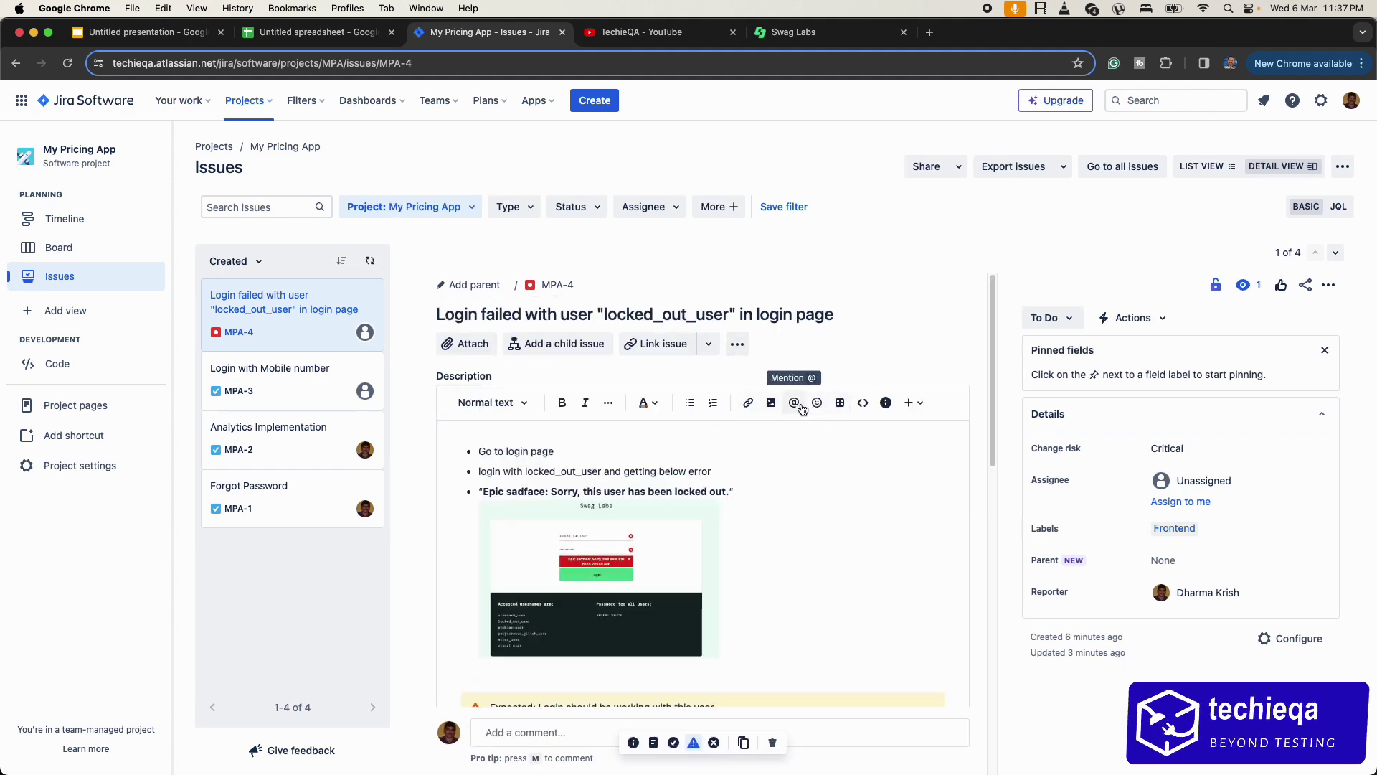
{"action": "left_click", "coordinate": [733, 476]}
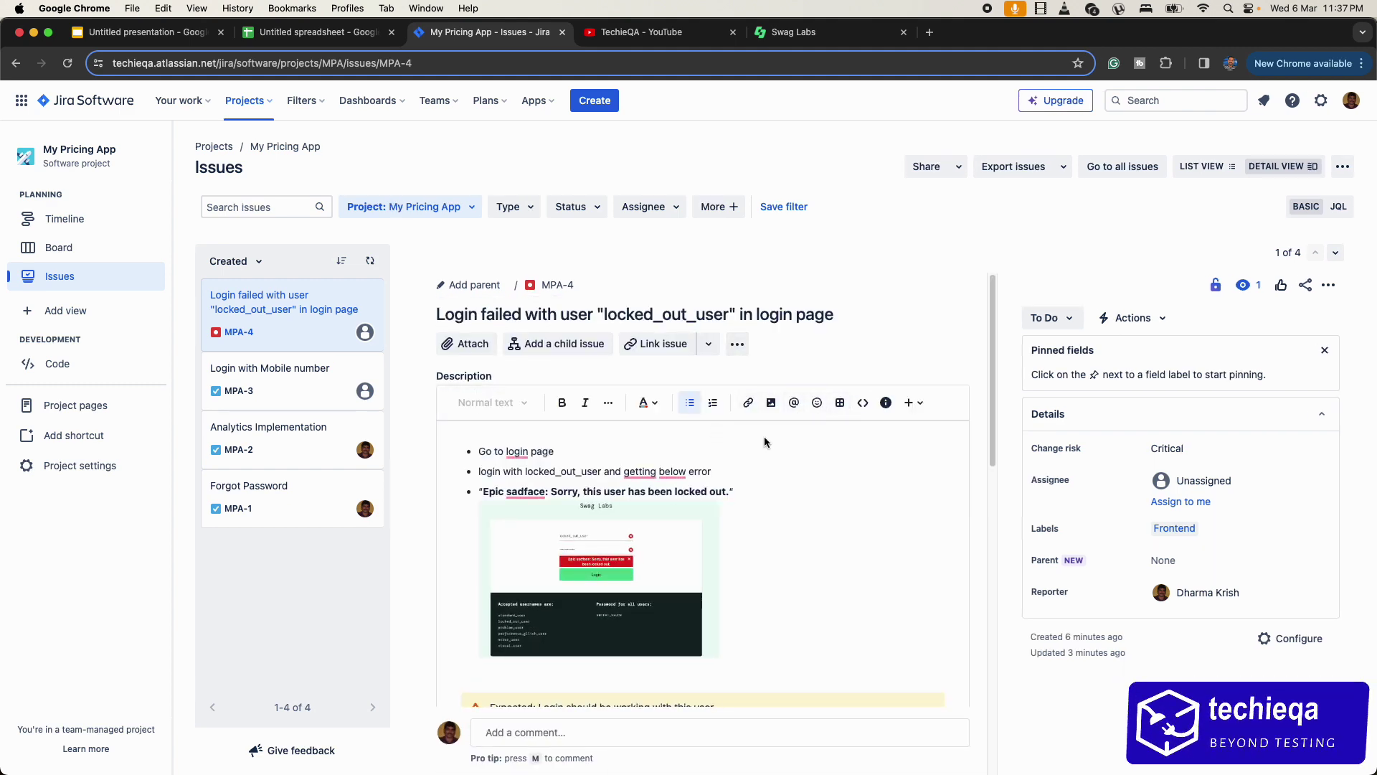
{"action": "left_click", "coordinate": [795, 401]}
{"action": "left_click", "coordinate": [782, 501]}
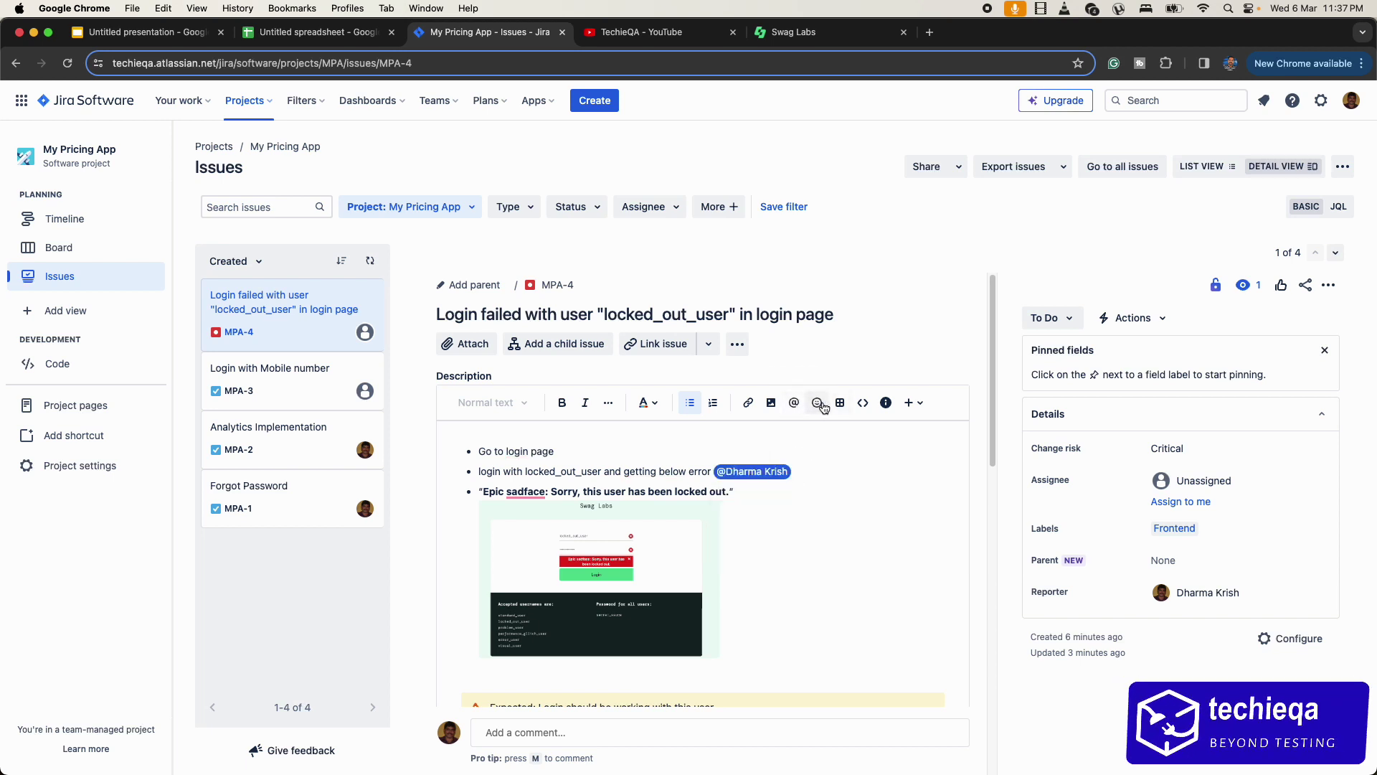
Insert an ActionScript code snippet containing "import abc" between the screenshot and the expected-result panel.
{"action": "scroll", "coordinate": [826, 430], "scroll_direction": "down", "scroll_amount": 4}
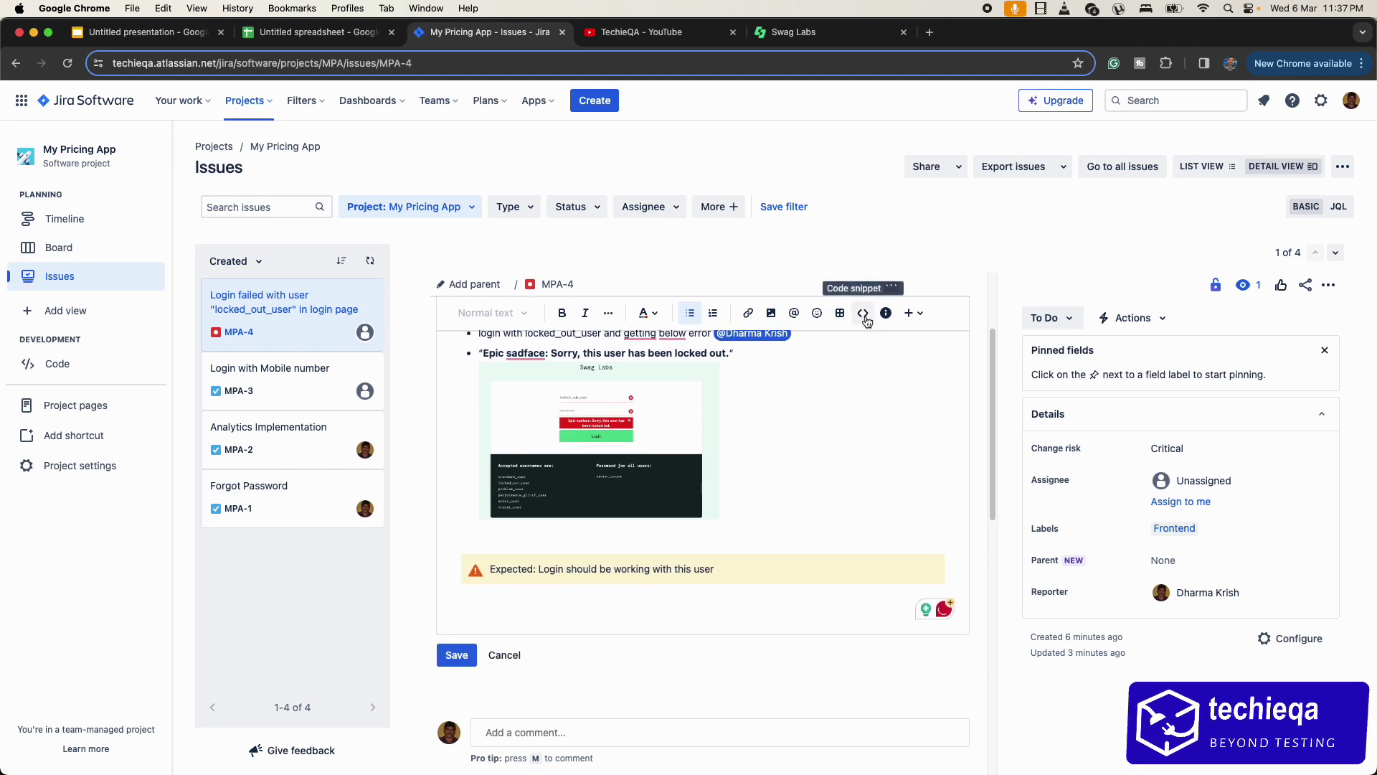
{"action": "left_click", "coordinate": [668, 541]}
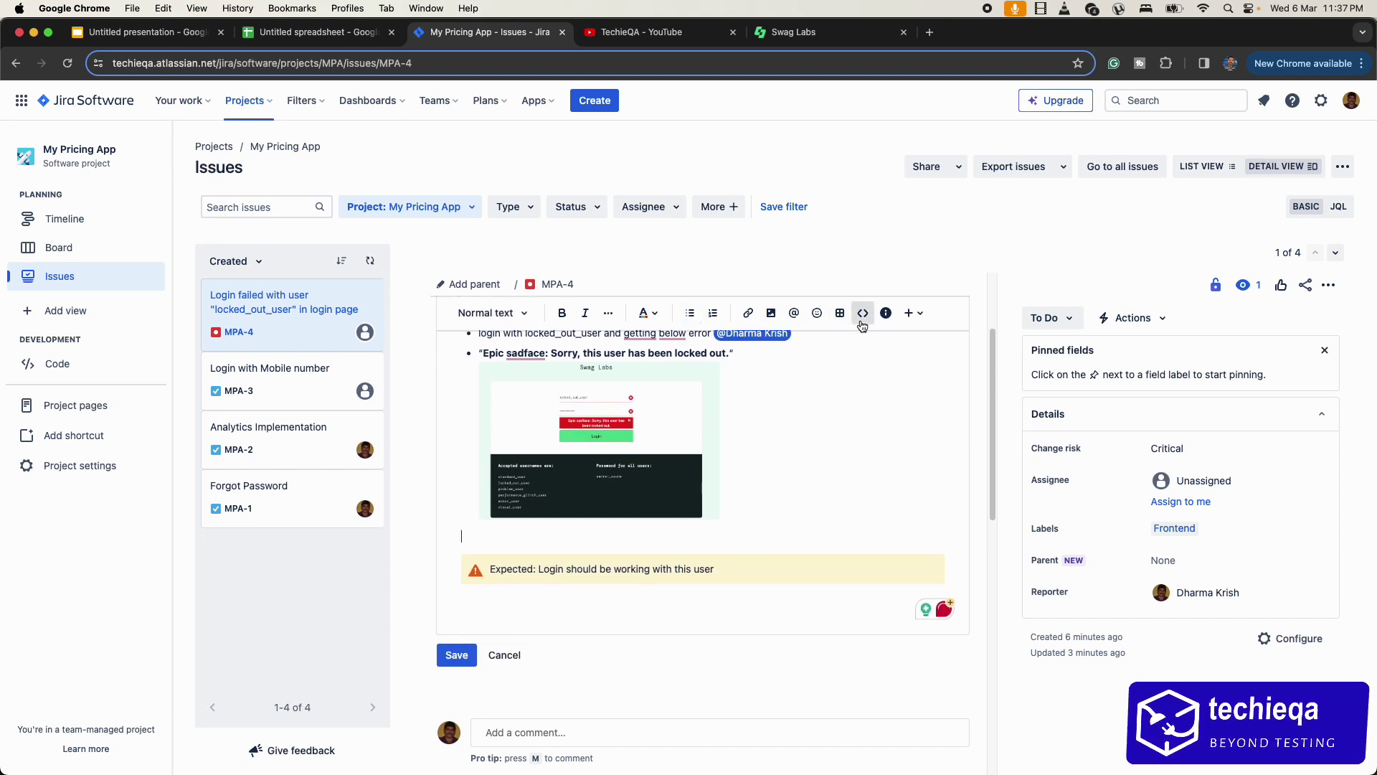
{"action": "left_click", "coordinate": [863, 313]}
{"action": "left_click", "coordinate": [667, 580]}
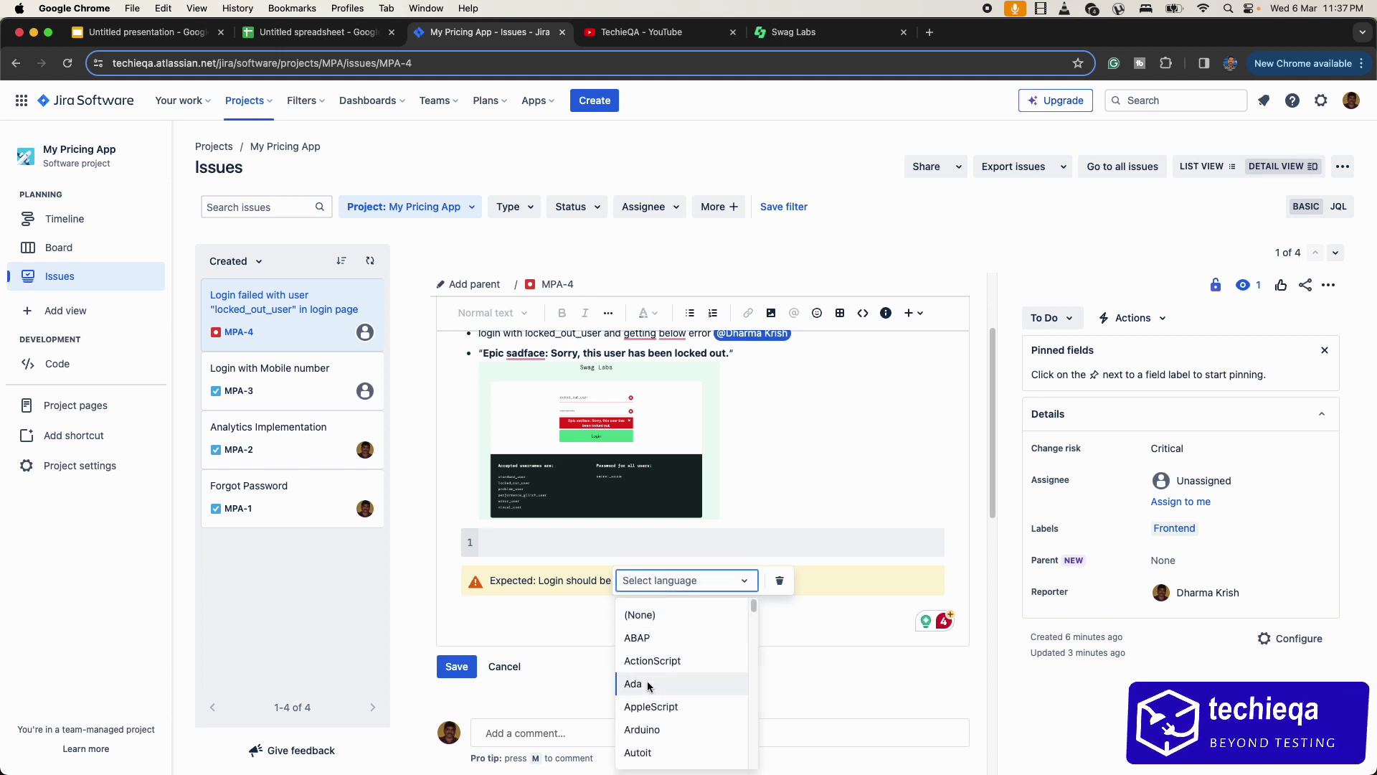
{"action": "left_click", "coordinate": [656, 658]}
{"action": "left_click", "coordinate": [593, 543]}
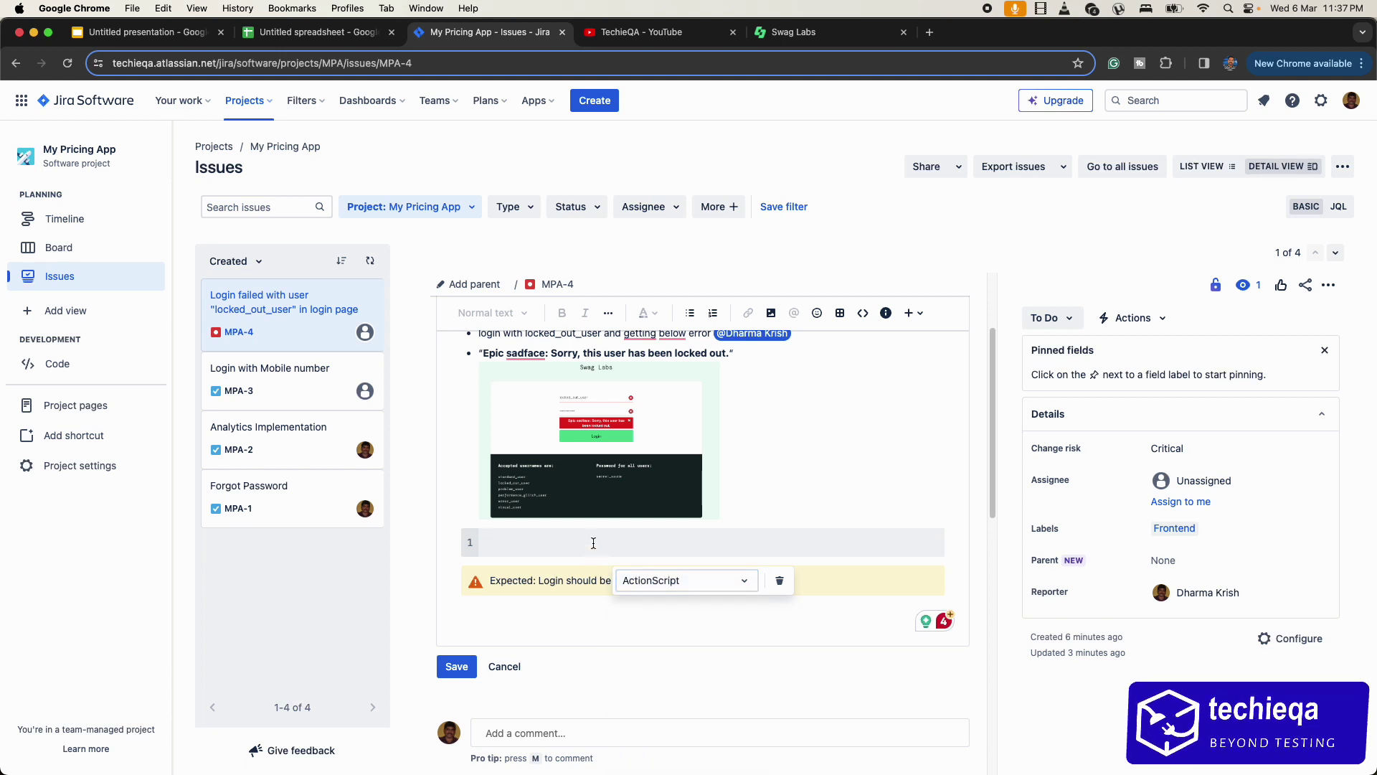
{"action": "type", "text": "import abc"}
{"action": "left_click", "coordinate": [804, 485]}
Look over the edited description and the bug's comments, and discard the unsaved description changes.
{"action": "scroll", "coordinate": [804, 486], "scroll_direction": "up", "scroll_amount": 3}
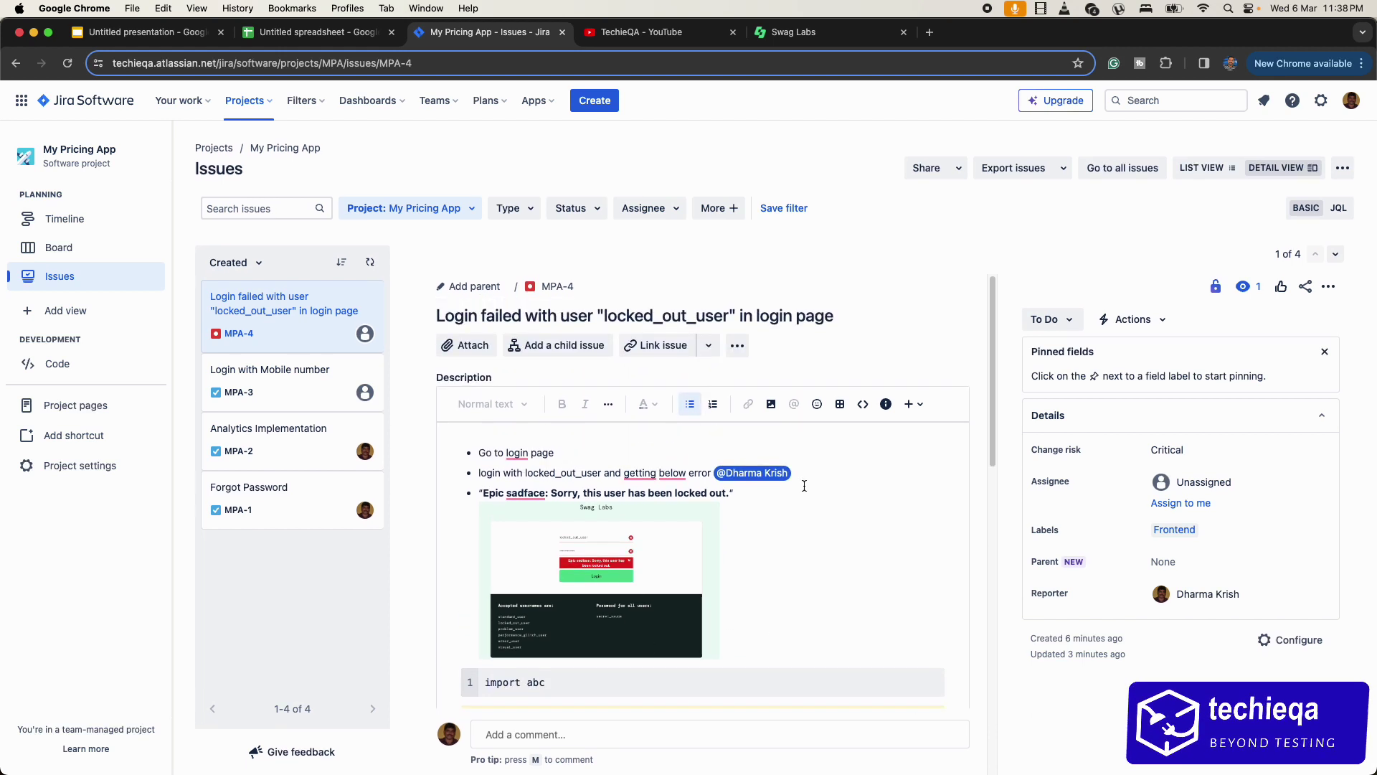
{"action": "scroll", "coordinate": [791, 533], "scroll_direction": "down", "scroll_amount": 5}
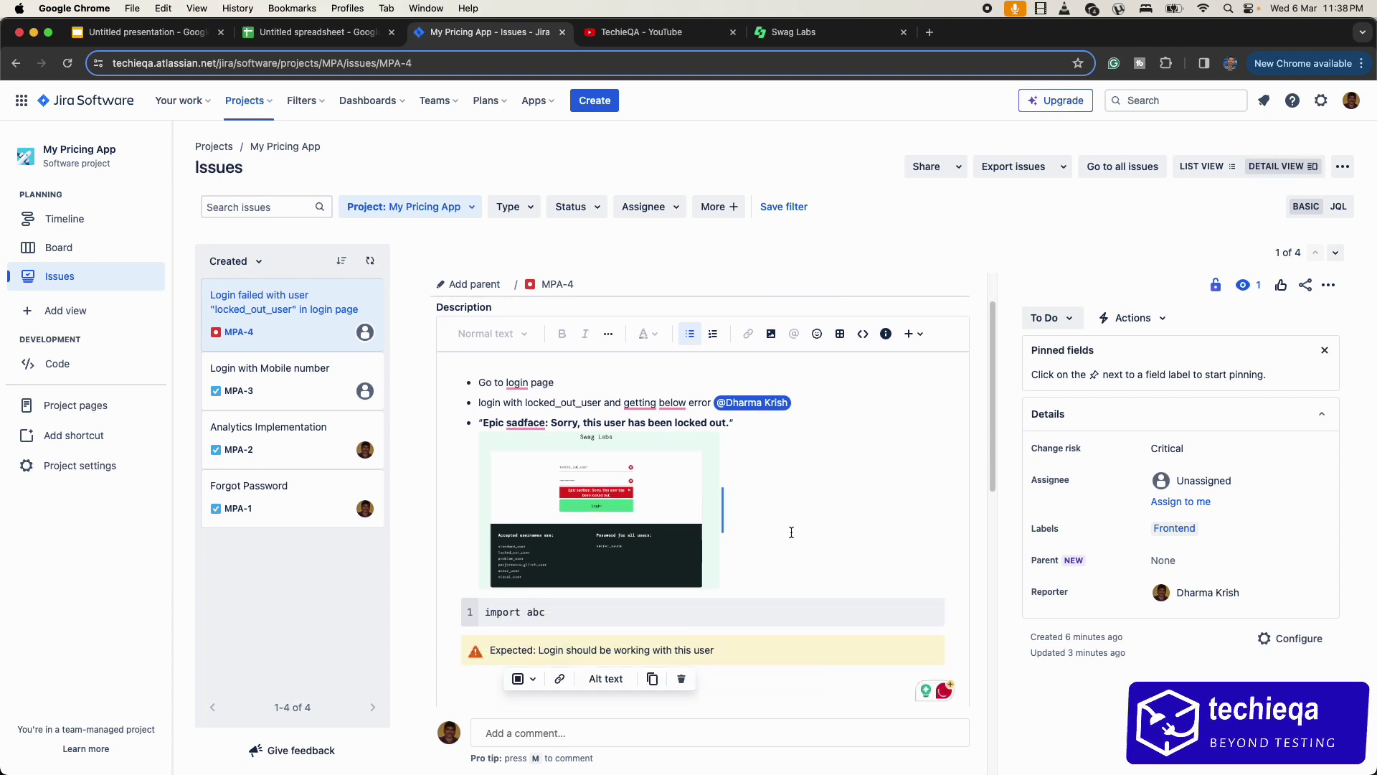
{"action": "scroll", "coordinate": [791, 534], "scroll_direction": "down", "scroll_amount": 5}
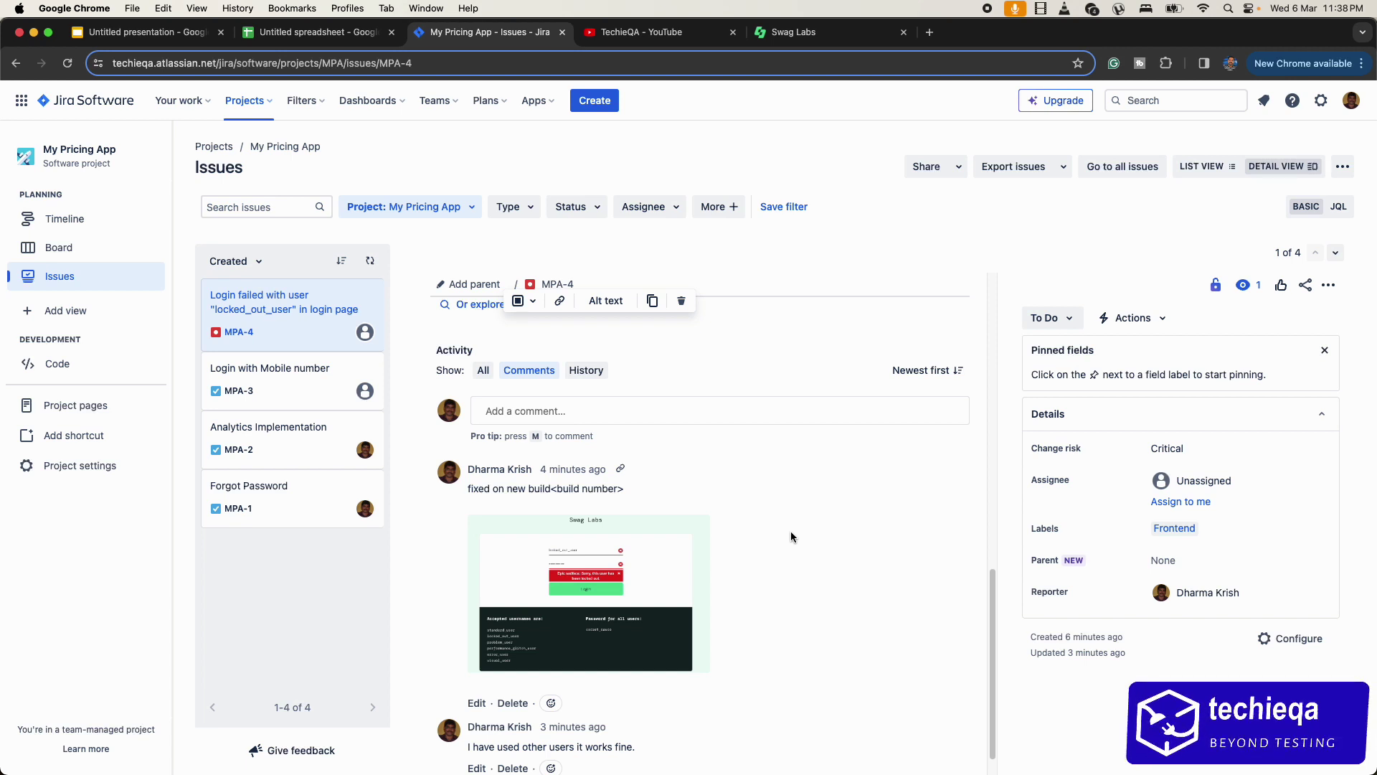
{"action": "scroll", "coordinate": [807, 481], "scroll_direction": "up", "scroll_amount": 10}
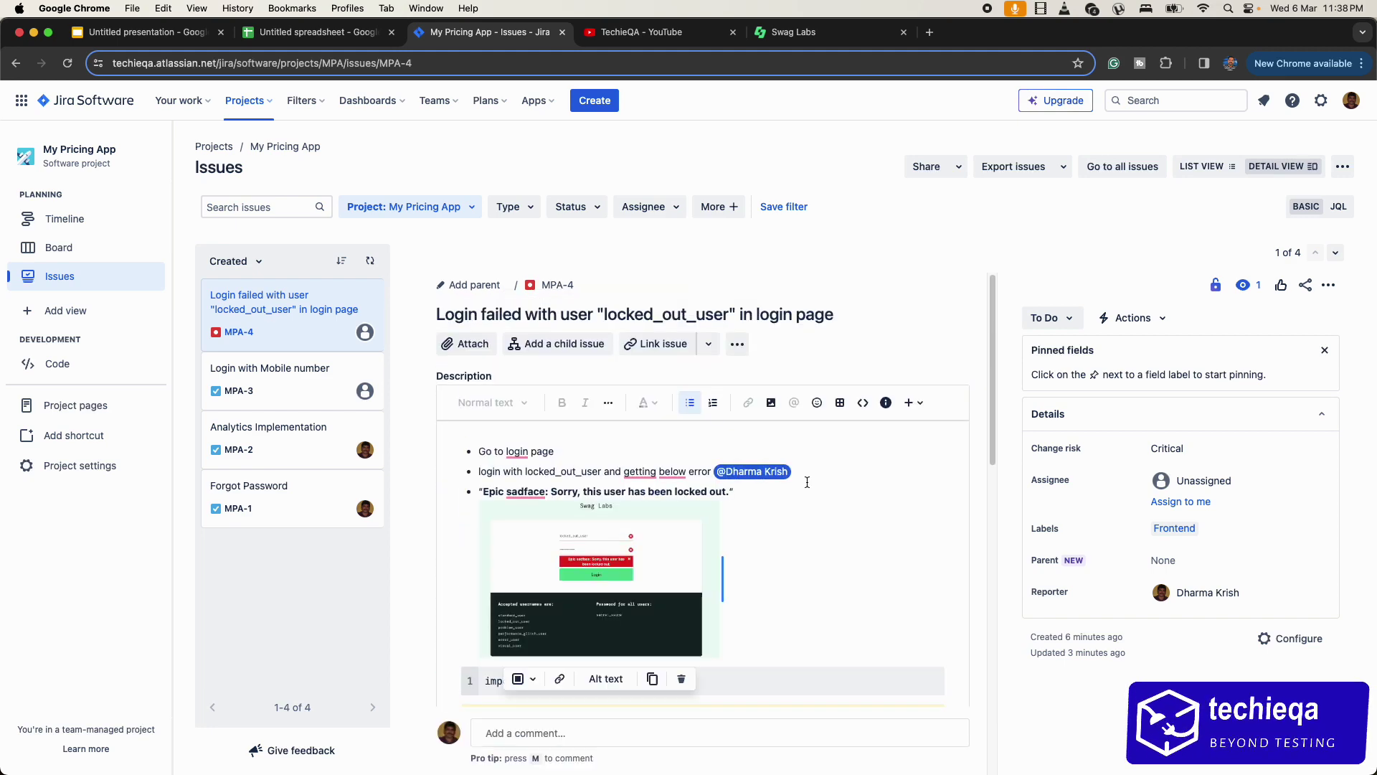
{"action": "scroll", "coordinate": [805, 373], "scroll_direction": "down", "scroll_amount": 5}
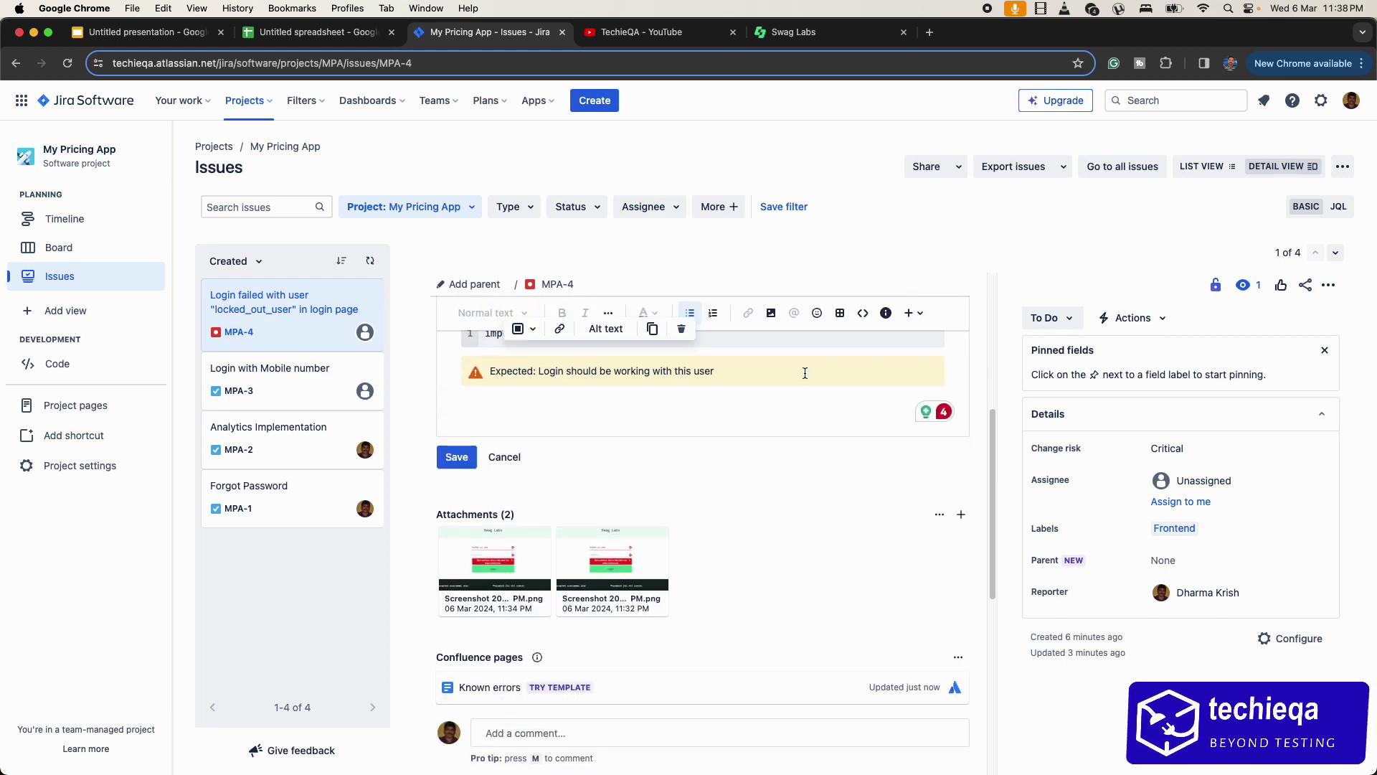
{"action": "left_click", "coordinate": [504, 457]}
View the Login with Mobile number, Analytics Implementation and Forgot Password issues in turn, leaving their titles as they are.
{"action": "left_click", "coordinate": [325, 378]}
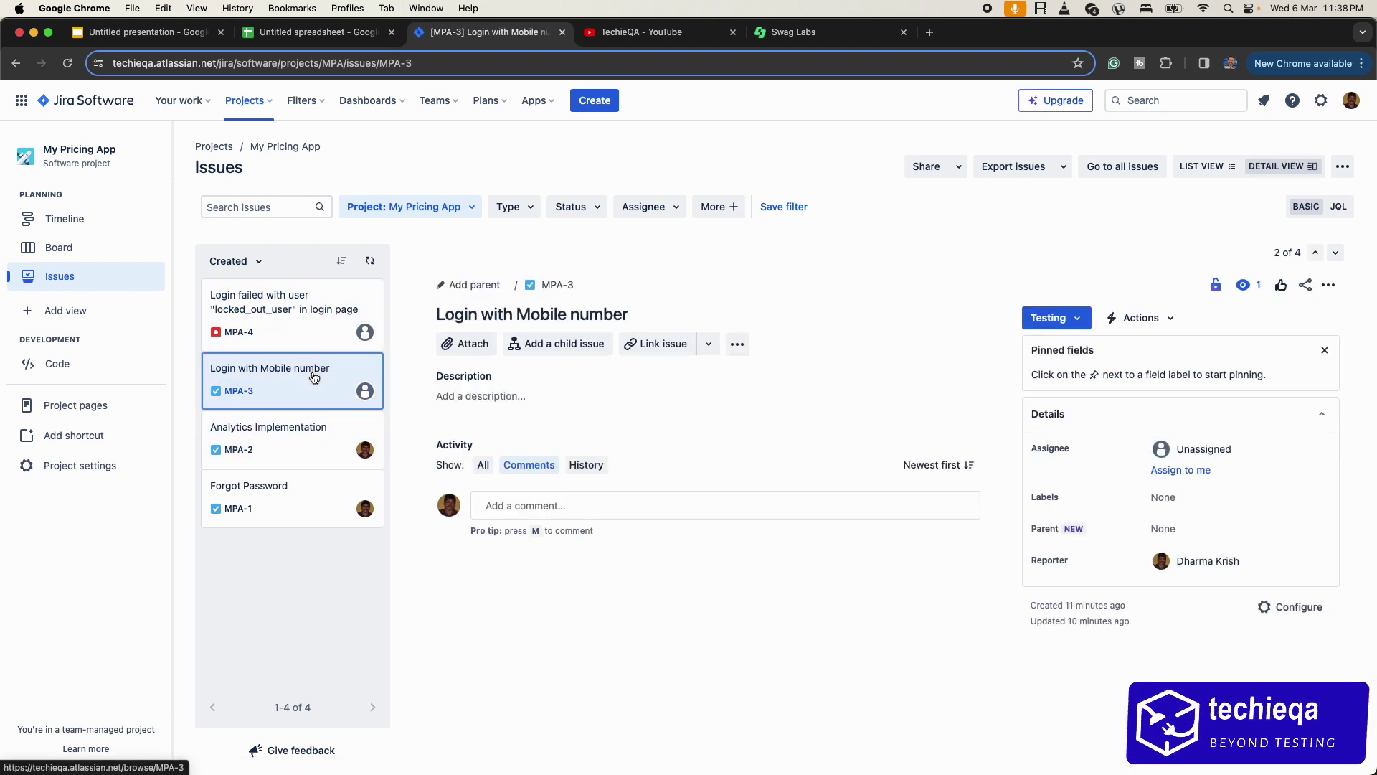
{"action": "left_click", "coordinate": [667, 315]}
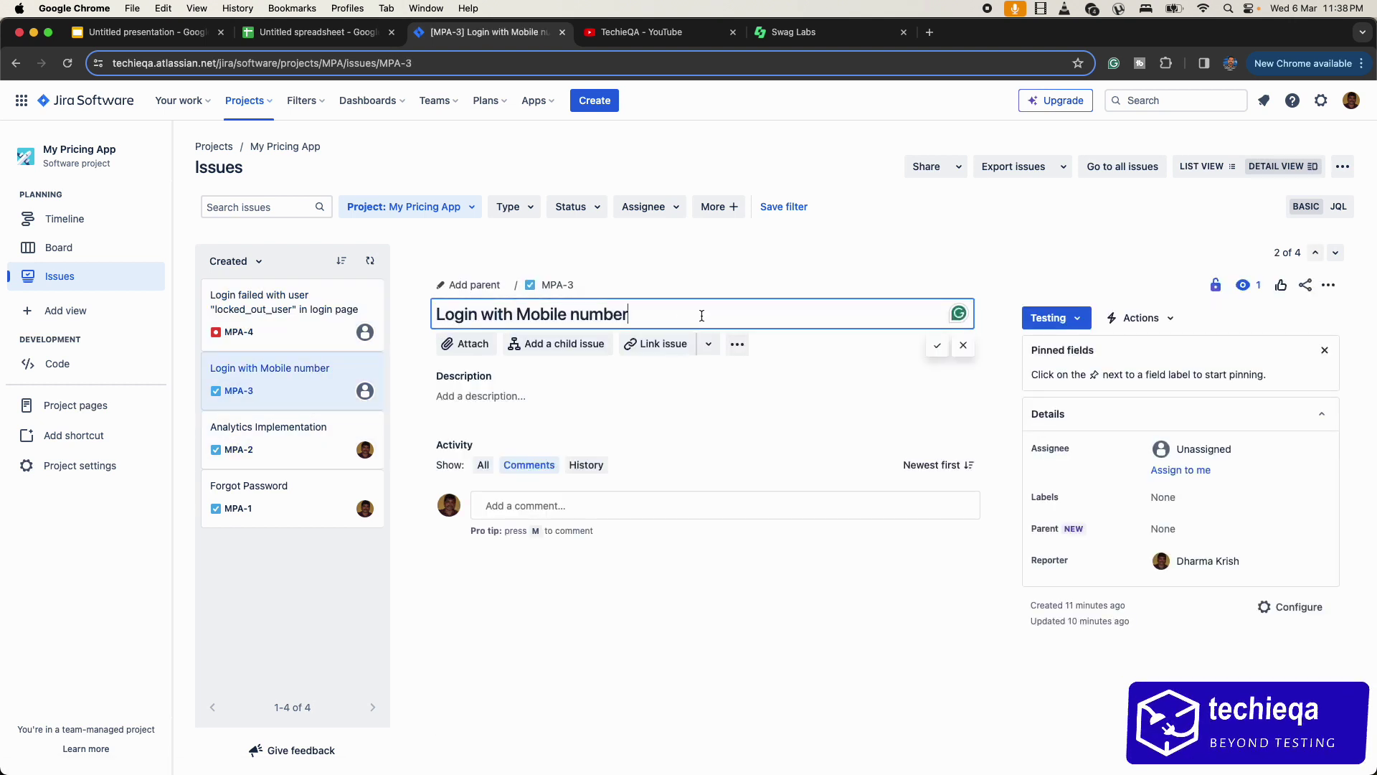
{"action": "left_click", "coordinate": [809, 260]}
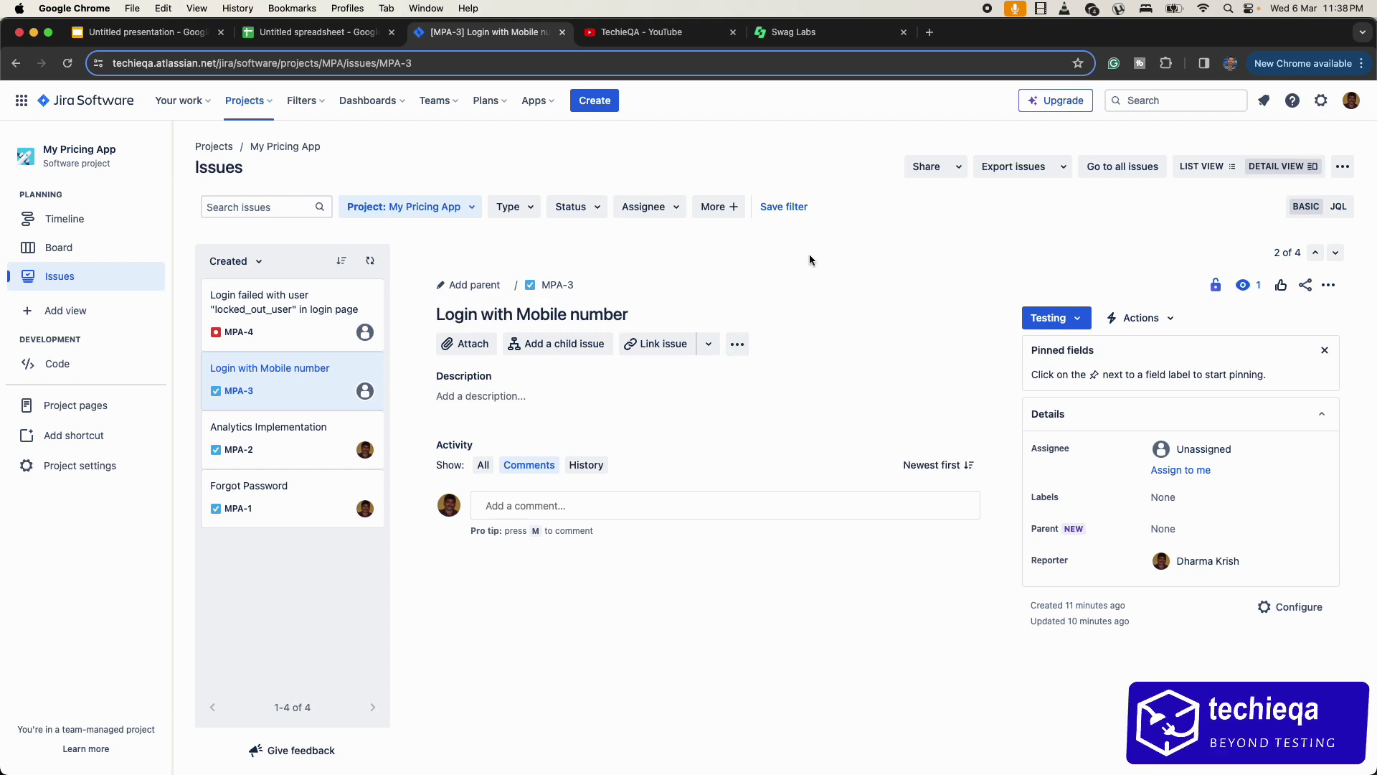
{"action": "left_click", "coordinate": [307, 441]}
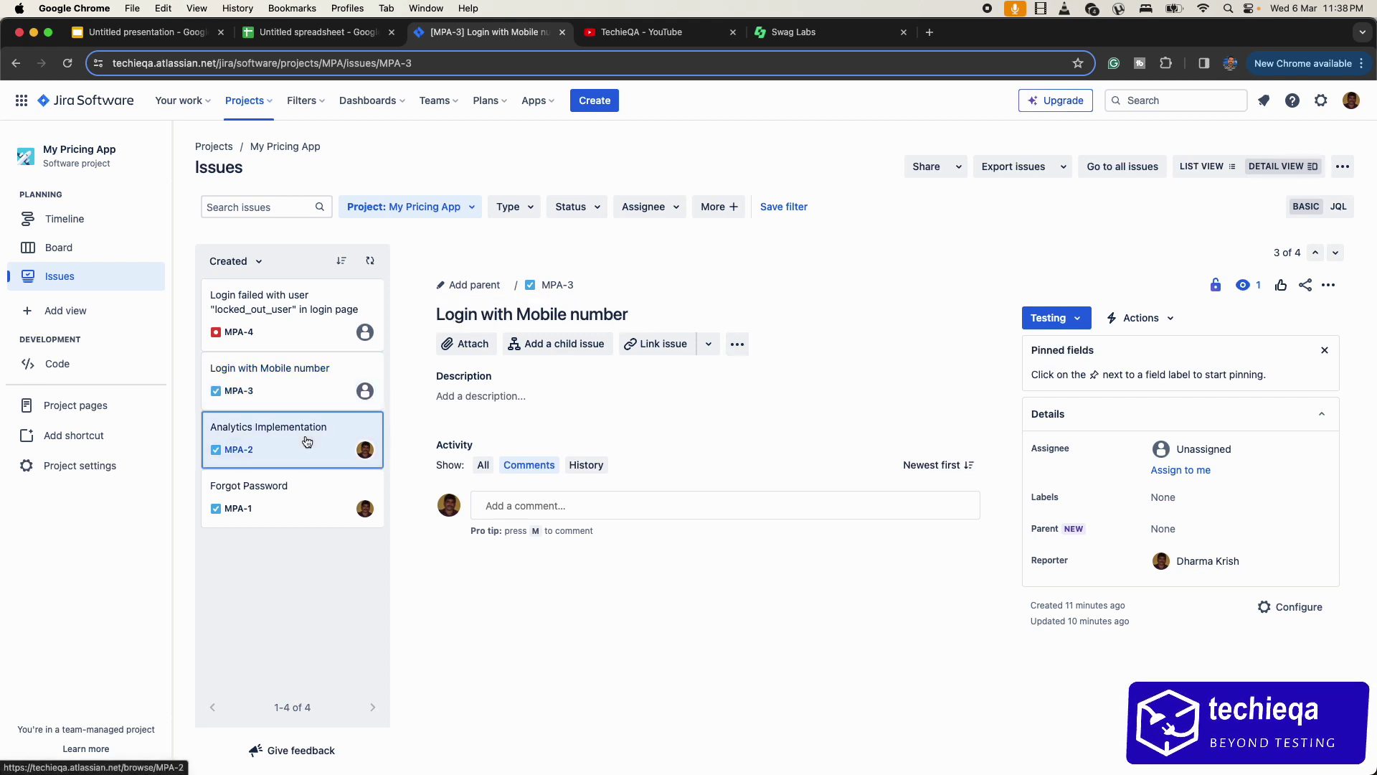
{"action": "left_click", "coordinate": [284, 493]}
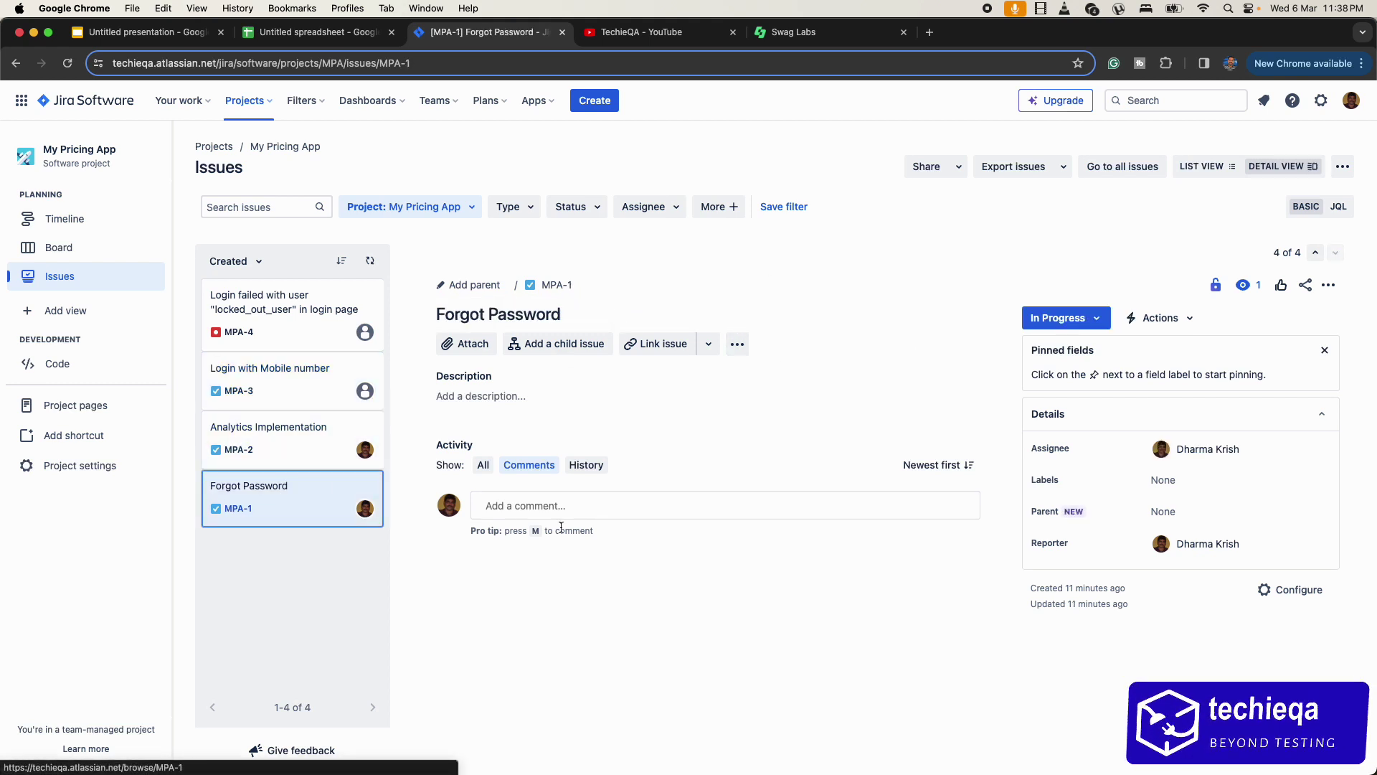
Open the project's issue type settings, view the form for creating an issue type and cancel it.
{"action": "left_click", "coordinate": [100, 468]}
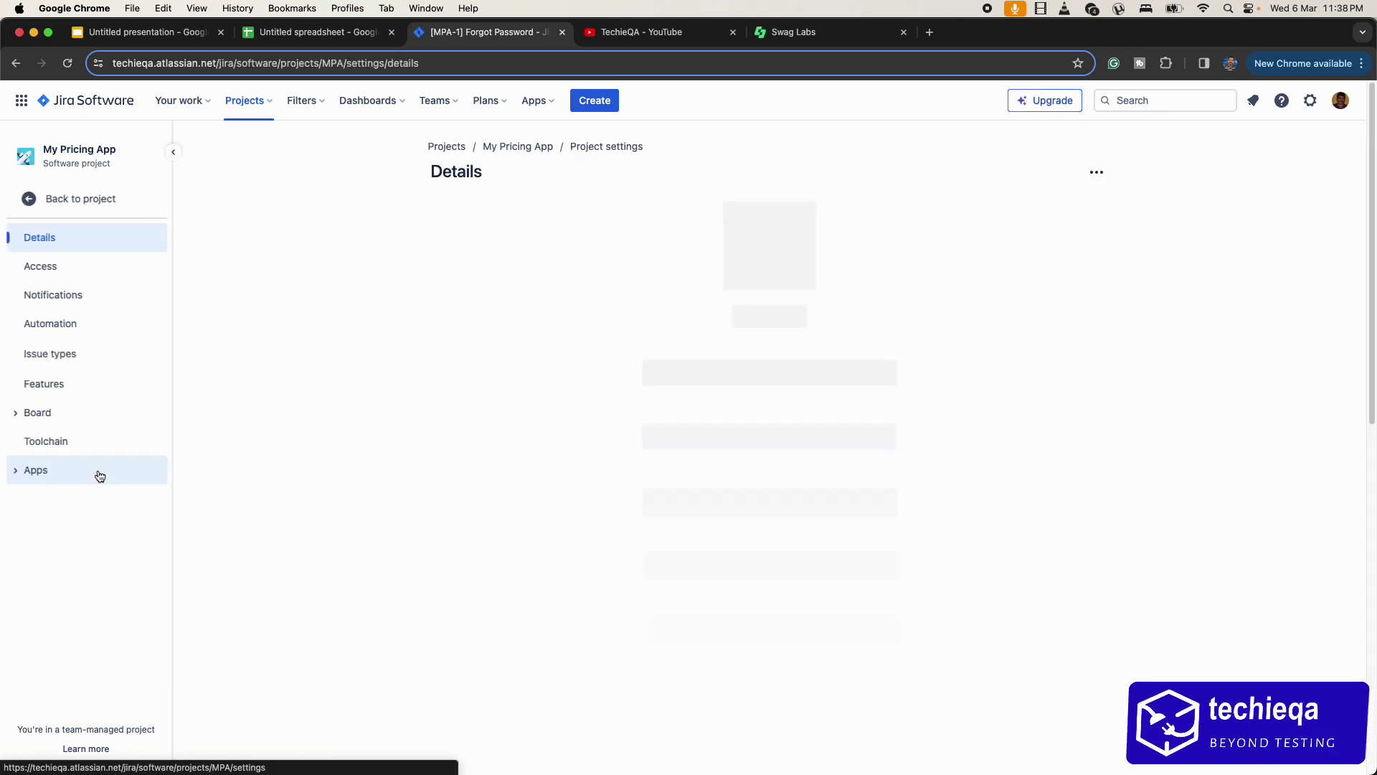
{"action": "left_click", "coordinate": [57, 379]}
{"action": "left_click", "coordinate": [63, 361]}
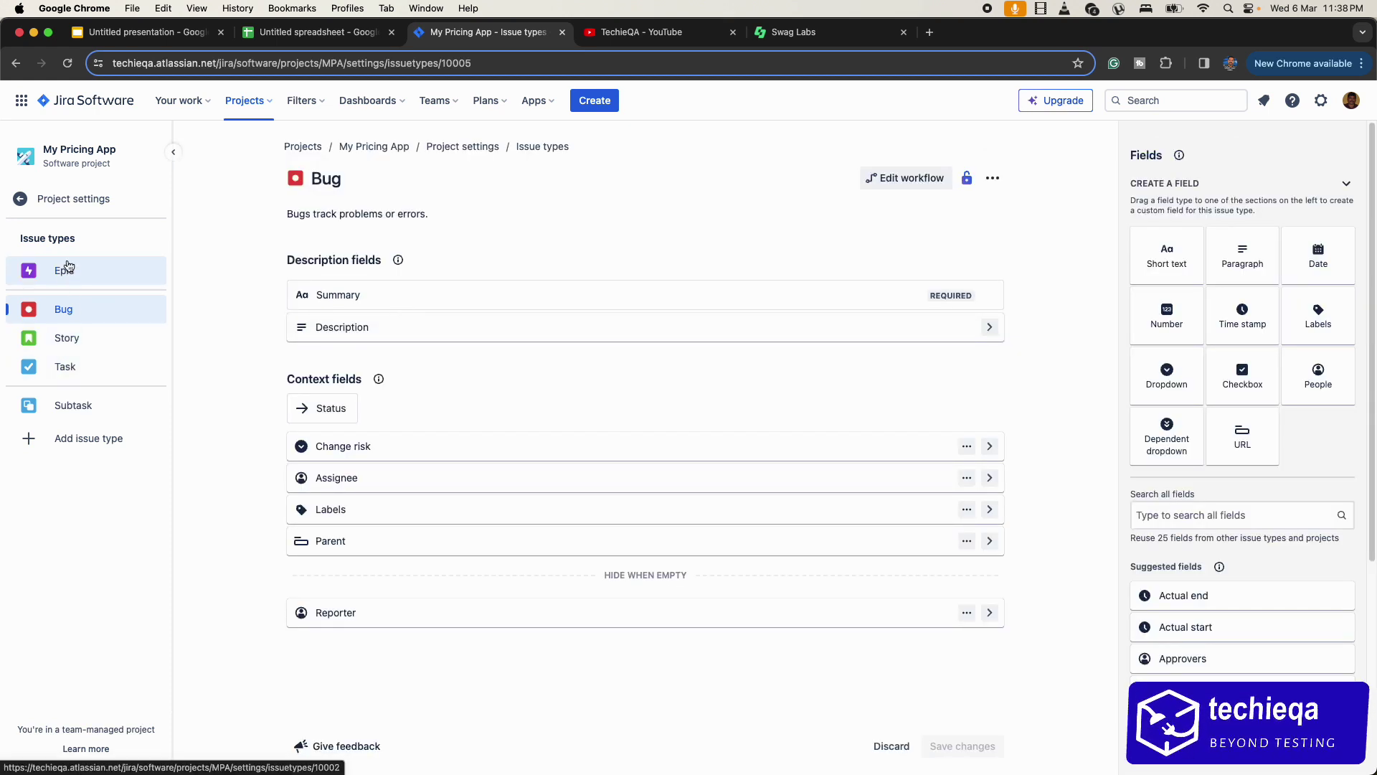
{"action": "left_click", "coordinate": [94, 440]}
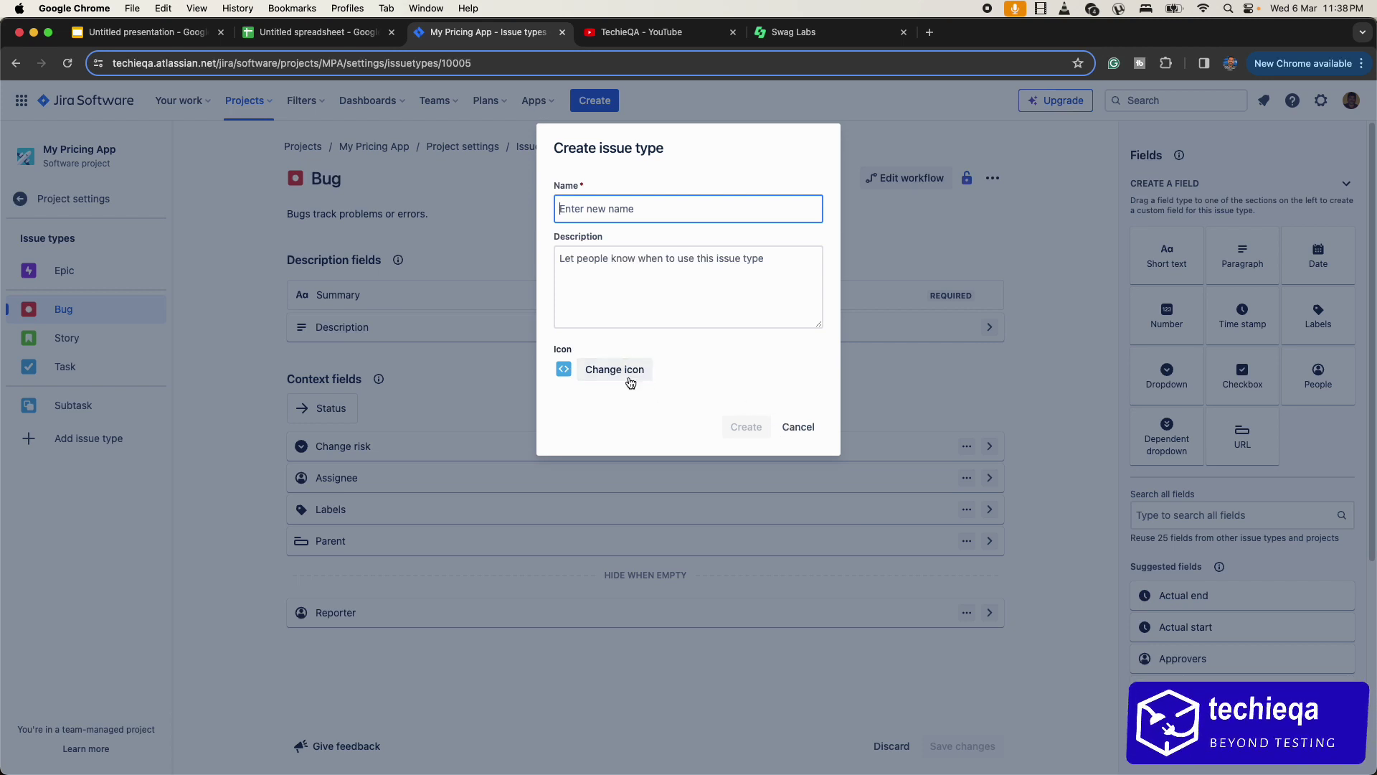
{"action": "left_click", "coordinate": [797, 427]}
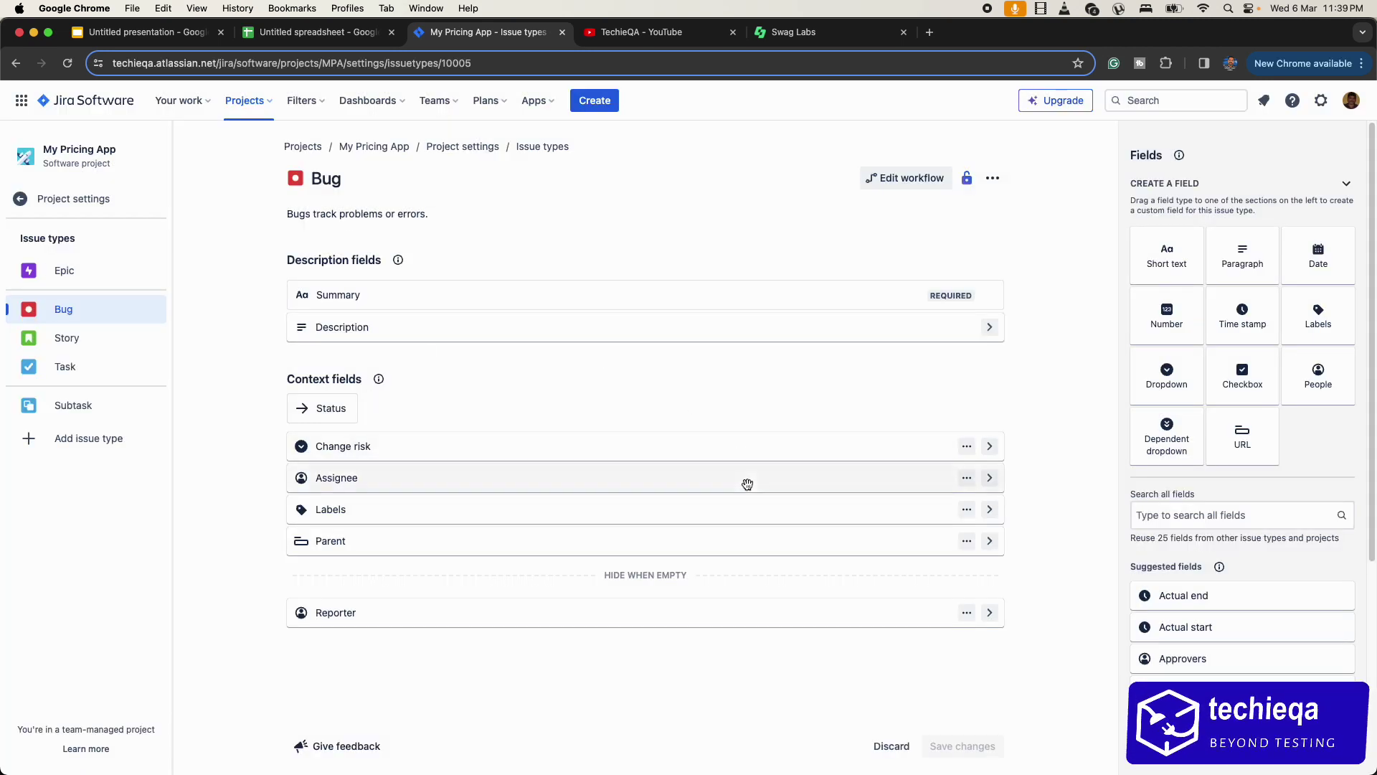
Examine the Bug issue type's fields and the suggested fields, and return to the project's issues.
{"action": "left_click", "coordinate": [65, 310]}
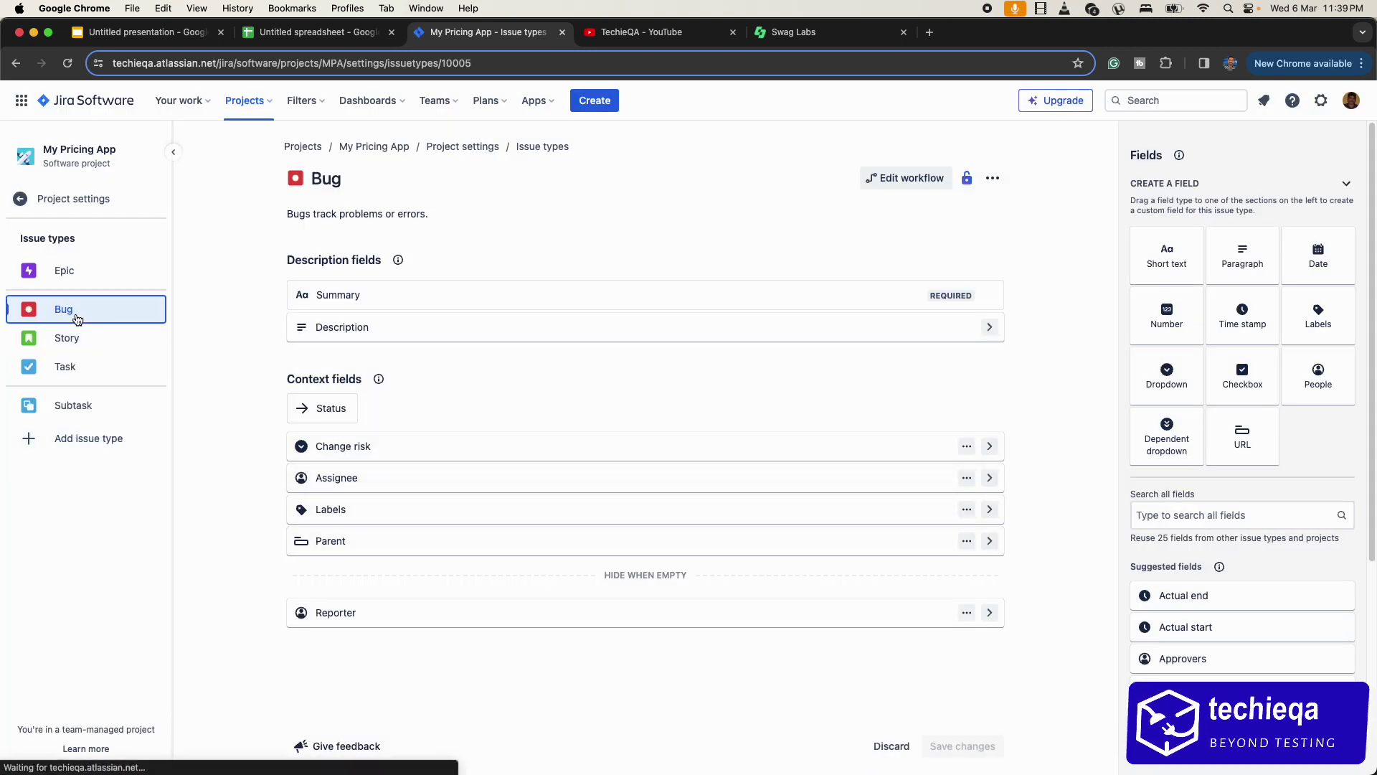
{"action": "scroll", "coordinate": [1233, 665], "scroll_direction": "down", "scroll_amount": 5}
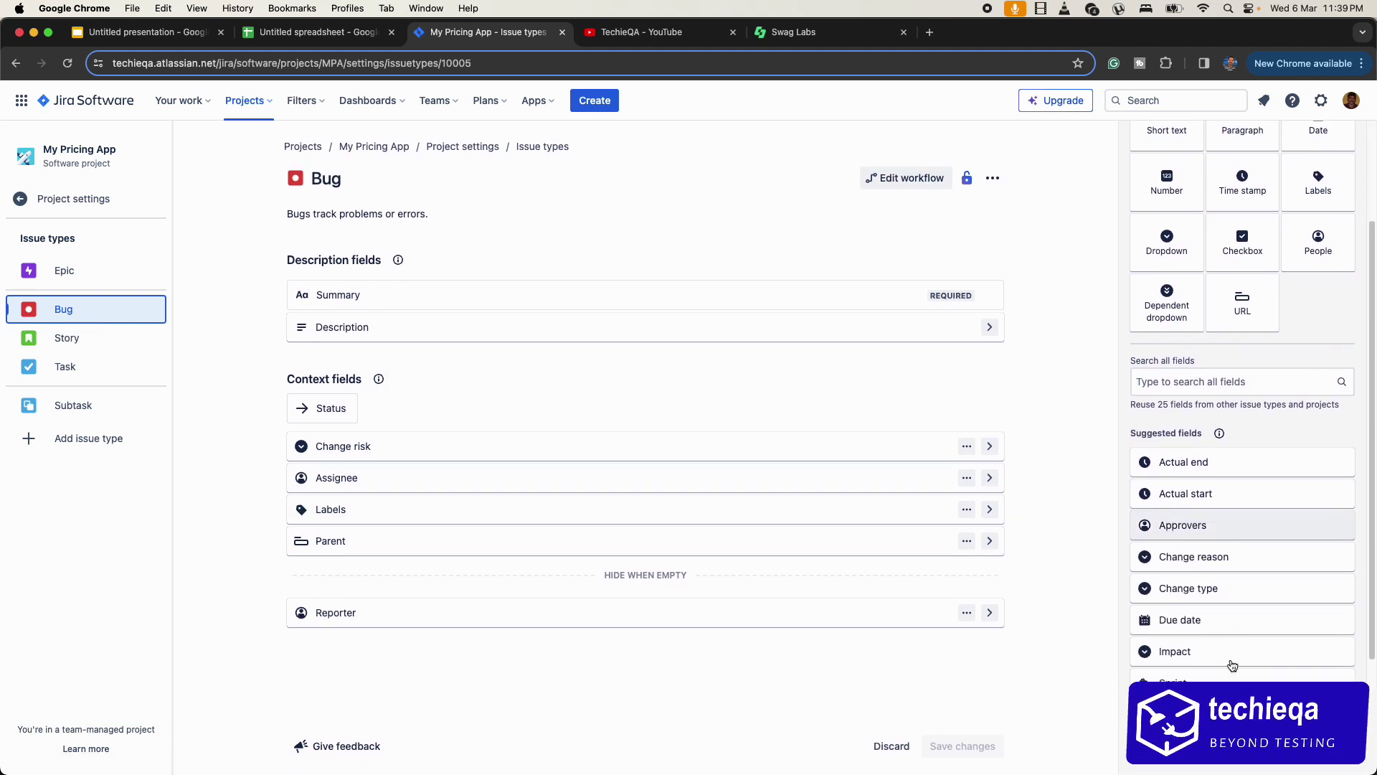
{"action": "scroll", "coordinate": [1182, 644], "scroll_direction": "down", "scroll_amount": 2}
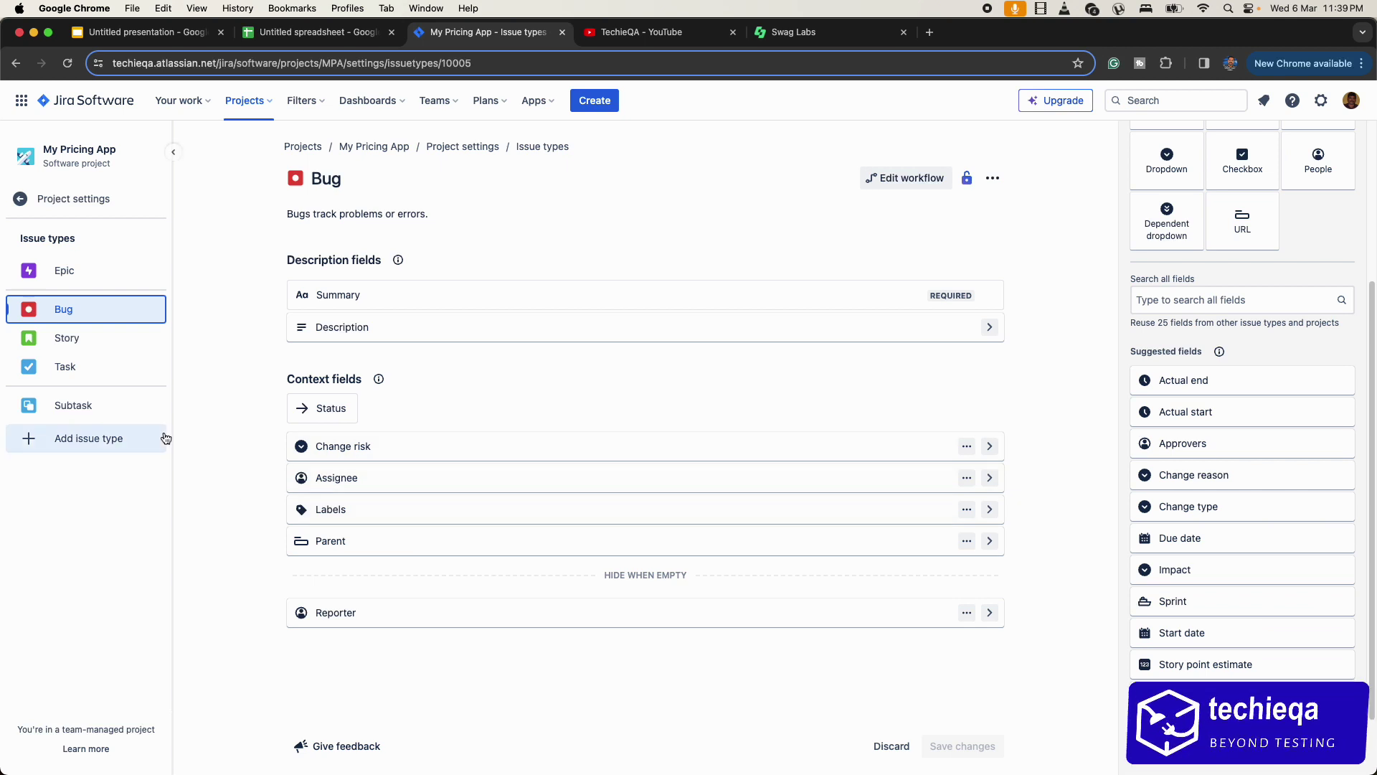
{"action": "left_click", "coordinate": [69, 200]}
{"action": "left_click", "coordinate": [58, 199]}
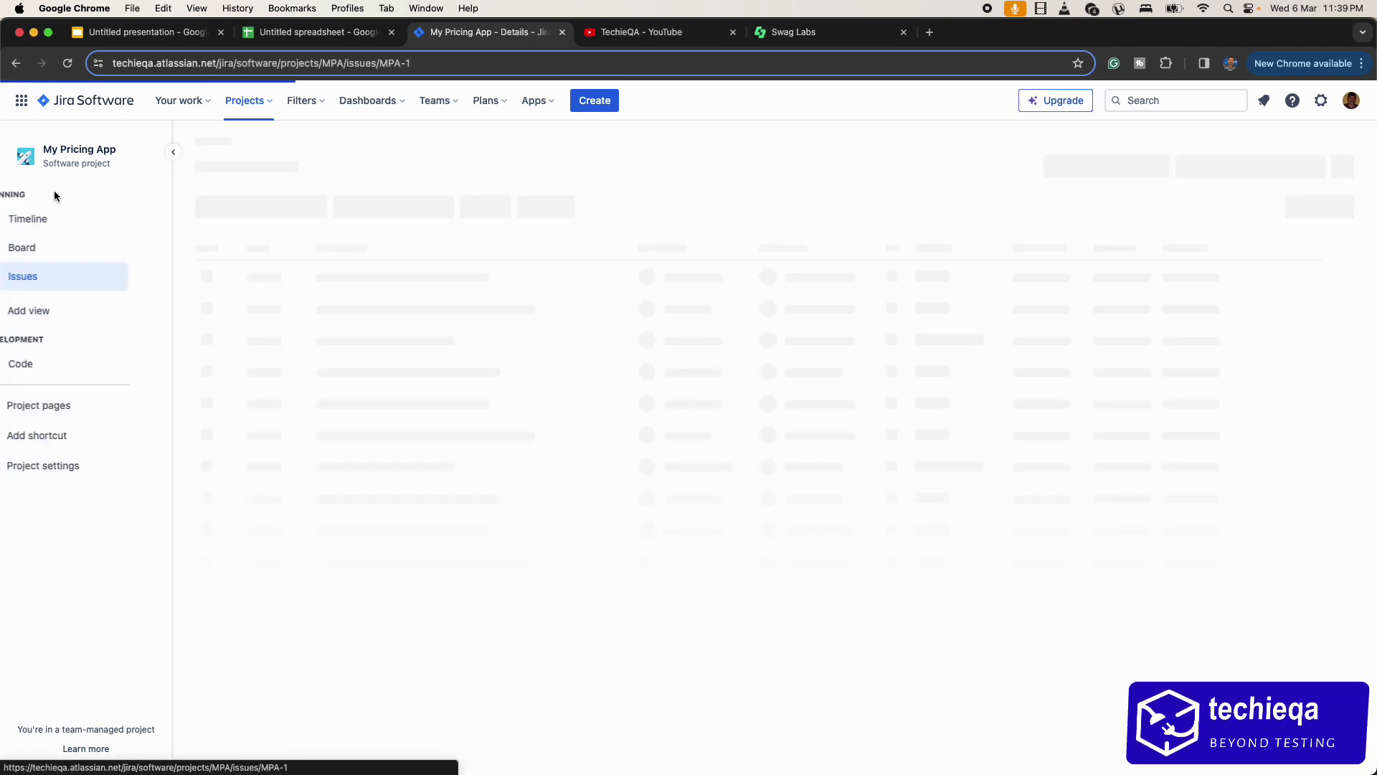